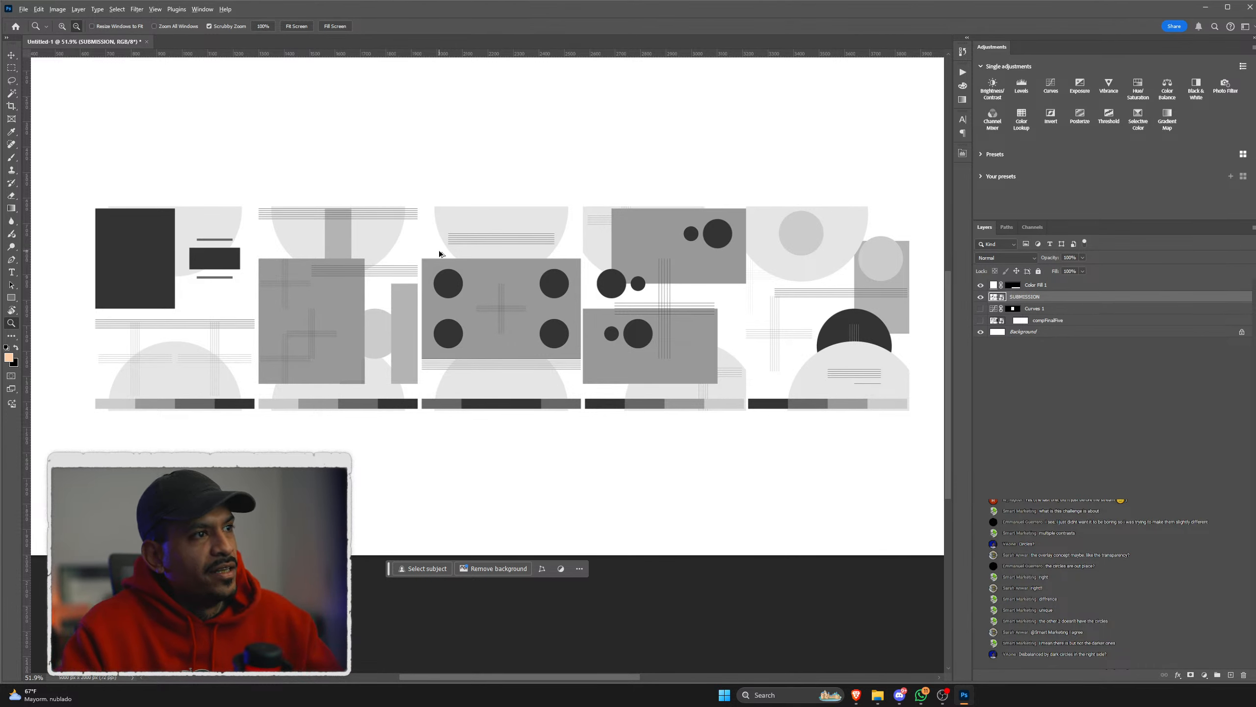
scroll(442, 253, "up", 2)
left_click(13, 81)
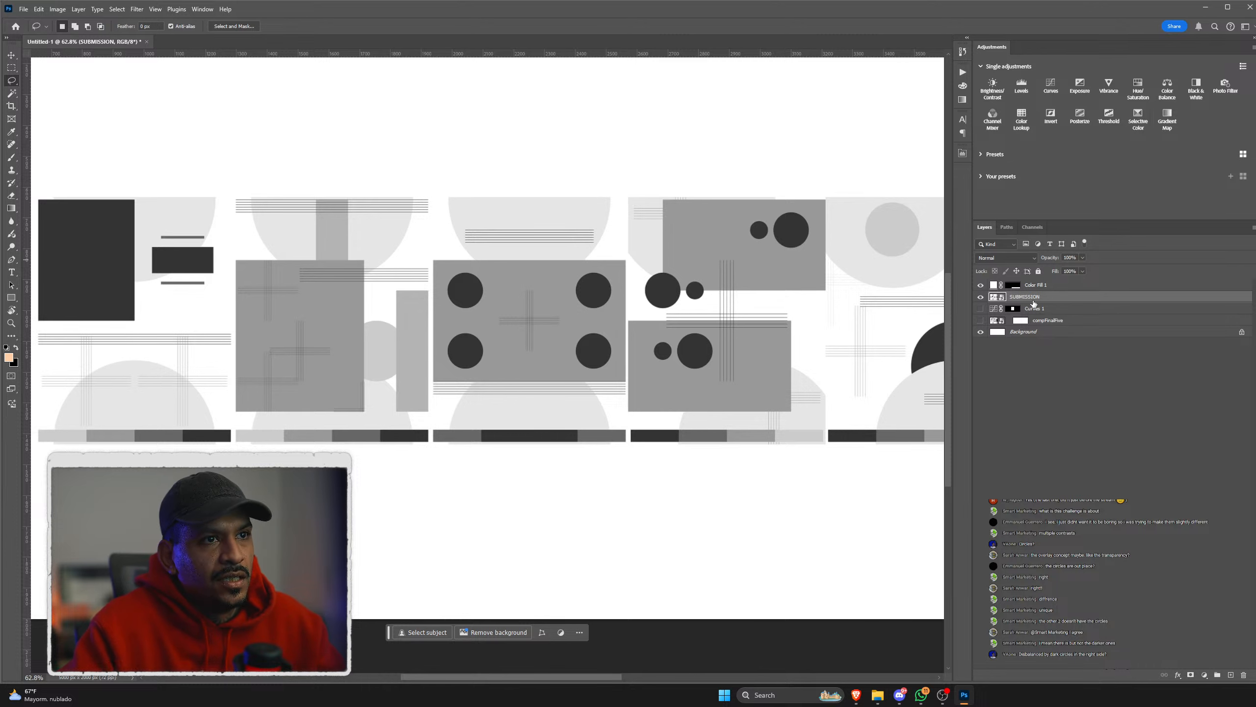
right_click(1035, 300)
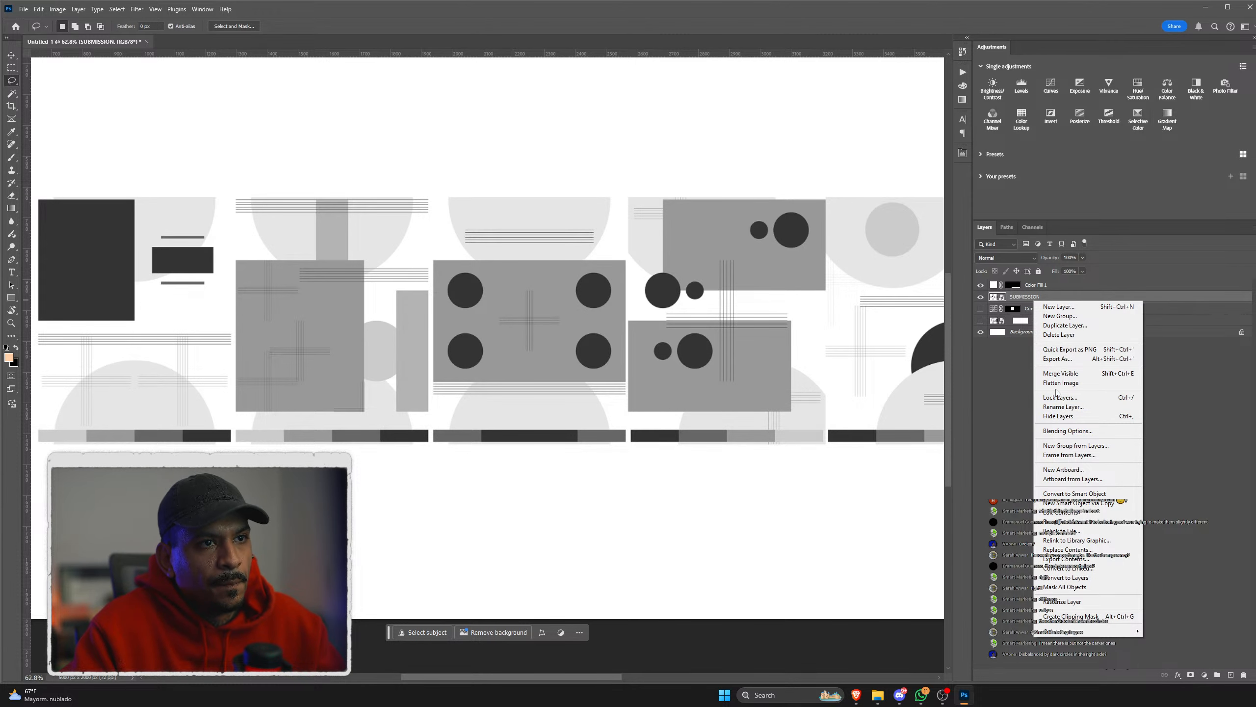
left_click(1060, 374)
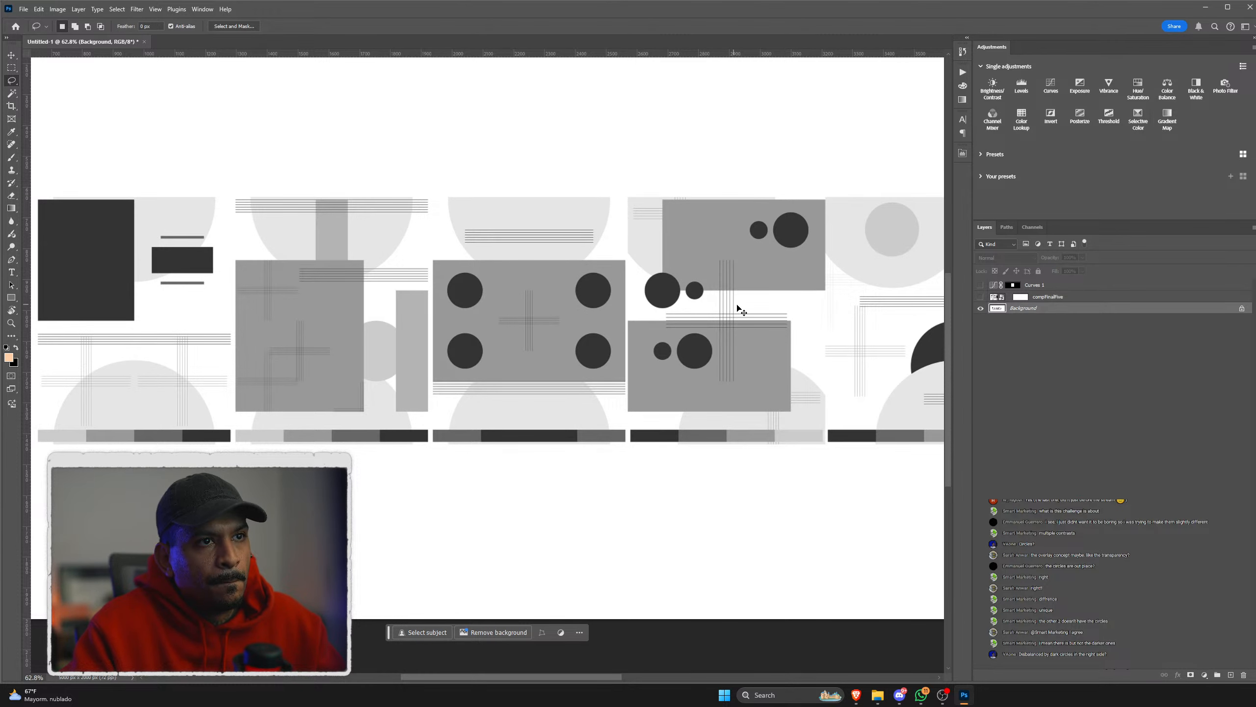
key("ctrl+z")
Step: Rasterize the SUBMISSION smart object layer and switch to the Magic Wand tool
right_click(1027, 300)
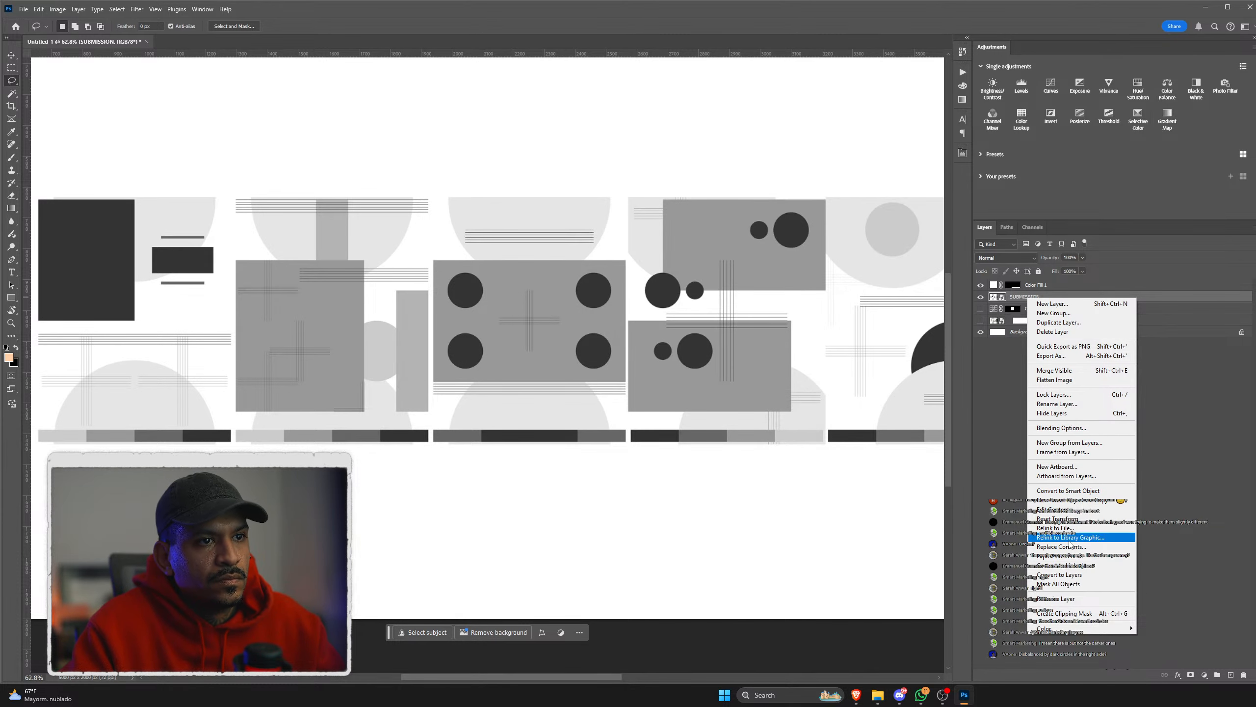
left_click(1063, 599)
scroll(683, 383, "right", 2)
scroll(680, 378, "down", 2)
scroll(593, 344, "right", 2)
scroll(495, 326, "up", 4)
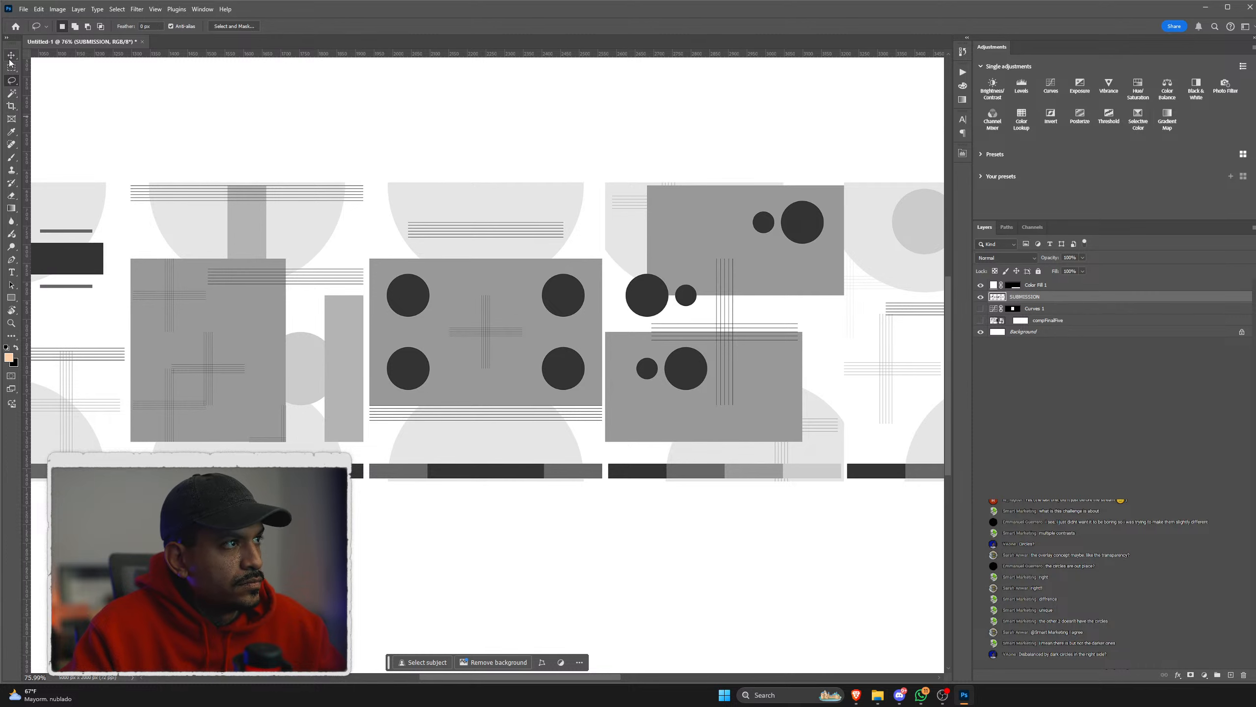
right_click(14, 82)
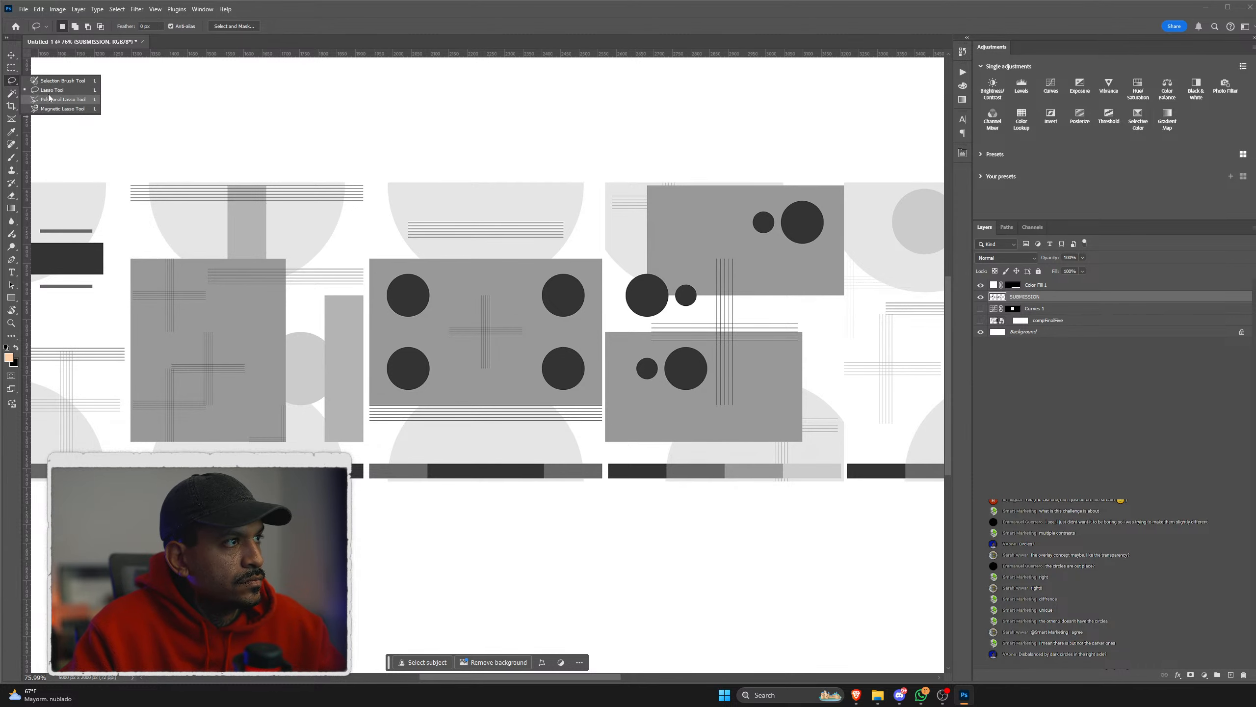
left_click(11, 95)
Step: Examine the arrangement and contrast of the dark circles and shapes across the five panels
scroll(532, 317, "down", 3)
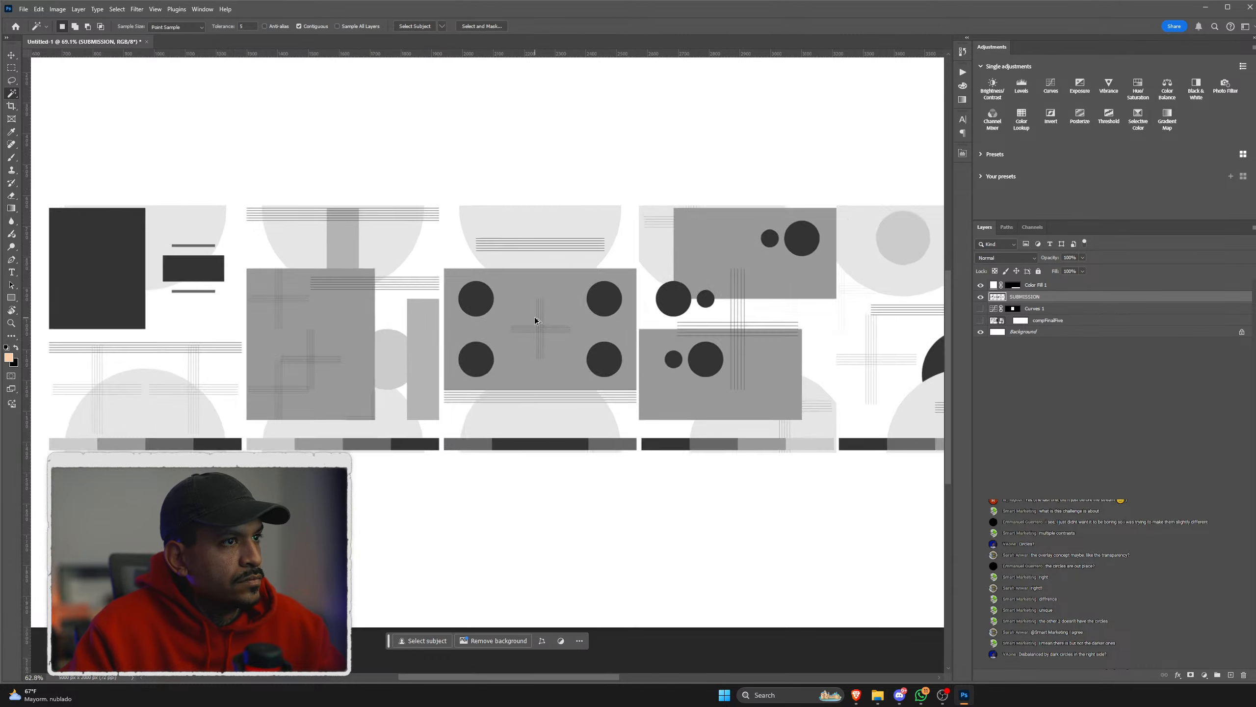
scroll(682, 308, "up", 1)
scroll(737, 262, "up", 1)
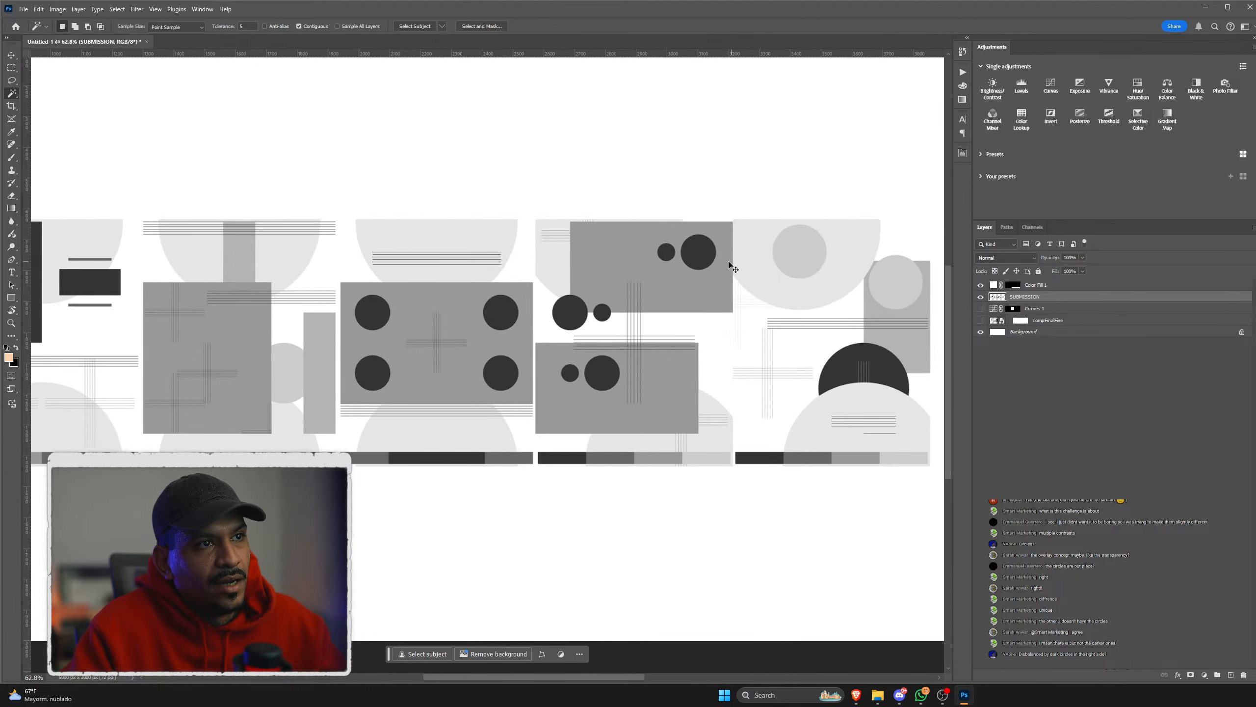
scroll(829, 354, "up", 2)
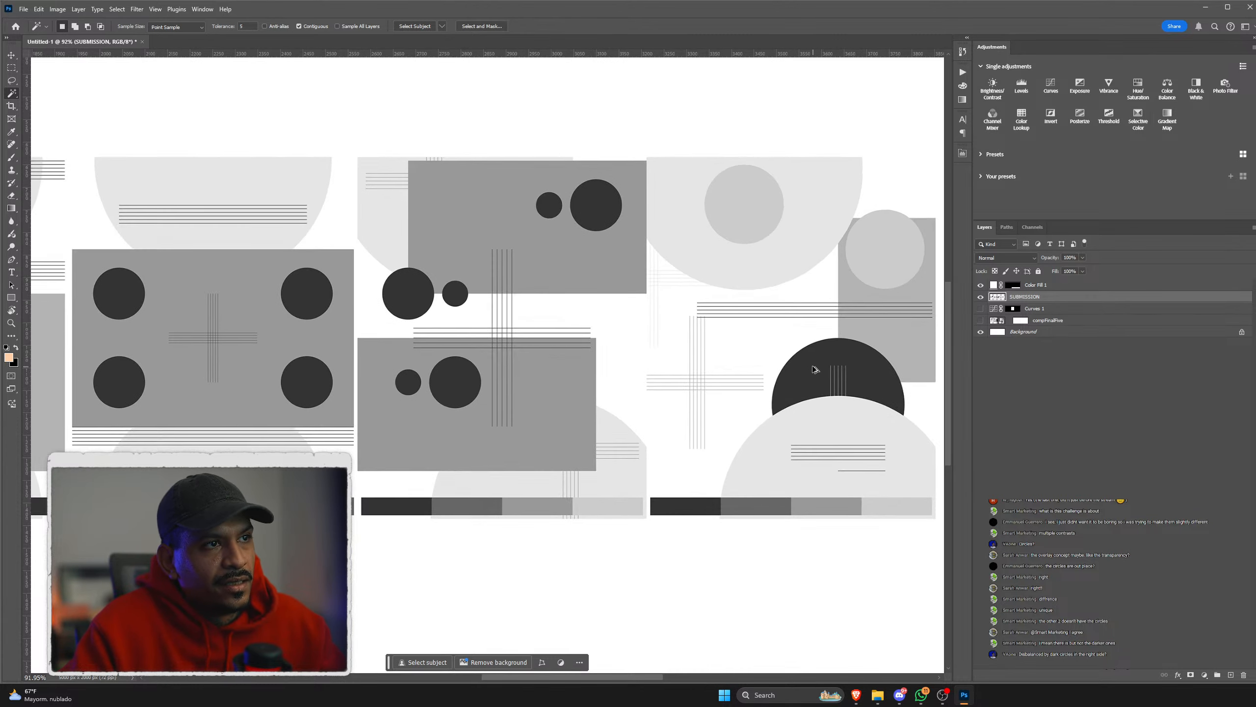
scroll(553, 316, "left", 8)
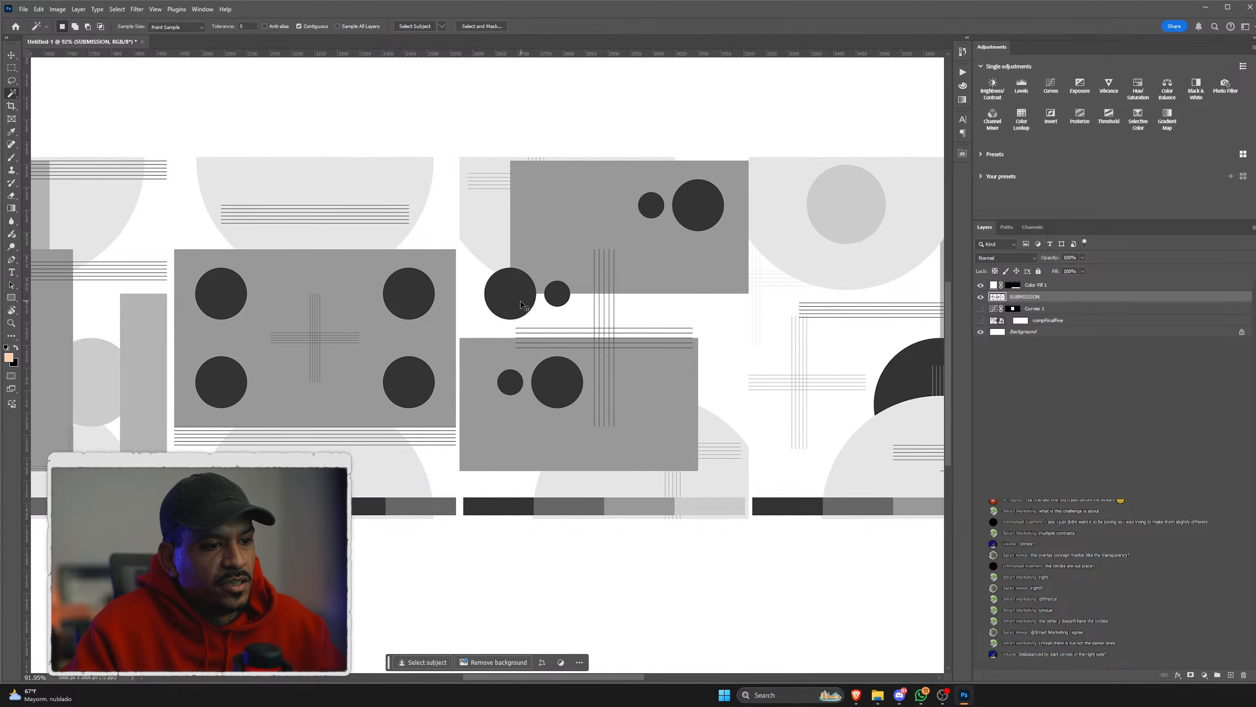
scroll(597, 311, "down", 1)
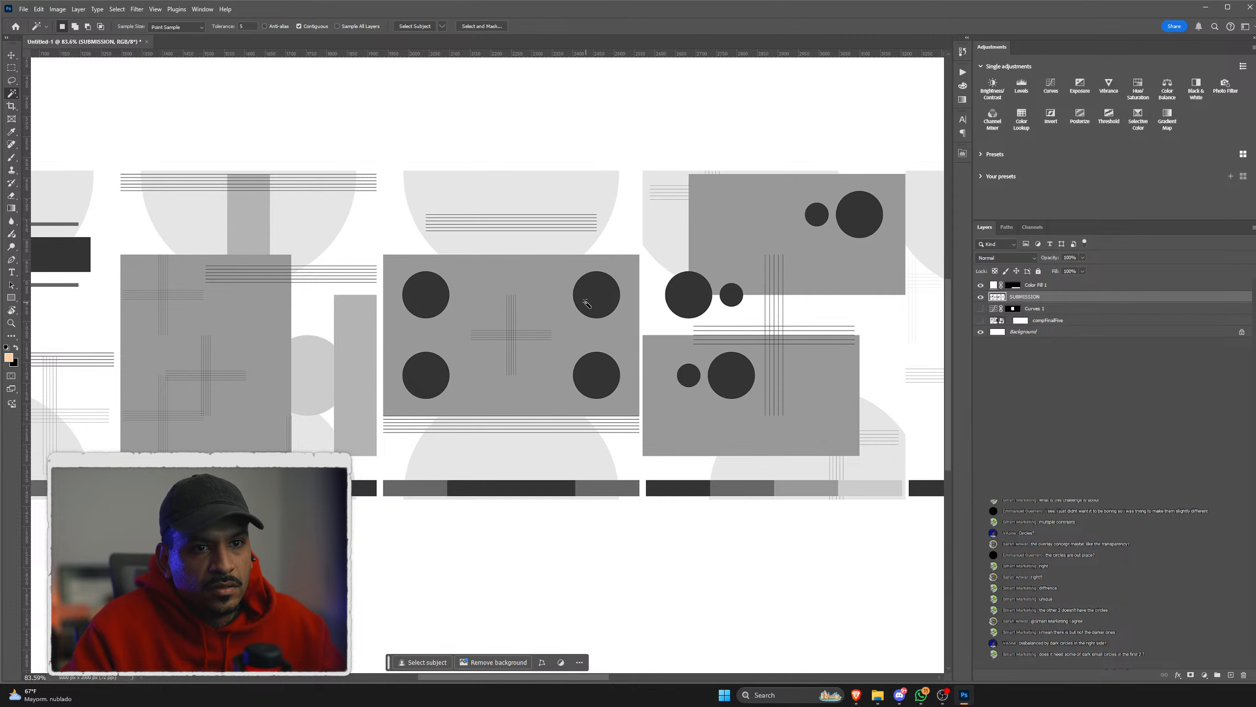
scroll(586, 307, "down", 5)
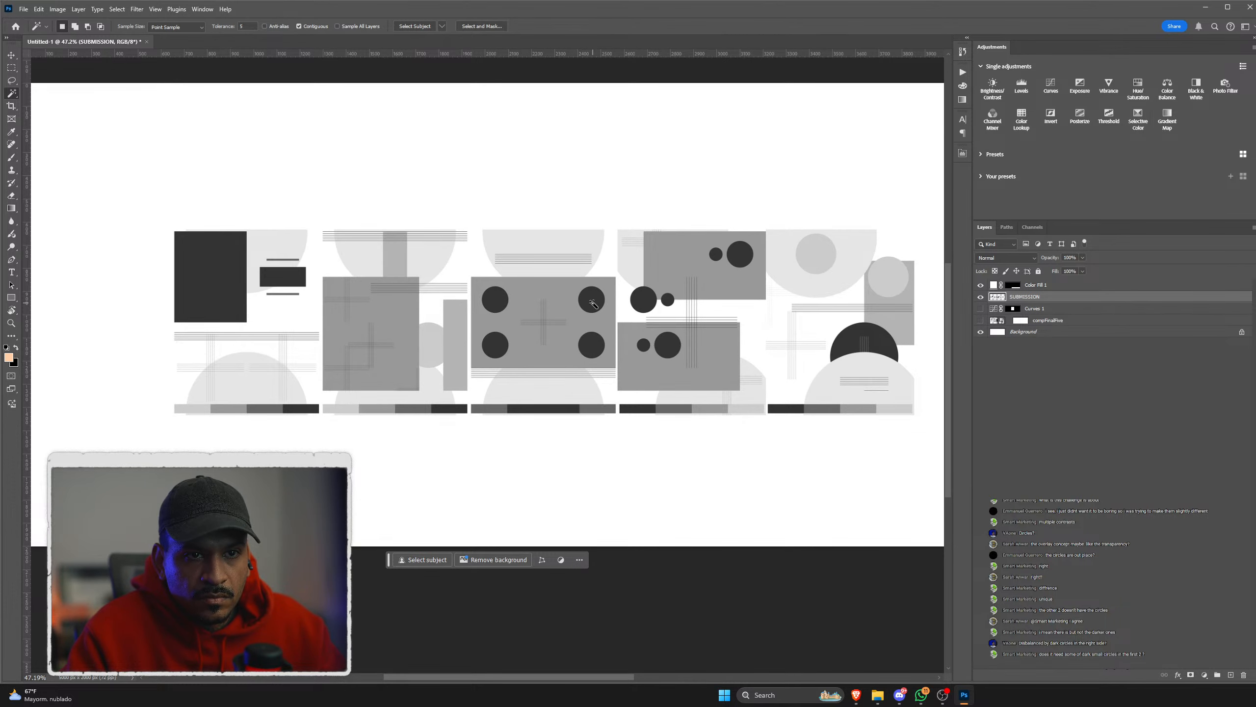
left_click_drag(541, 308, 534, 309)
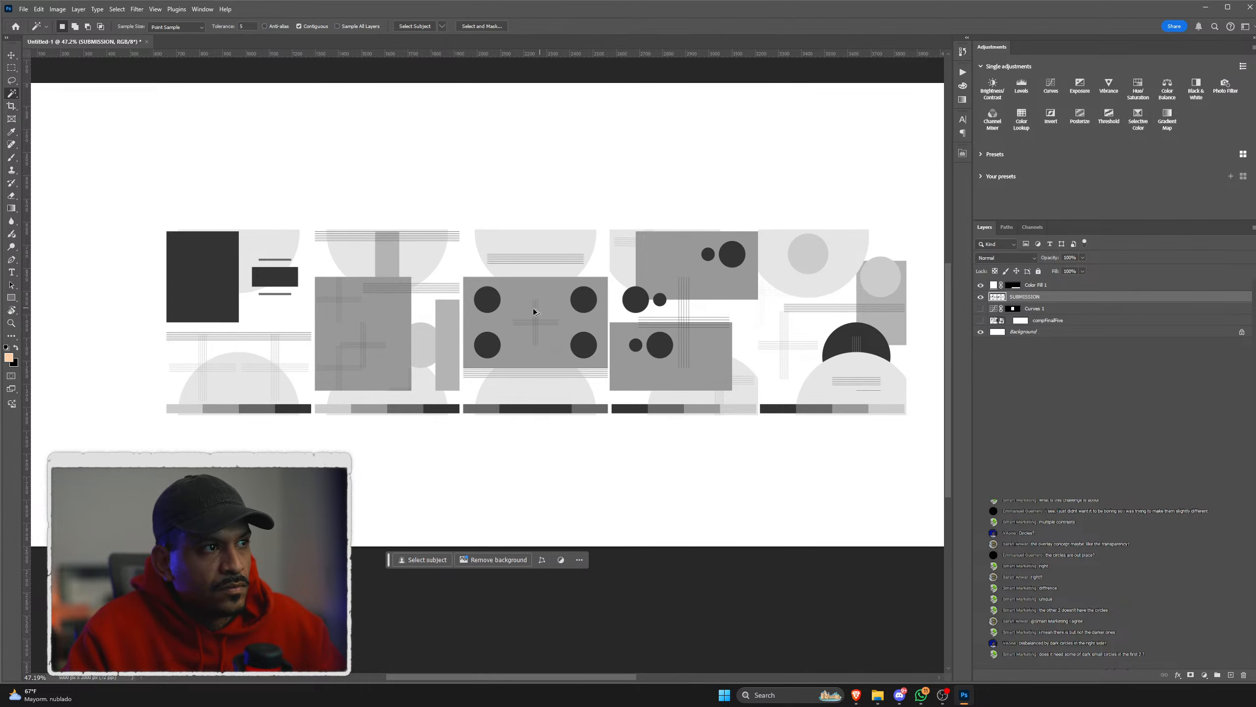
scroll(663, 343, "up", 2)
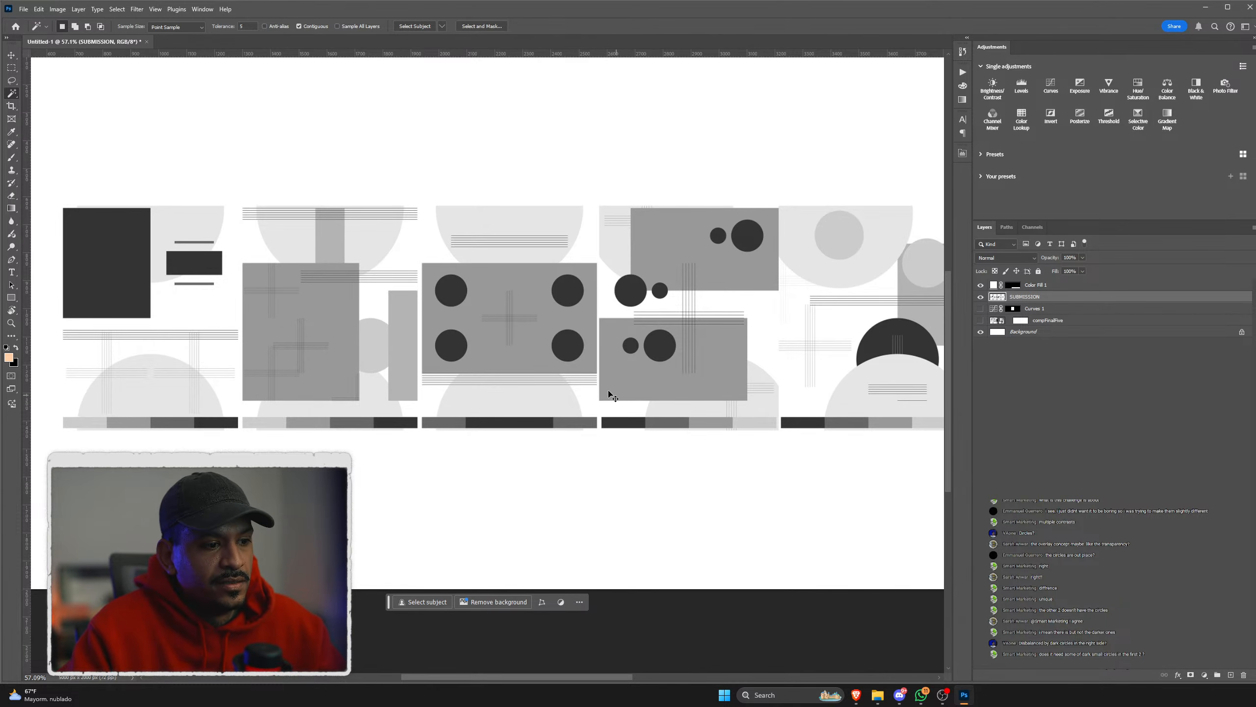
scroll(609, 395, "left", 2)
scroll(558, 348, "up", 2)
scroll(532, 335, "down", 2)
scroll(444, 347, "left", 1)
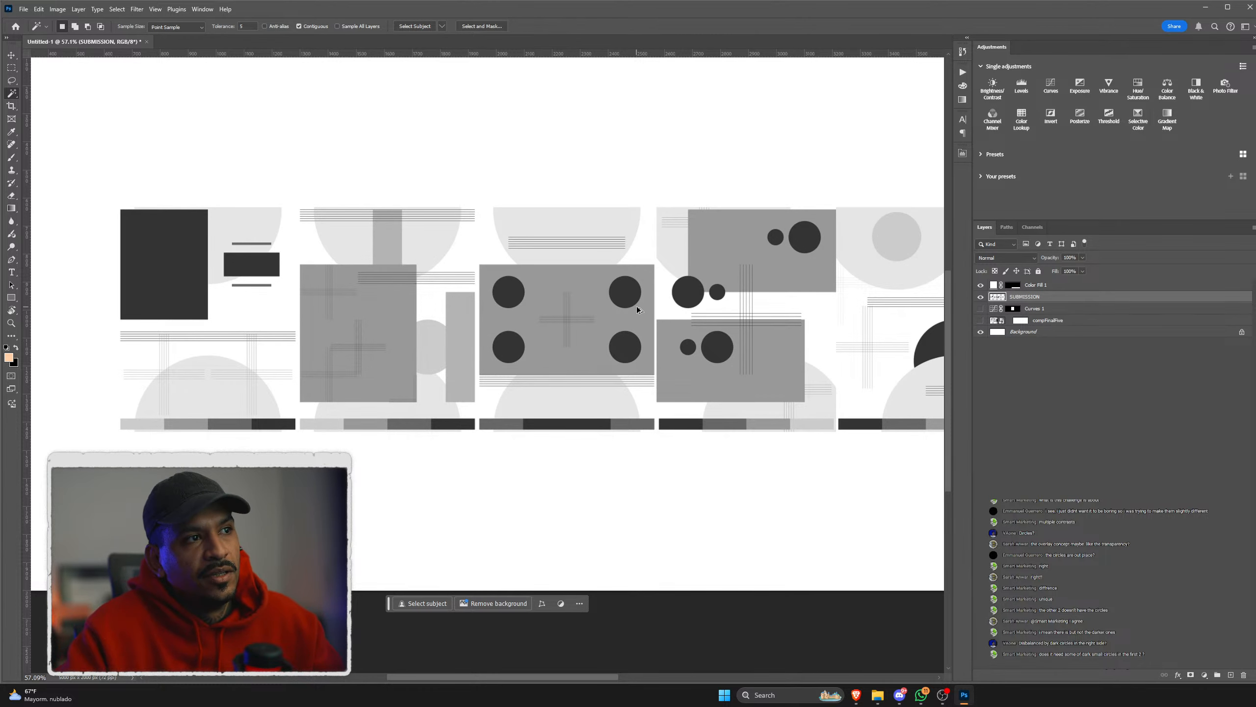
Step: Select all four dark circles in the middle panel on the SUBMISSION layer with the Magic Wand
scroll(637, 309, "up", 3)
left_click(607, 288)
left_click(600, 380, "shift")
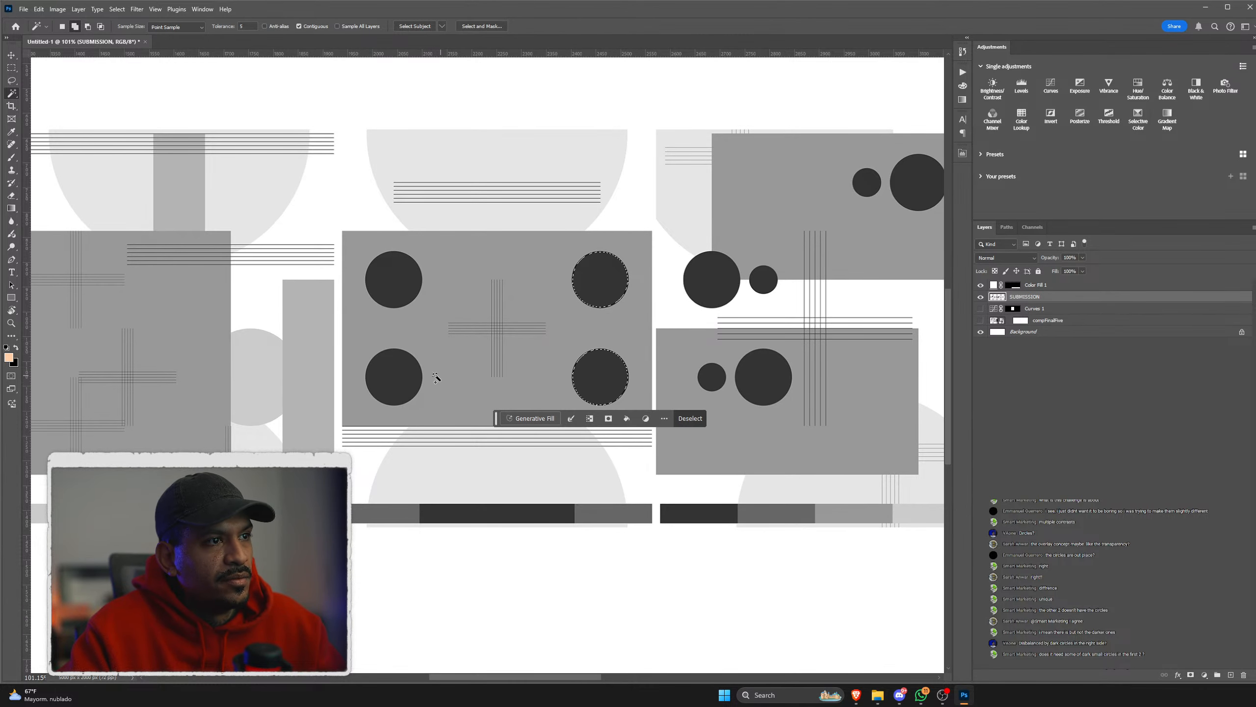
left_click(395, 377, "shift")
left_click(393, 294, "shift")
scroll(550, 331, "down", 3)
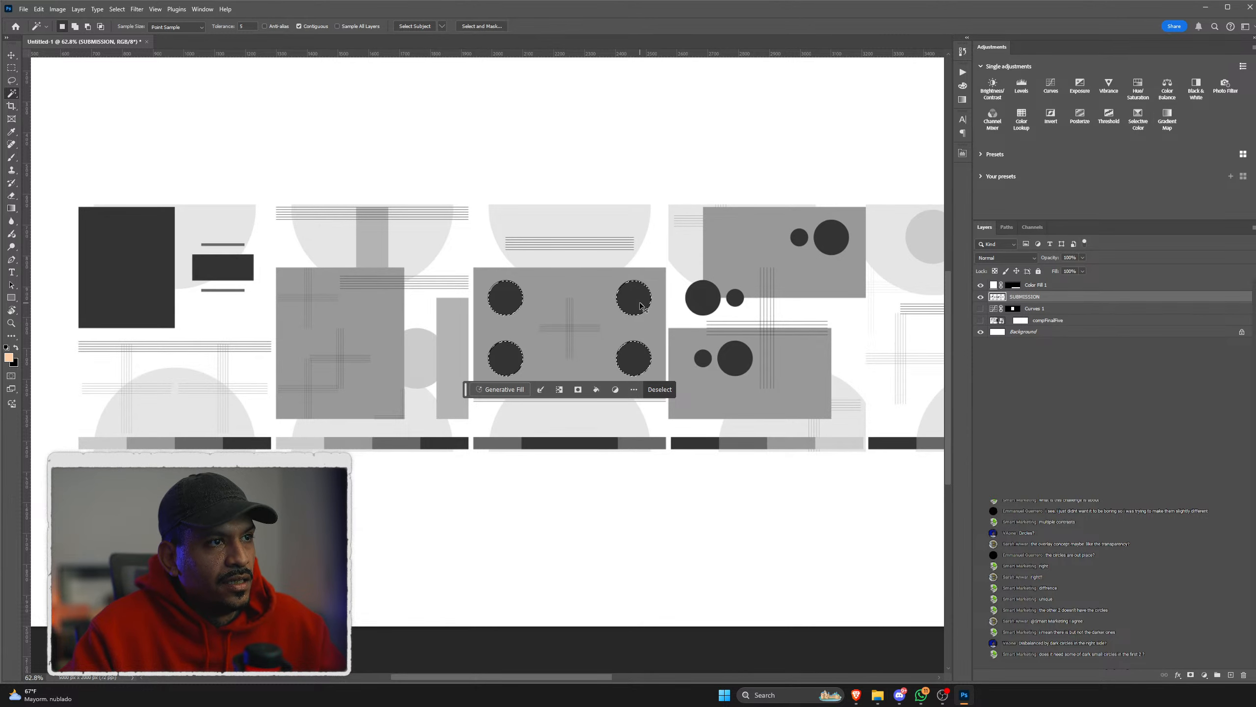
Step: Copy the selected circles to a new layer, shrink them into small dots, and place duplicates in the second panel's upper and lower areas
key("ctrl+j")
key("ctrl+t")
left_click_drag(643, 309, 326, 239)
key("Return")
key("w")
key("ctrl+z")
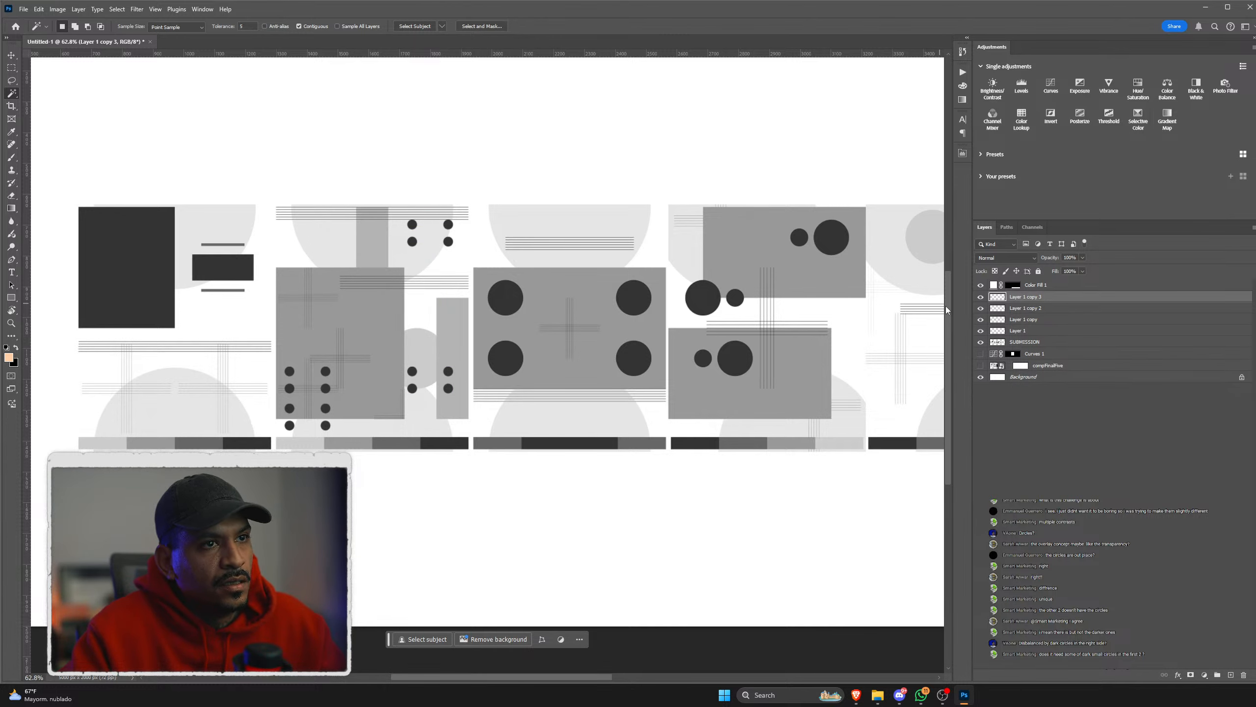
Step: Duplicate the Layer 1 copy and Layer 1 copy 2 dots together and place them higher across the second panel
left_click(1020, 309)
left_click(1022, 319, "shift")
key("ctrl+t")
mouse_move(450, 376)
left_mouse_down()
mouse_move(450, 282)
mouse_move(440, 369)
left_mouse_up()
key("Return")
left_click(441, 369)
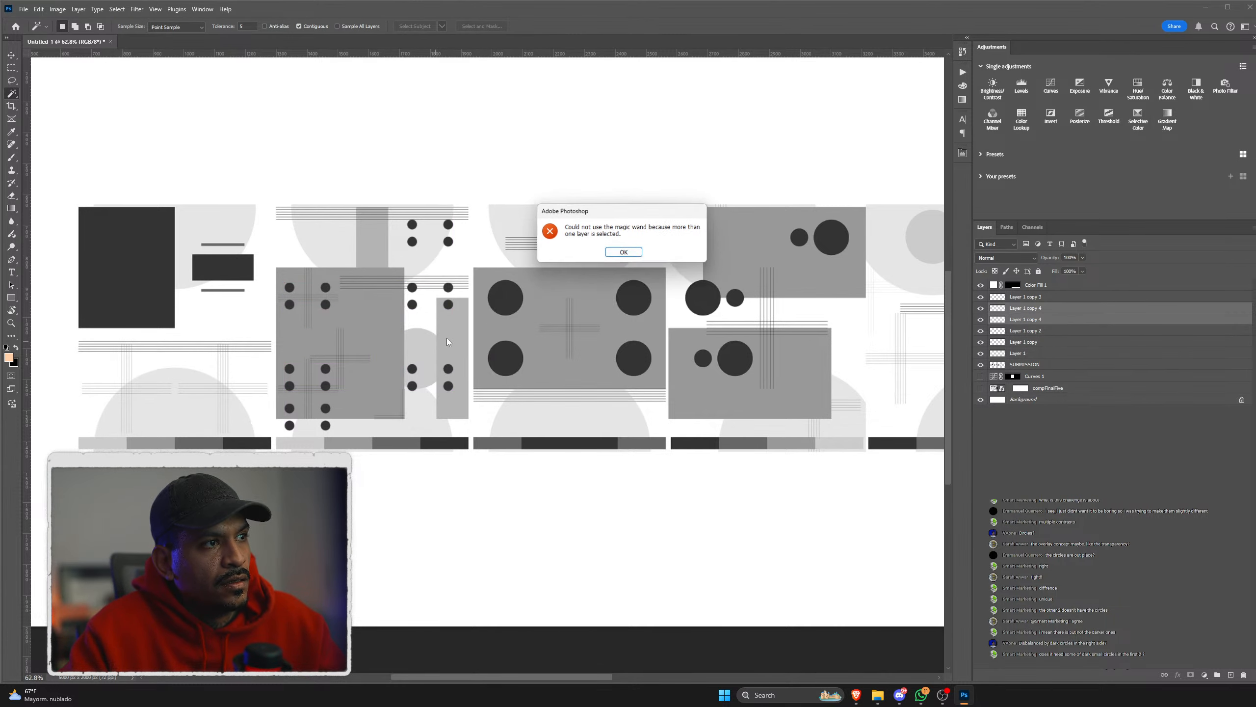
left_click(640, 251)
Step: Duplicate the two selected dot layers into the lower part of the fifth panel, just above its grayscale strip
scroll(527, 306, "down", 5)
scroll(583, 309, "right", 3)
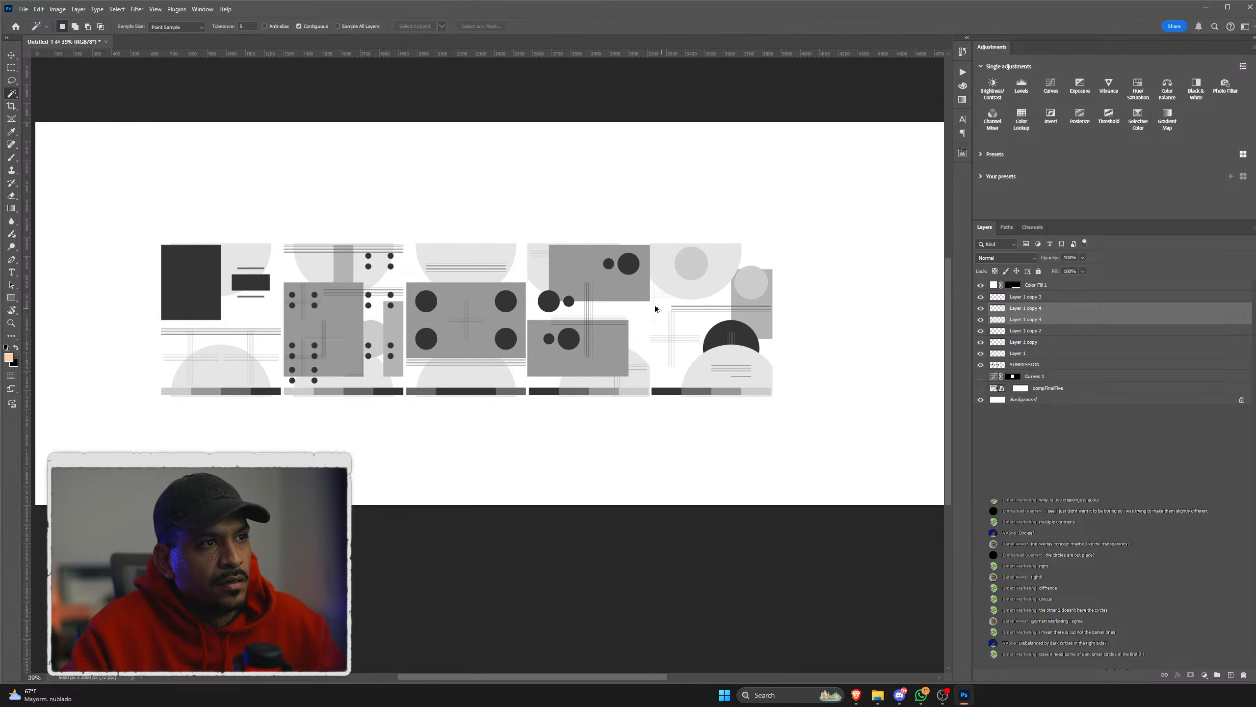
scroll(588, 308, "up", 2)
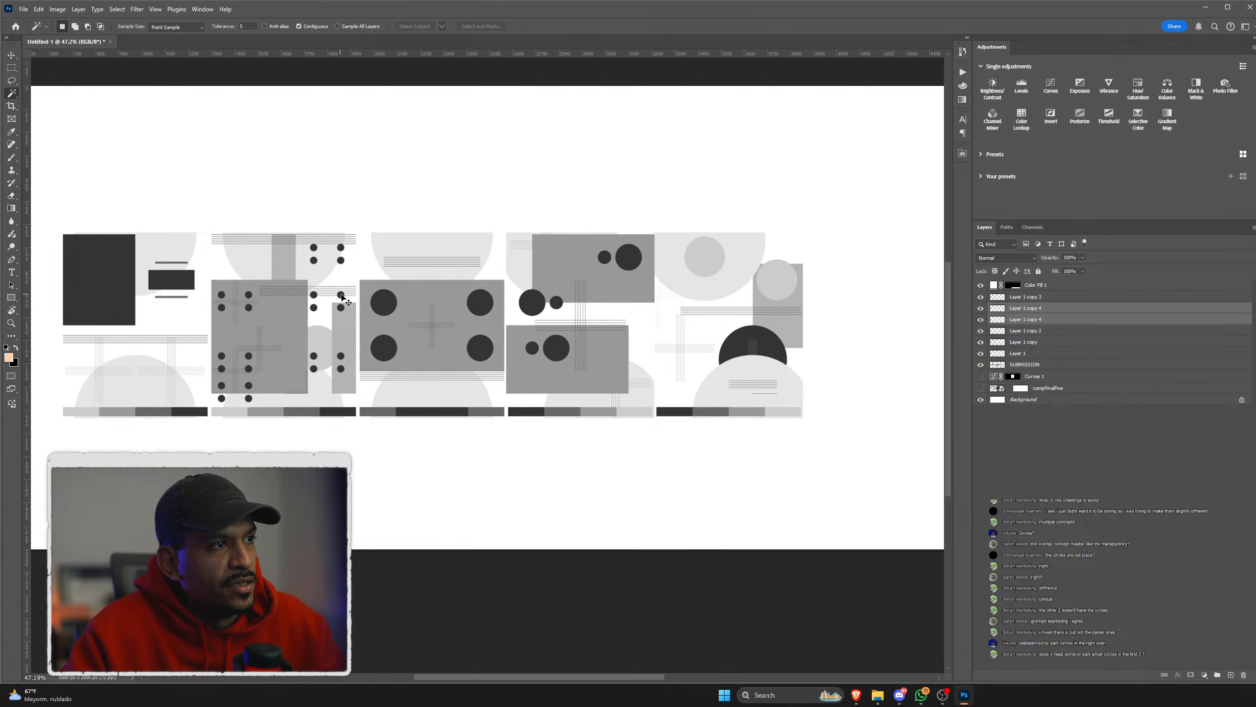
left_click_drag(341, 296, 790, 384)
scroll(791, 384, "up", 1)
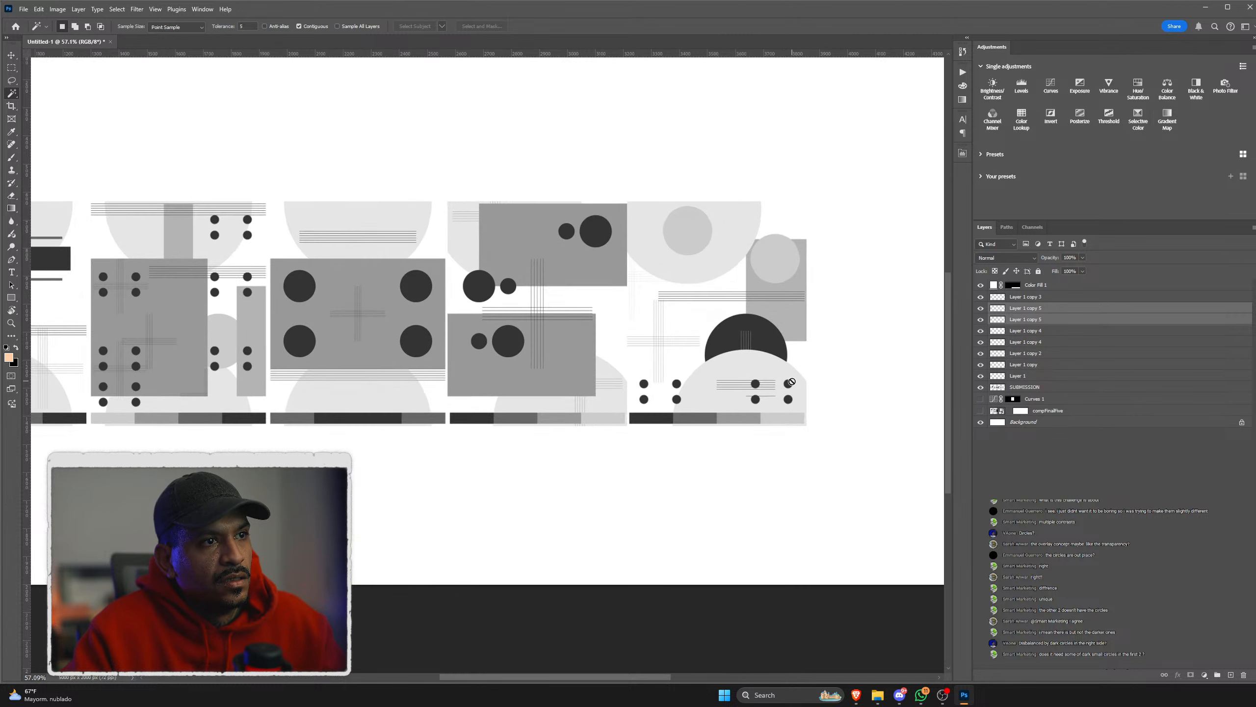
Step: Merge the dot layers from Layer 1 copy 3 down to Layer 1 copy into one layer
left_click(1036, 298)
left_click(1037, 364, "shift")
right_click(1037, 365)
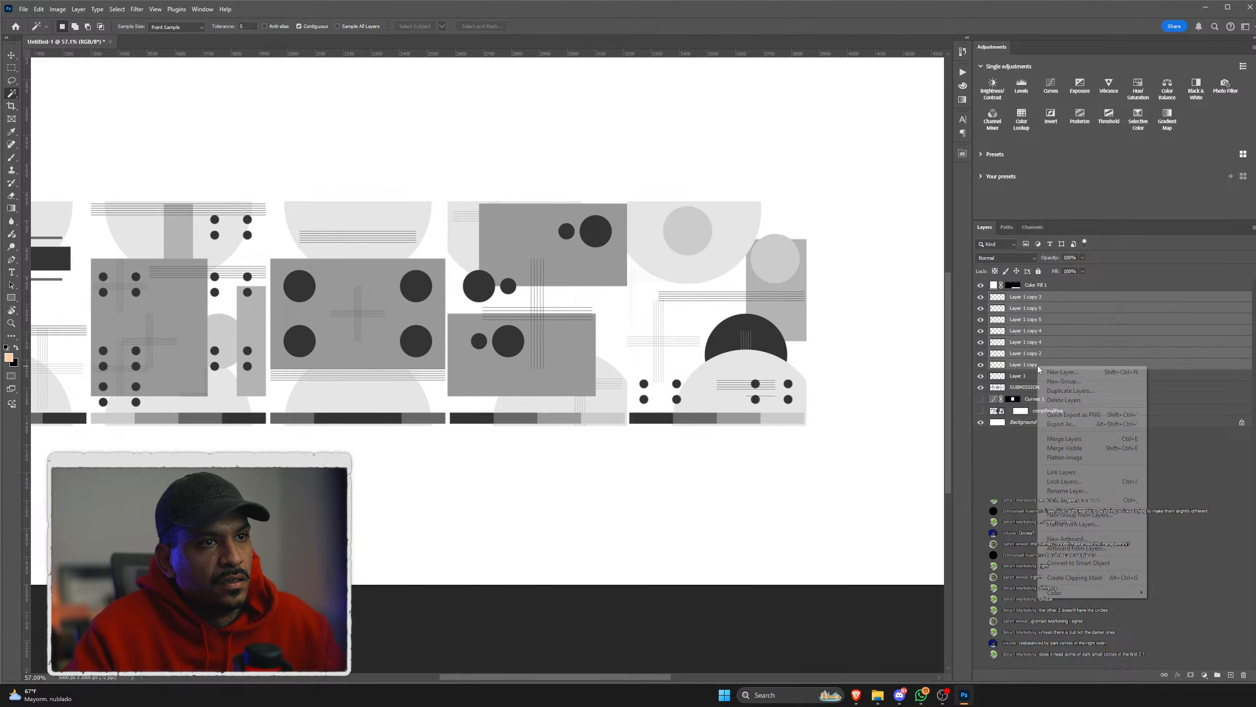
left_click(1081, 440)
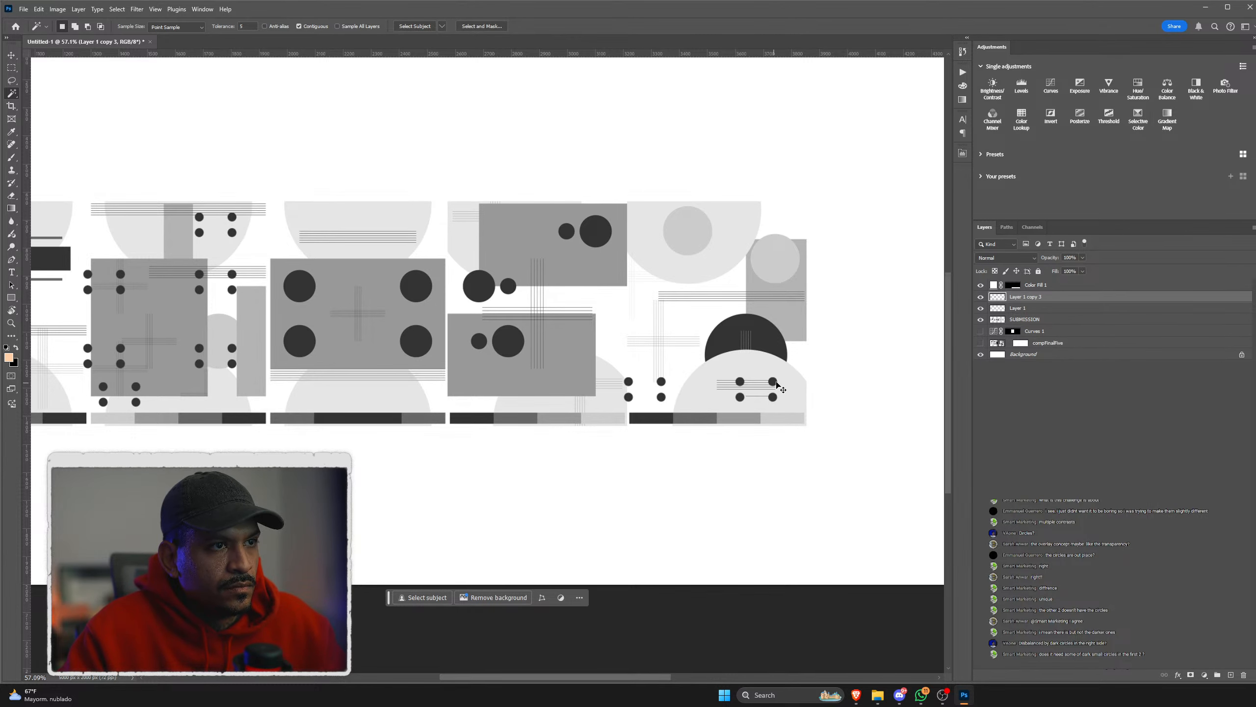
Step: Lasso the upper pair of dots at the fifth panel's lower left, duplicate them into the first panel's lower-left corner, and deselect
scroll(188, 253, "left", 5)
left_click(12, 81)
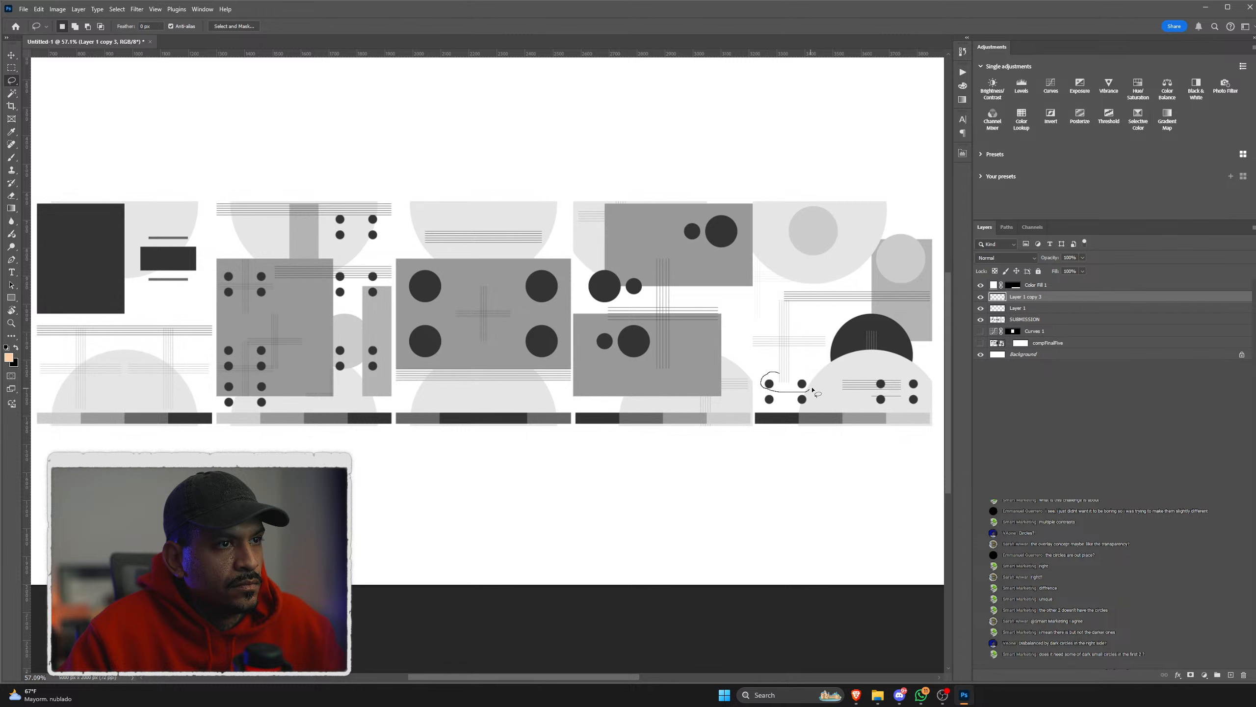
mouse_move(813, 390)
left_mouse_down()
mouse_move(77, 420)
mouse_move(76, 405)
left_mouse_up()
scroll(401, 366, "down", 2)
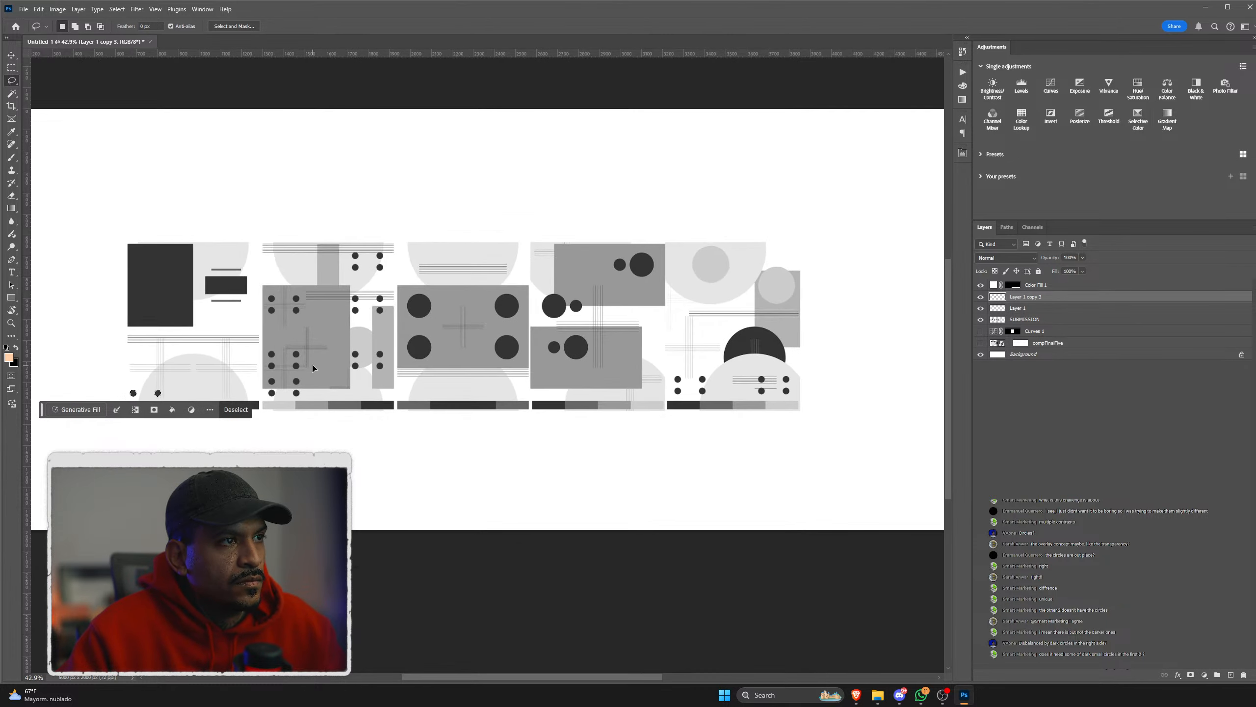
scroll(313, 368, "left", 1)
key("ctrl+d")
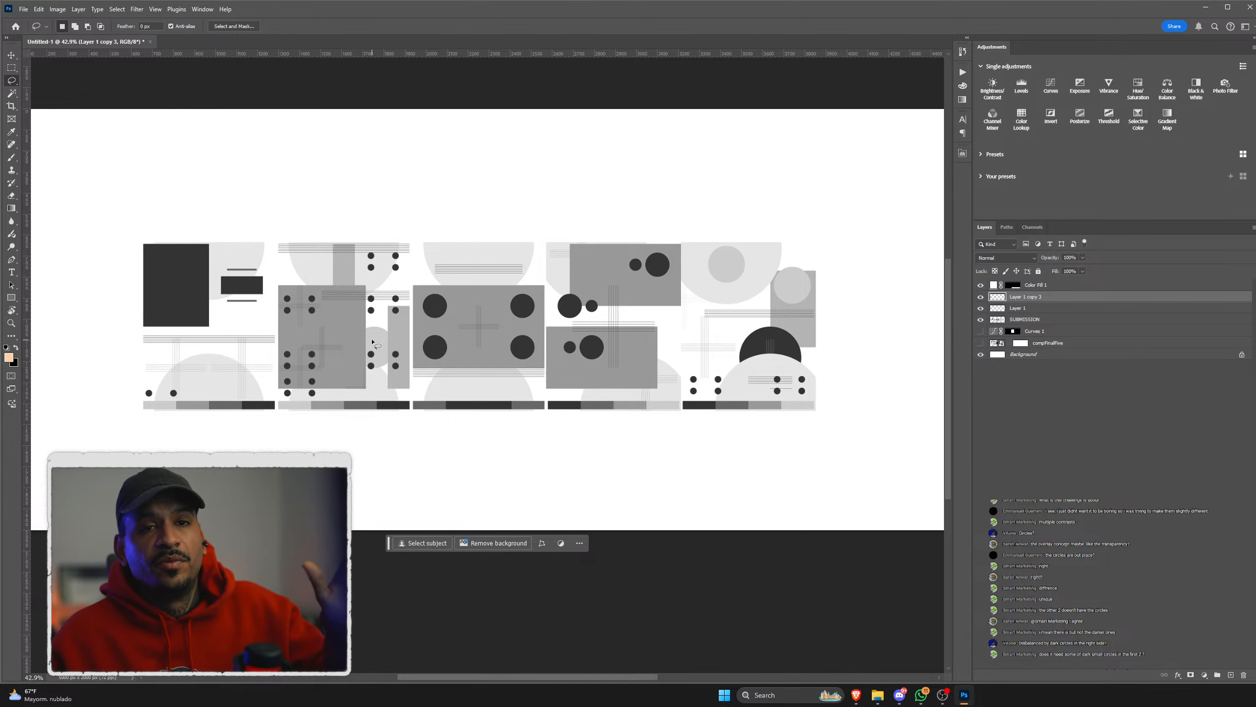
Step: Review how the small dots balance the composition across all five panels
scroll(485, 370, "up", 1)
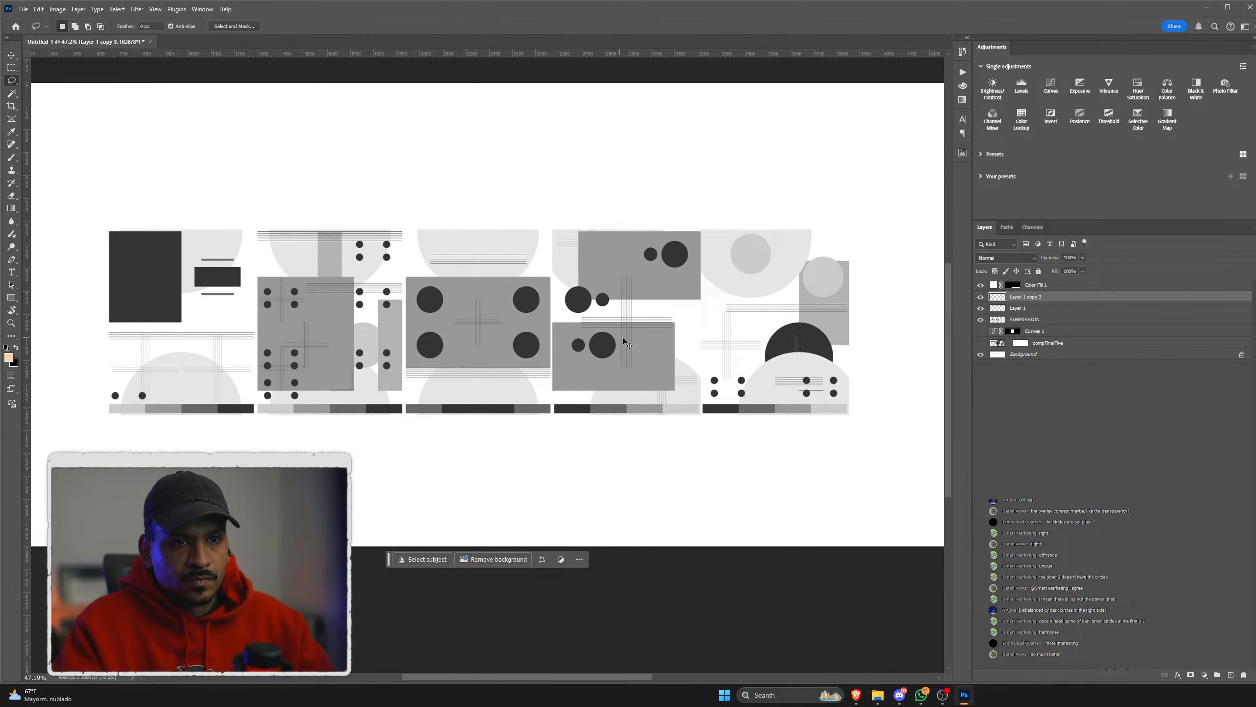
scroll(624, 342, "left", 2)
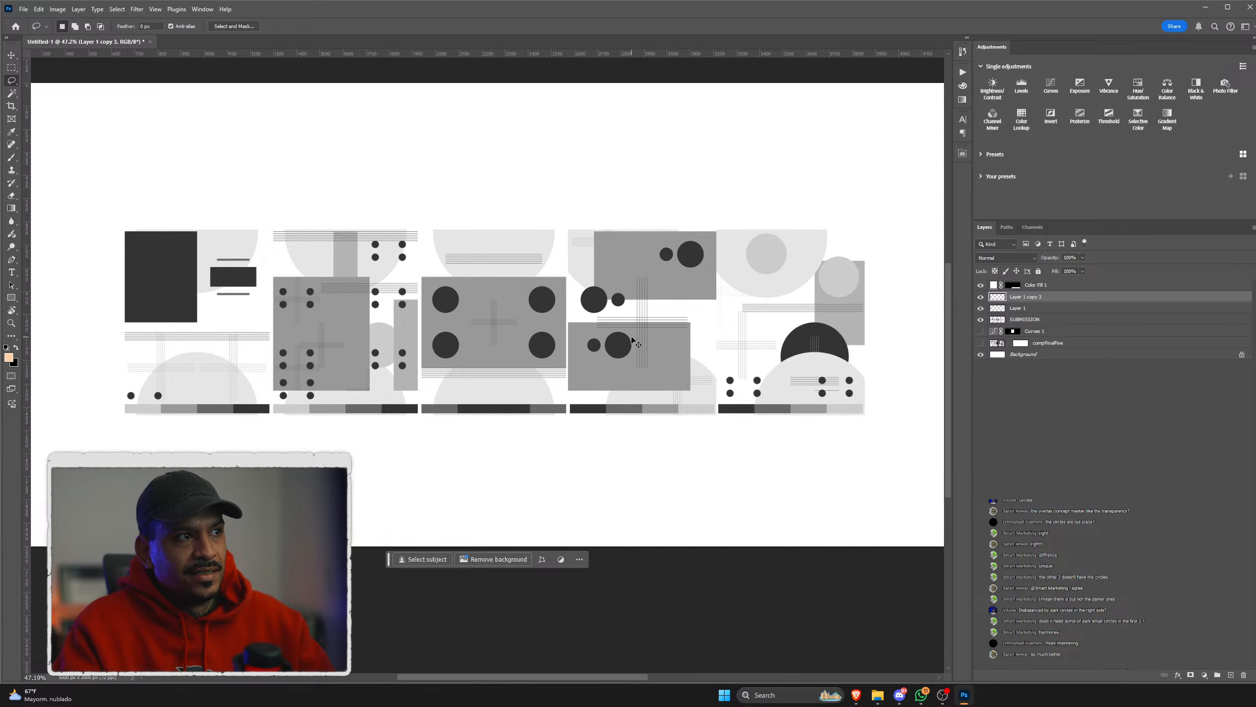
scroll(633, 337, "up", 1)
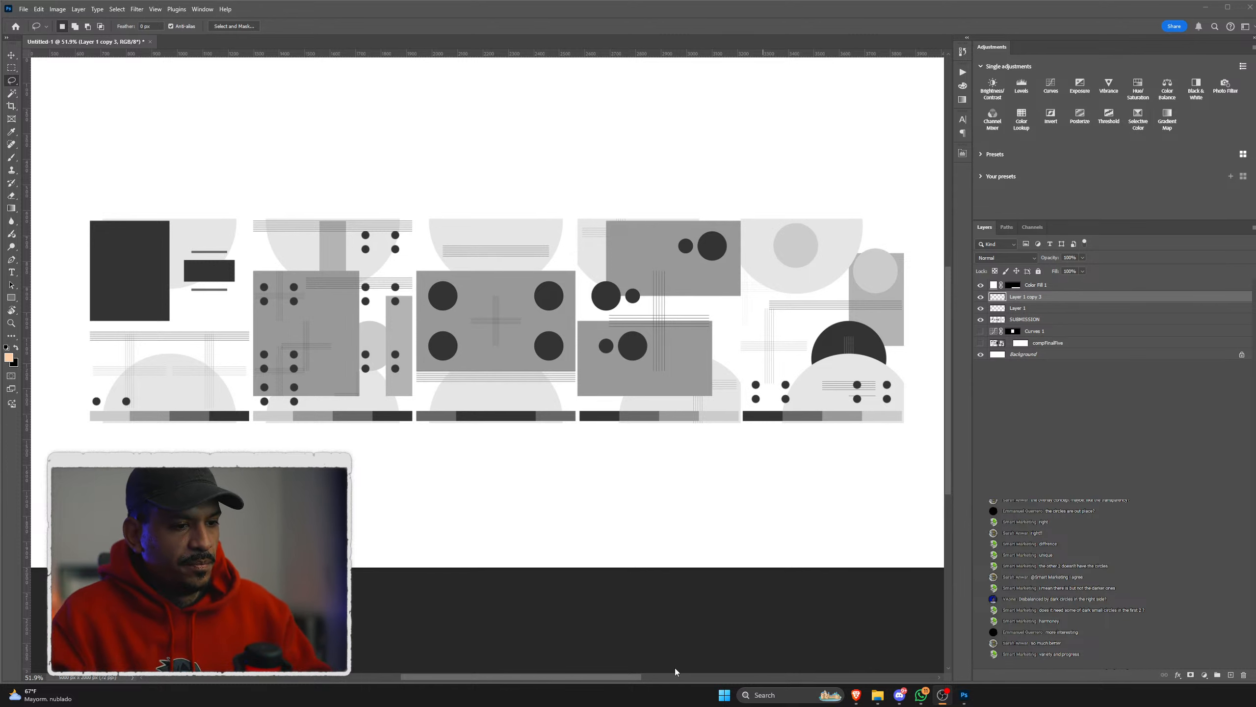
scroll(581, 508, "up", 2)
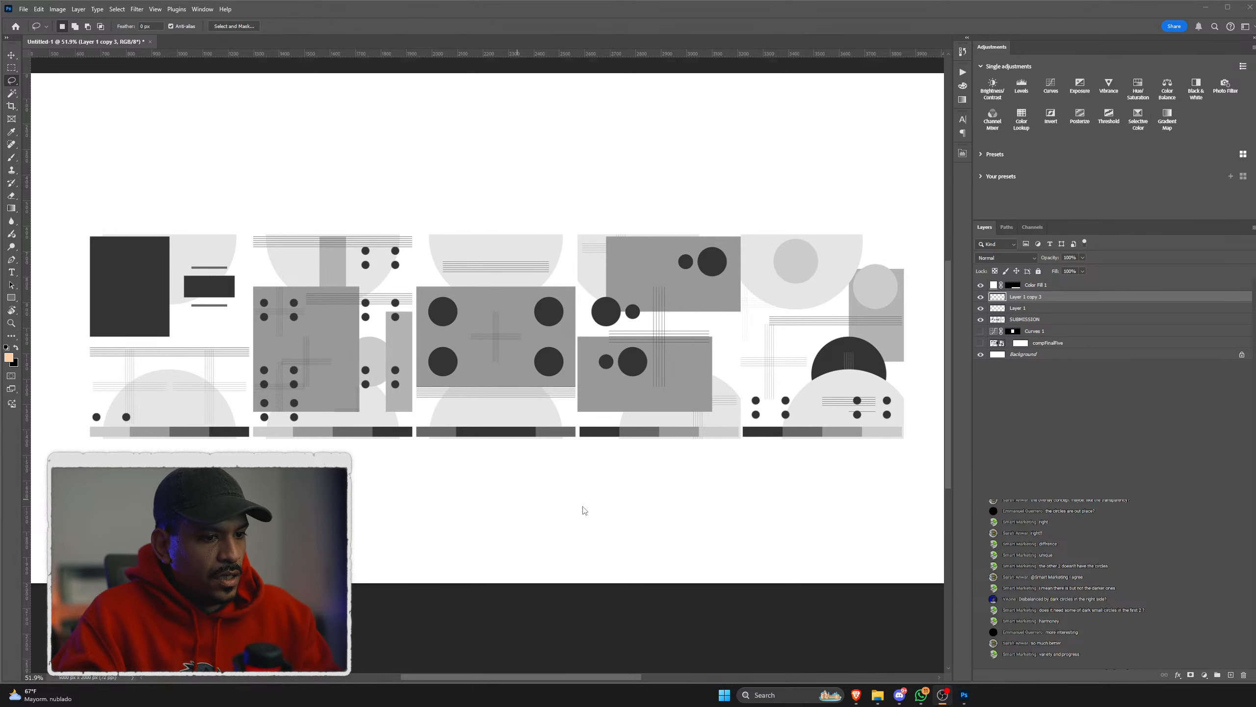
scroll(655, 356, "down", 3)
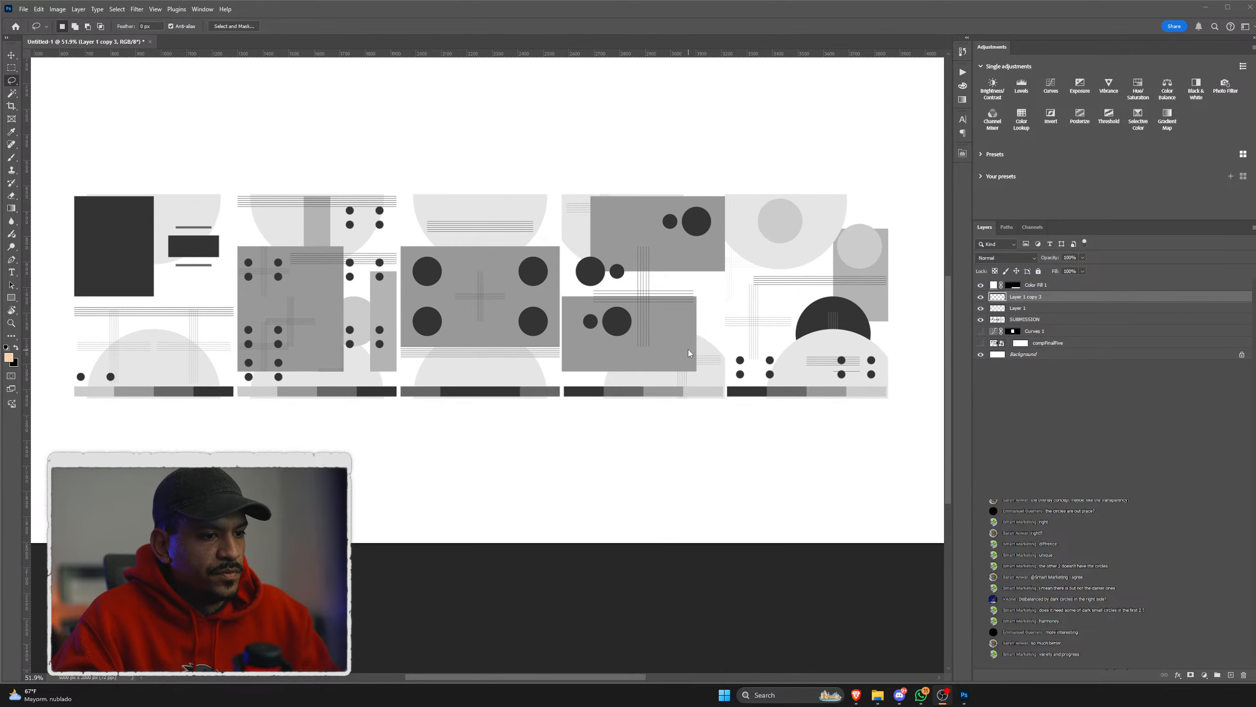
scroll(670, 370, "up", 1)
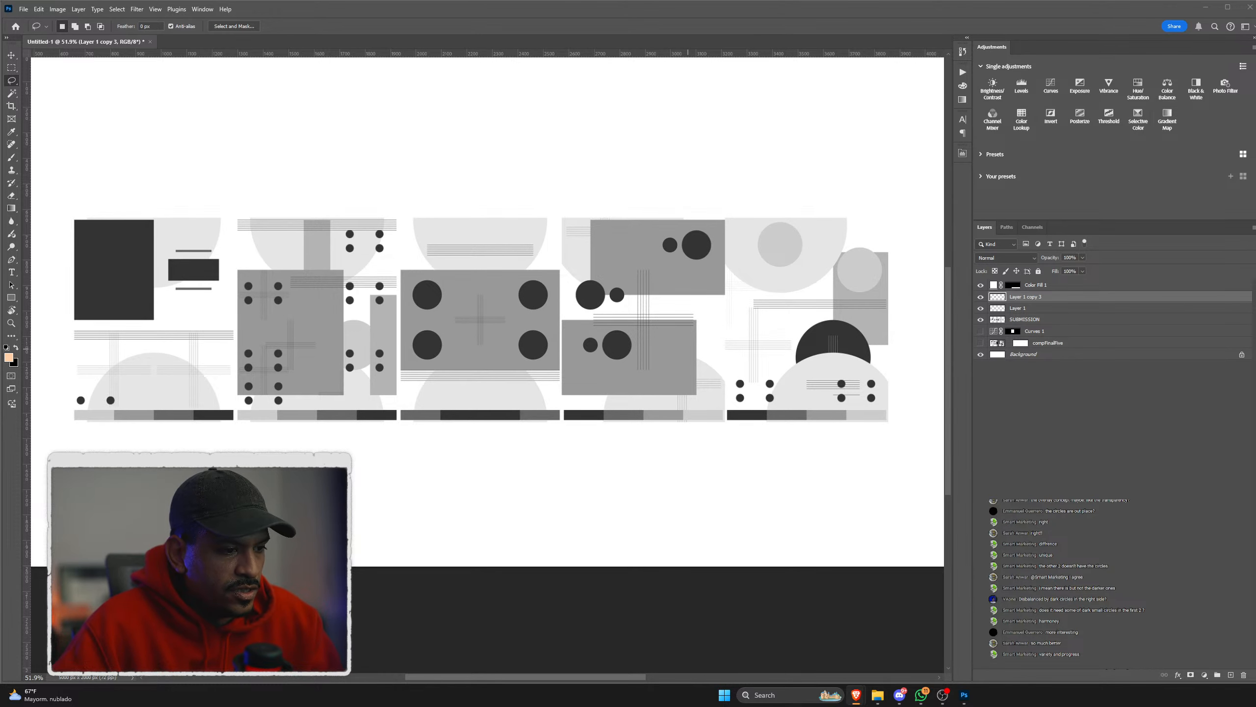
scroll(742, 394, "left", 2)
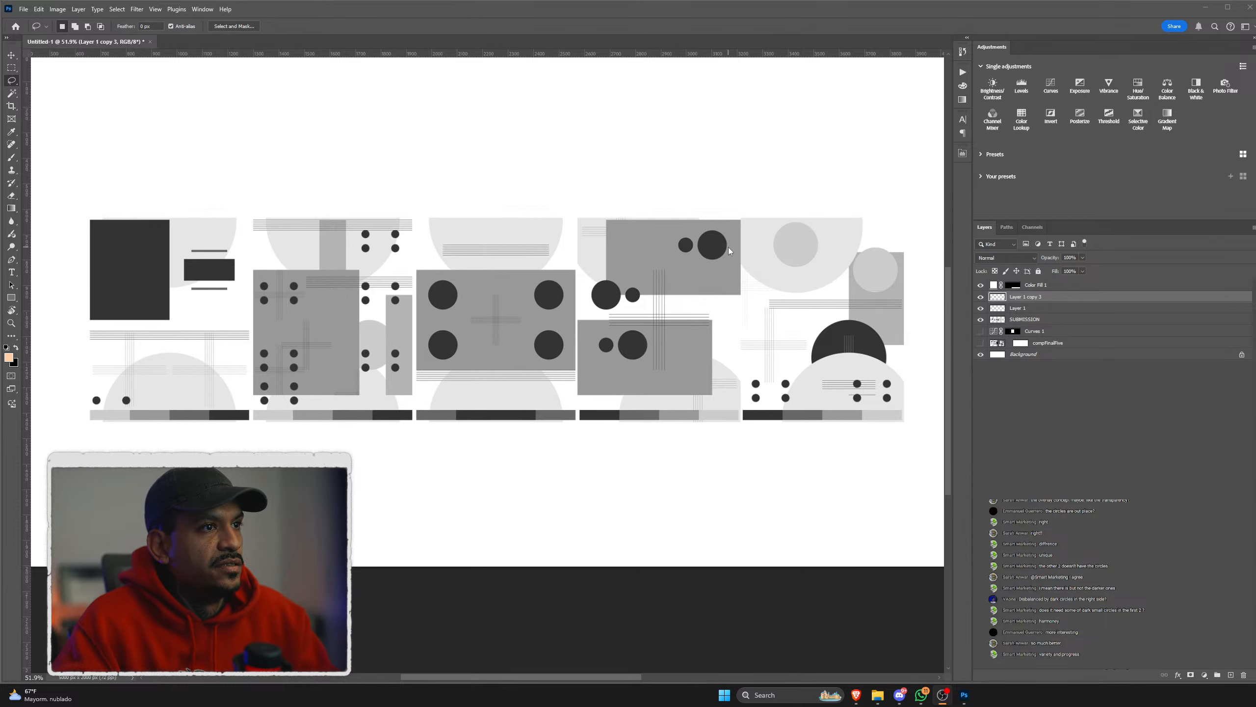
scroll(728, 278, "right", 2)
scroll(727, 273, "down", 1)
scroll(727, 272, "down", 1)
scroll(727, 274, "left", 1)
scroll(729, 277, "up", 1)
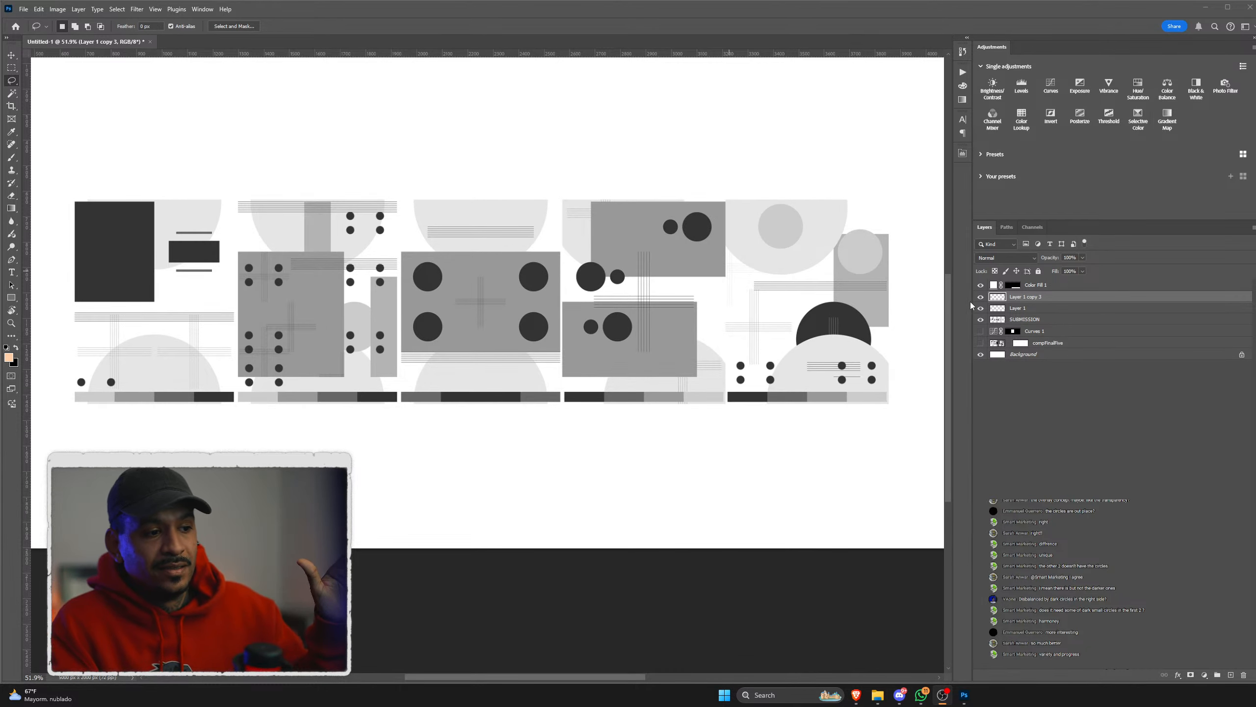
scroll(872, 300, "up", 1)
scroll(822, 346, "down", 1)
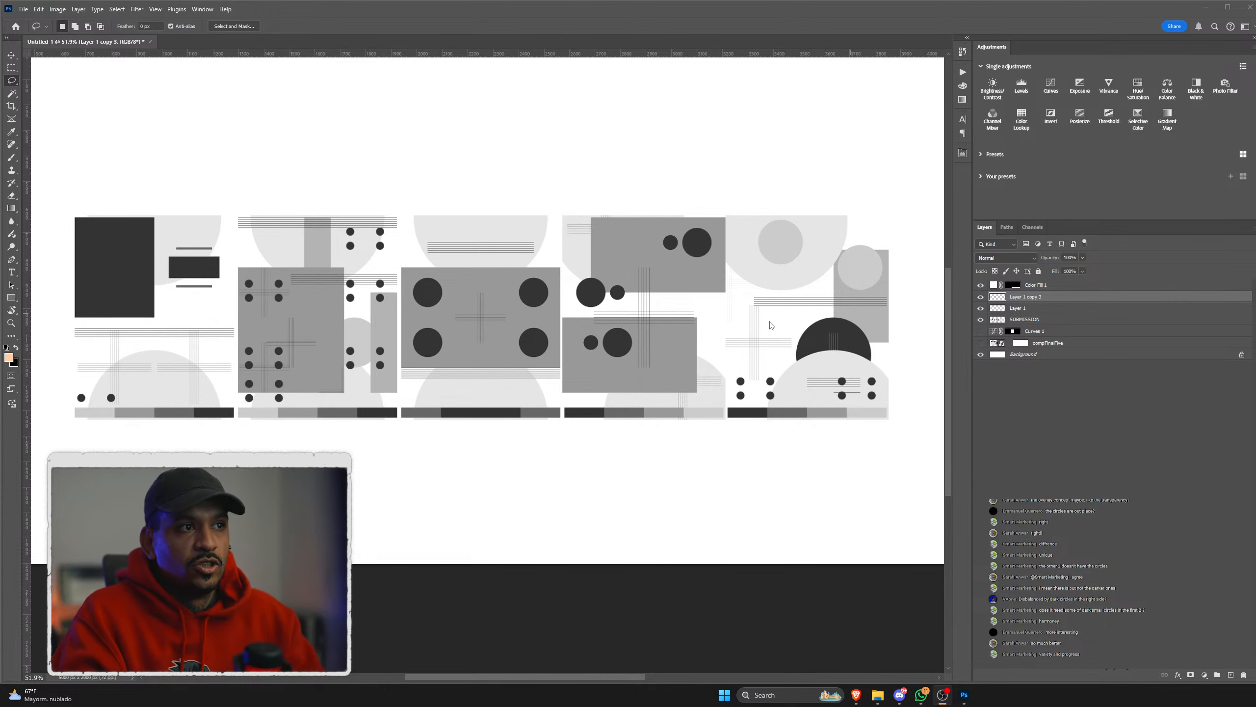
scroll(768, 328, "up", 1)
scroll(742, 338, "down", 1)
scroll(679, 336, "left", 1)
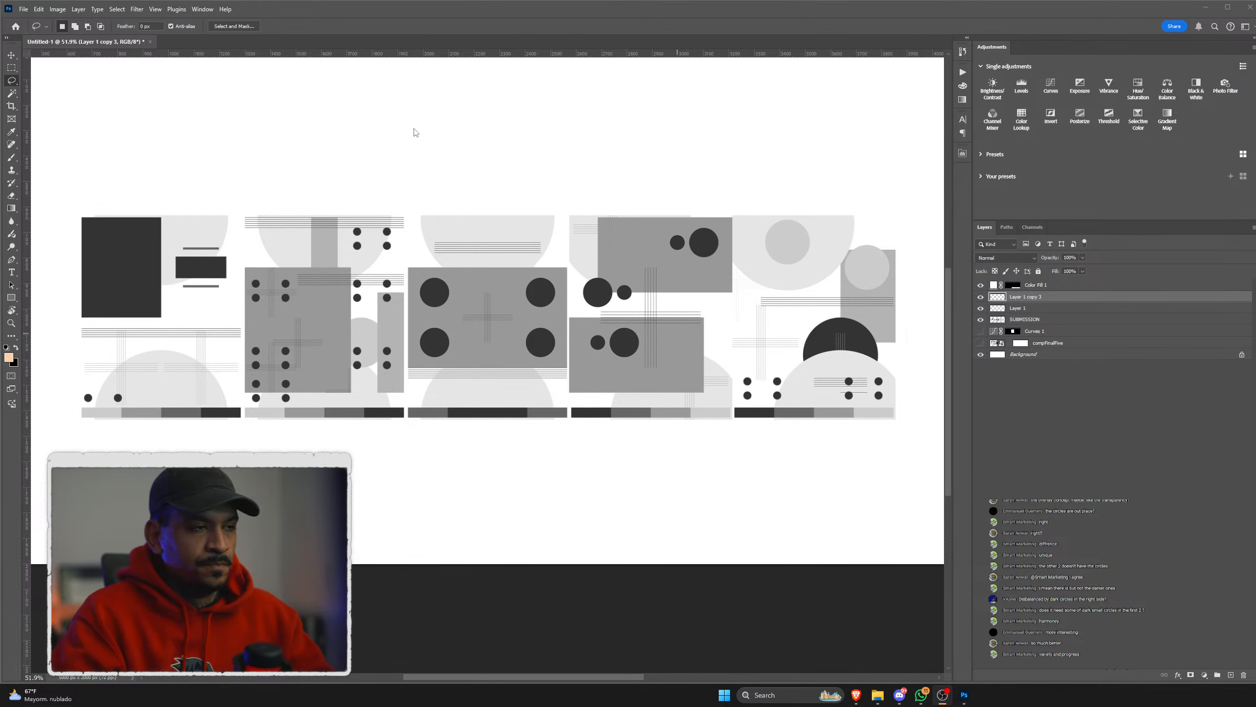
Step: Merge the Layer 1 copy 3, Layer 1 and SUBMISSION layers into one layer
left_click(1030, 308)
left_click(1027, 319, "shift")
key("ctrl+e")
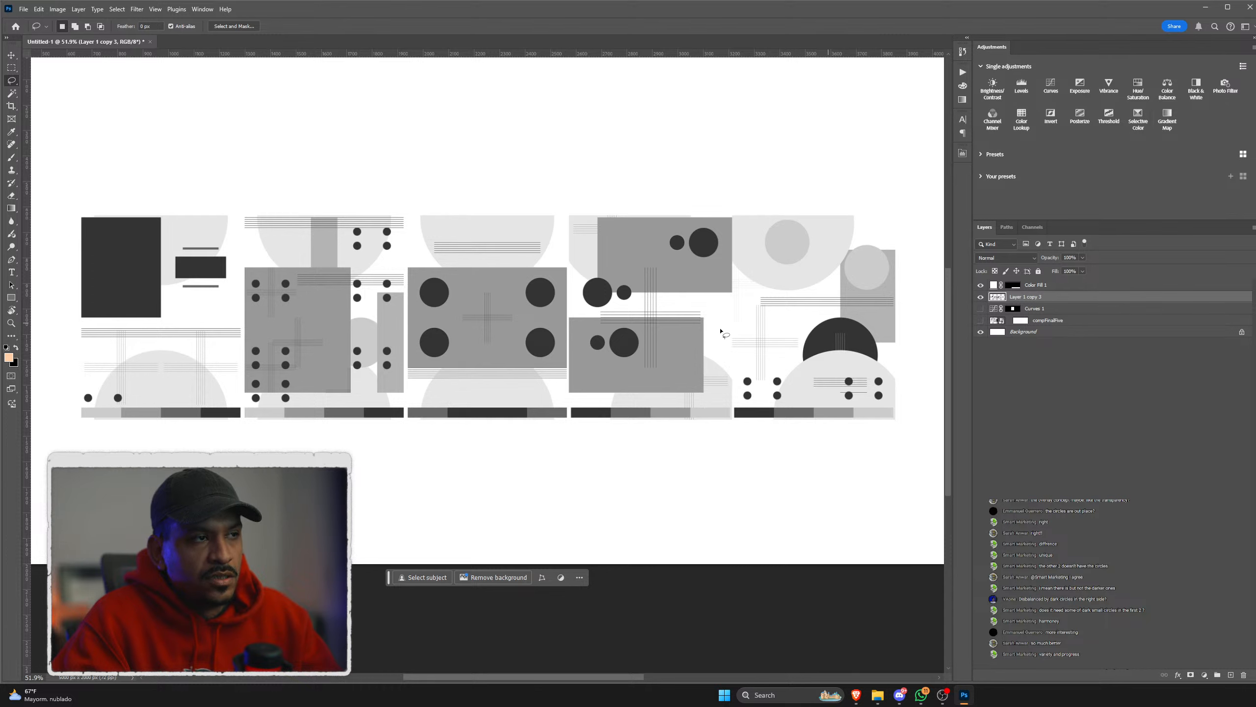
Step: Delete the Curves 1 layer and hide the merged composition layer
left_click(1044, 310)
key("Delete")
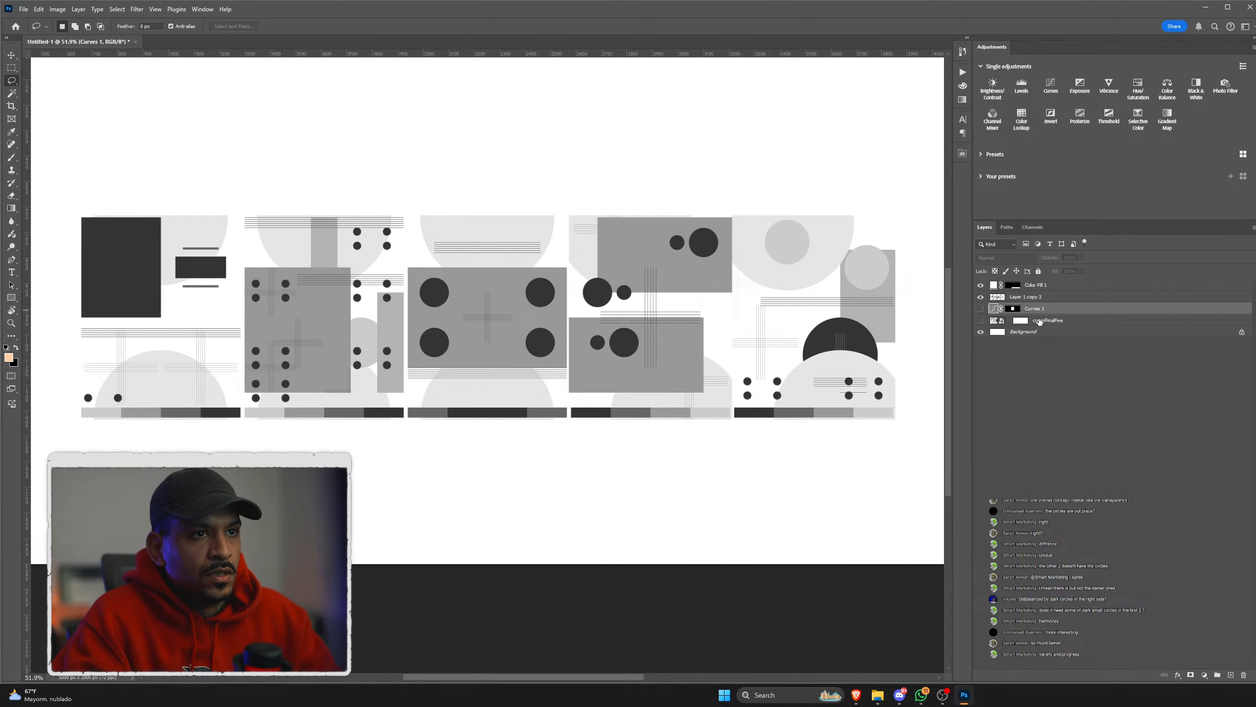
left_click(980, 307)
left_click(981, 308)
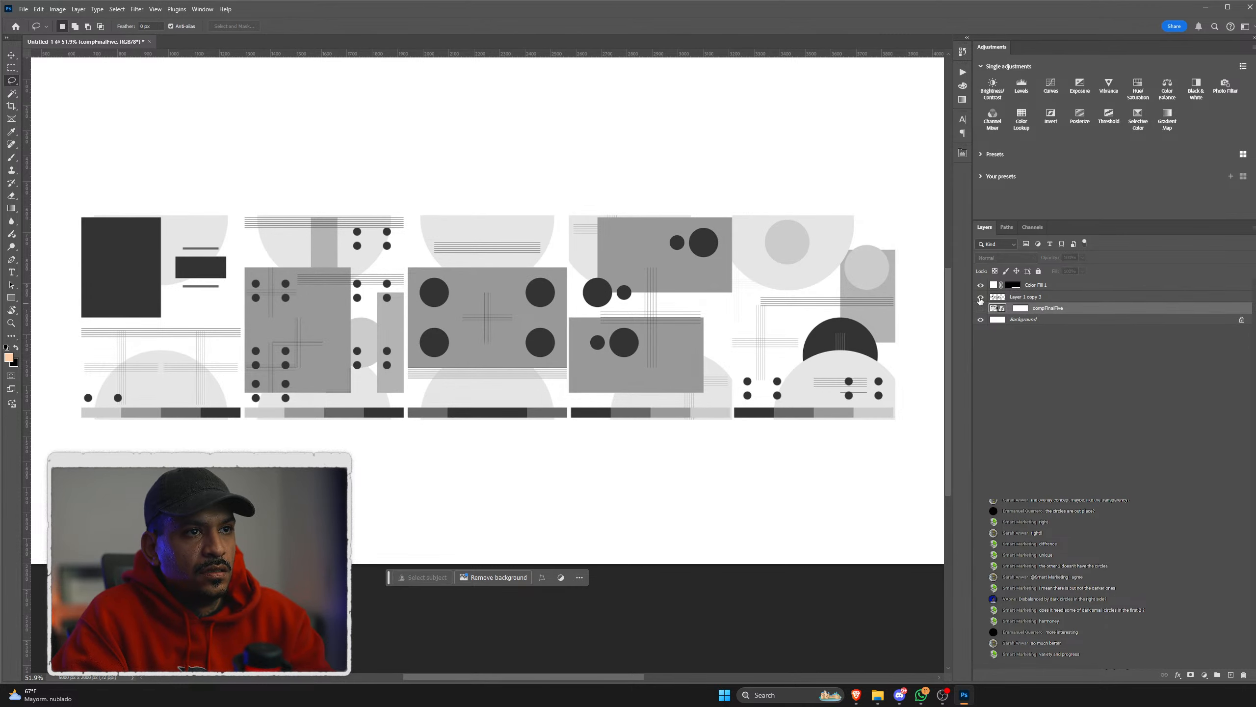
left_click(981, 297)
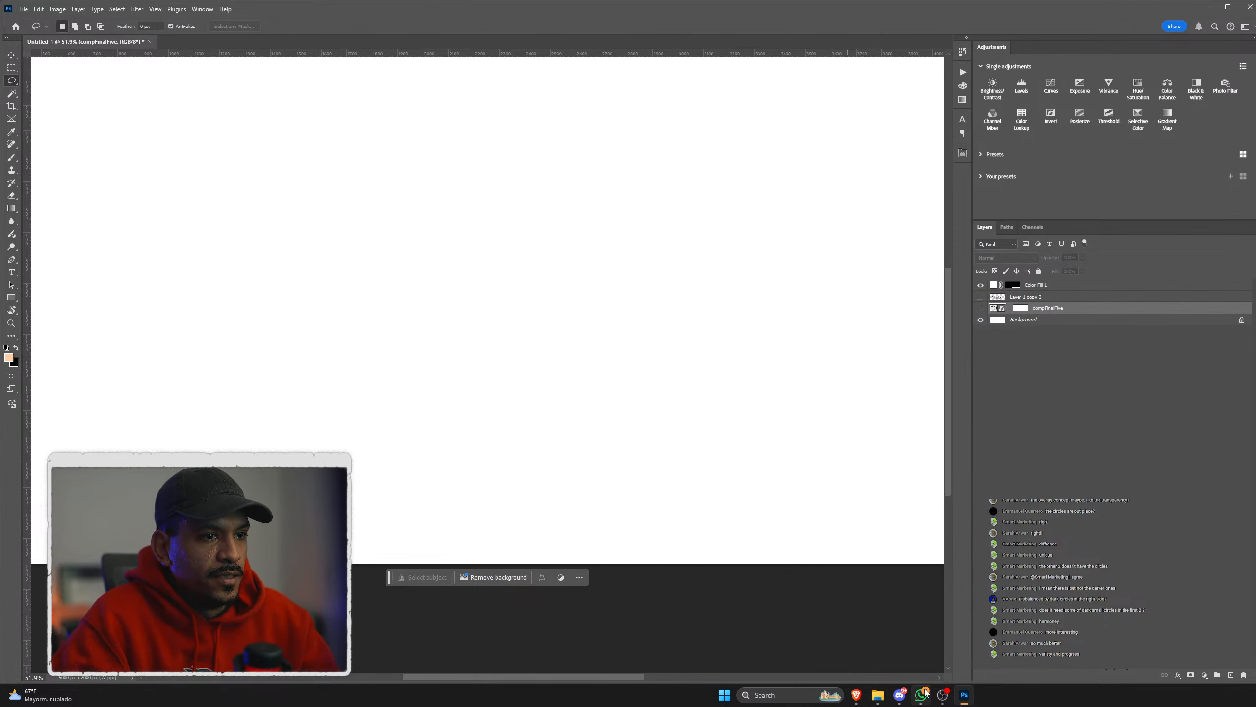
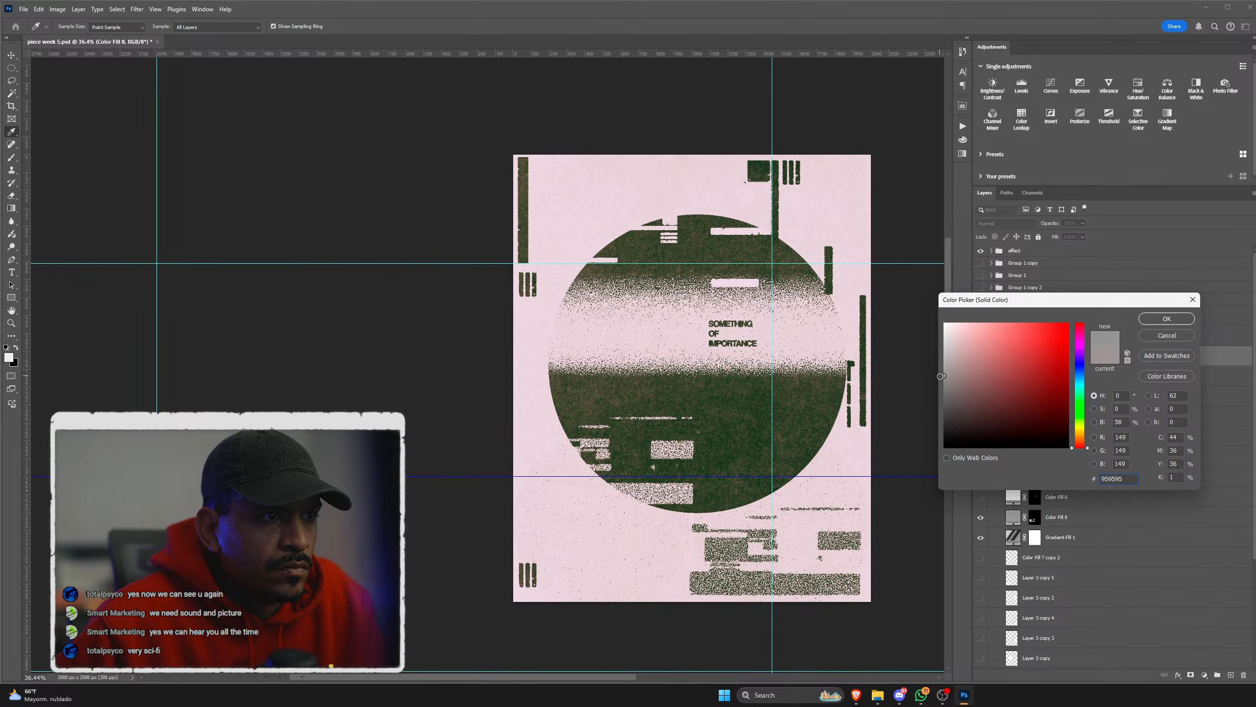
Step: Recolor the block shapes at the poster's lower right to gray 959595 and try scaling them down near the bottom edge
key("Return")
key("ctrl+t")
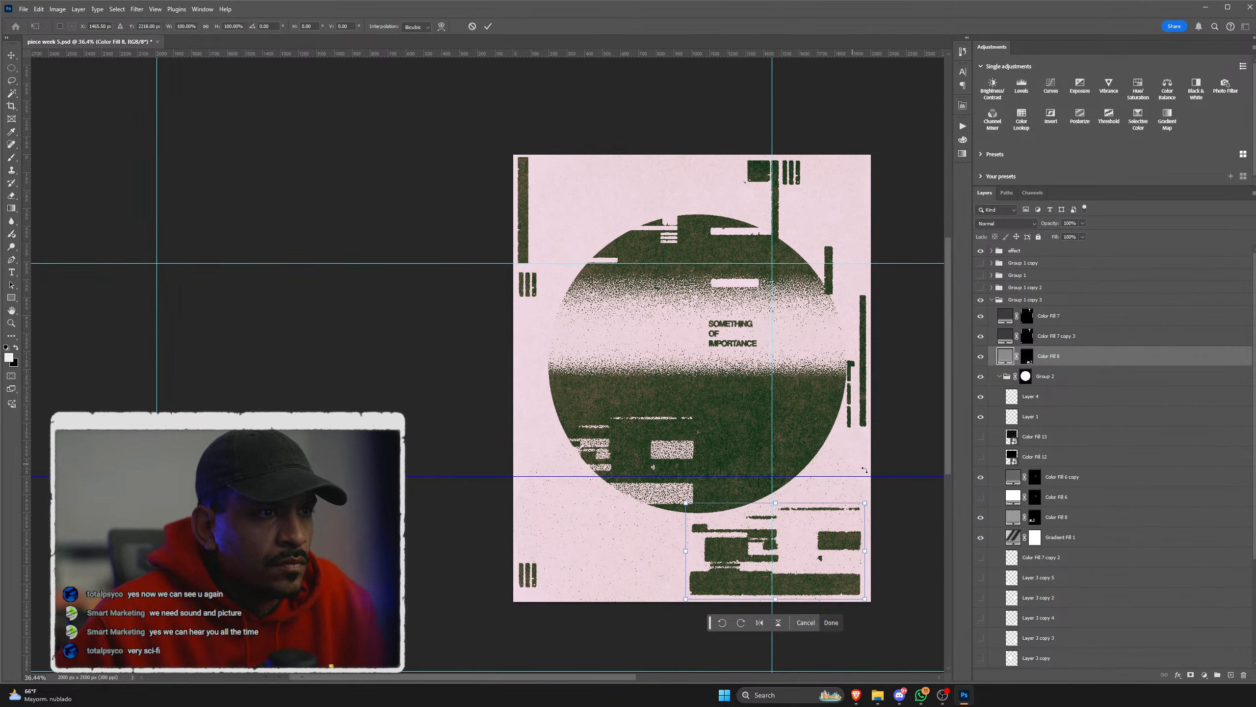
left_click_drag(865, 503, 701, 574)
left_click_drag(690, 571, 763, 570)
key("Return")
key("l")
scroll(788, 473, "down", 5)
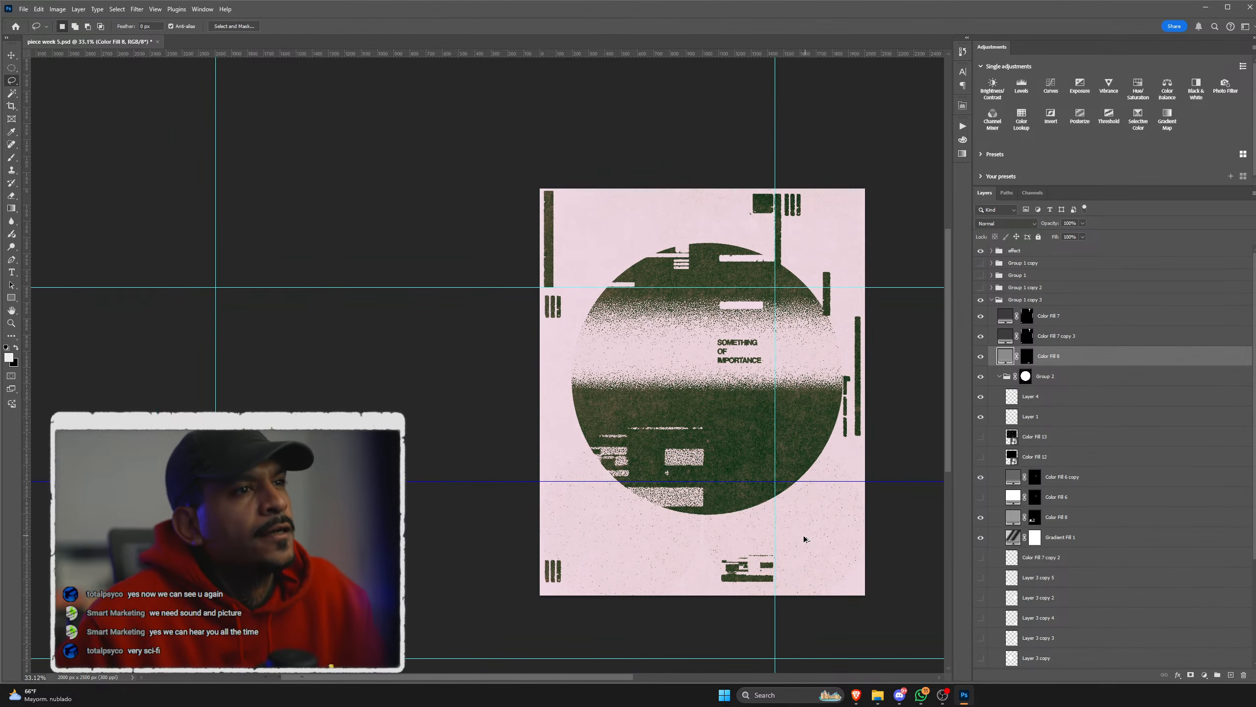
scroll(789, 473, "up", 3)
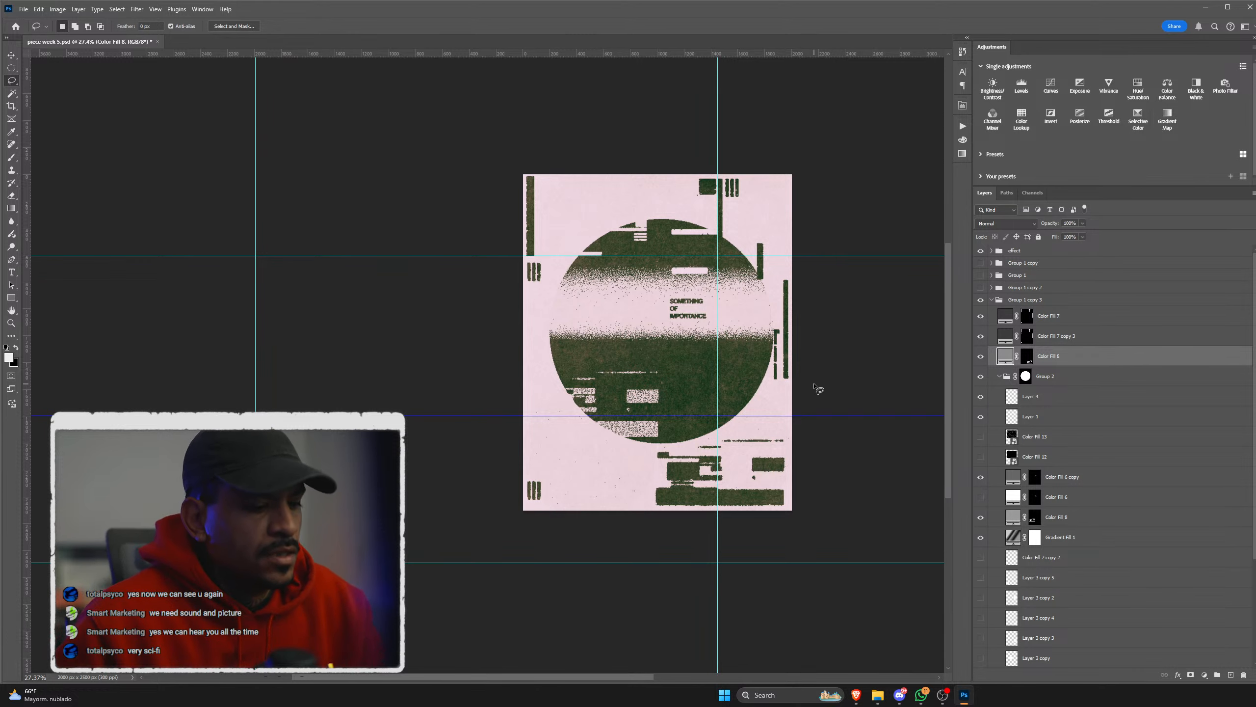
Step: Delete the Color Fill 8 layer above Group 2, and place a visible Color Fill 7 copy 2 directly above Group 2 instead
left_click_drag(1068, 362, 1243, 675)
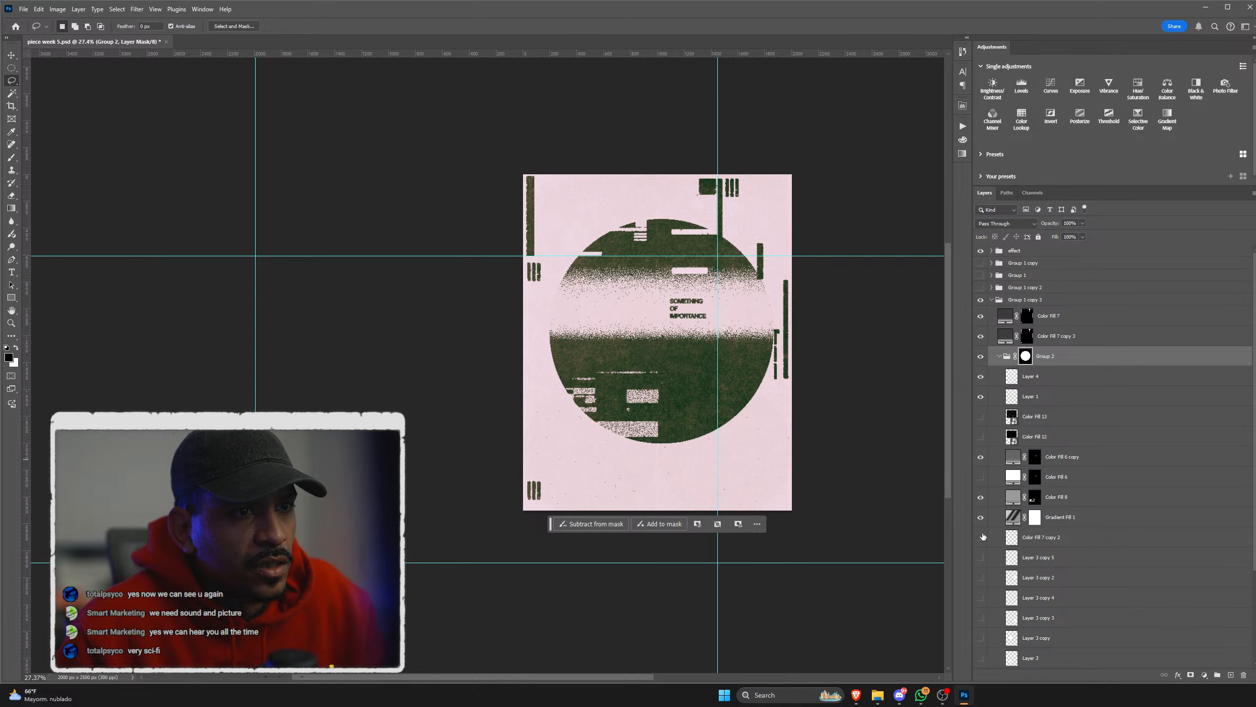
left_click_drag(1026, 540, 1033, 350)
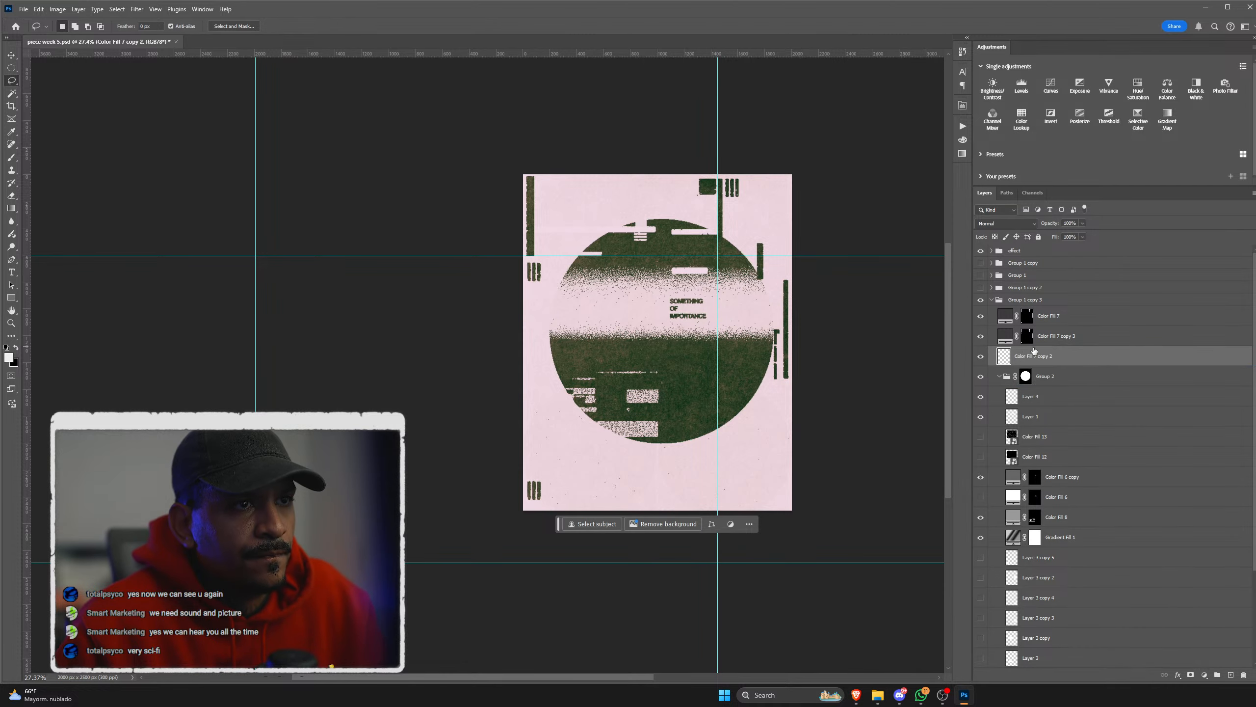
Step: Turn the long horizontal bar on Color Fill 7 copy 2 dark and move it to the poster's bottom edge, ending at the vertical guide
key("ctrl+t")
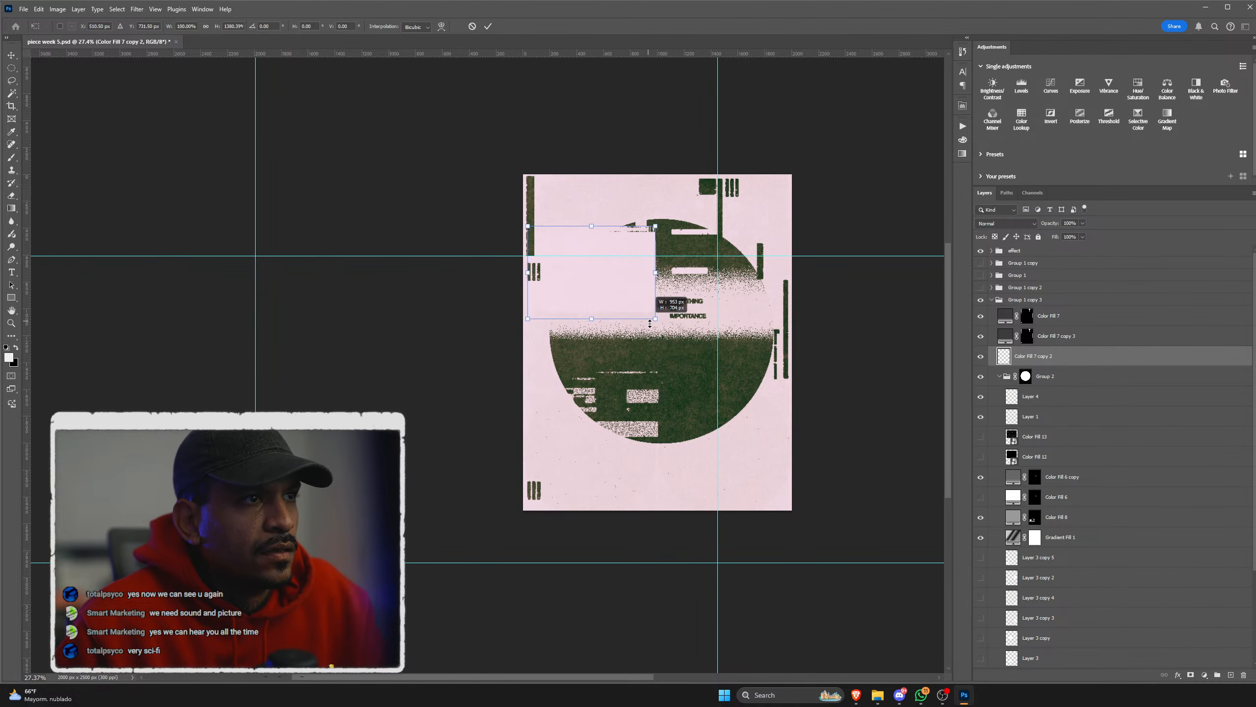
key("Return")
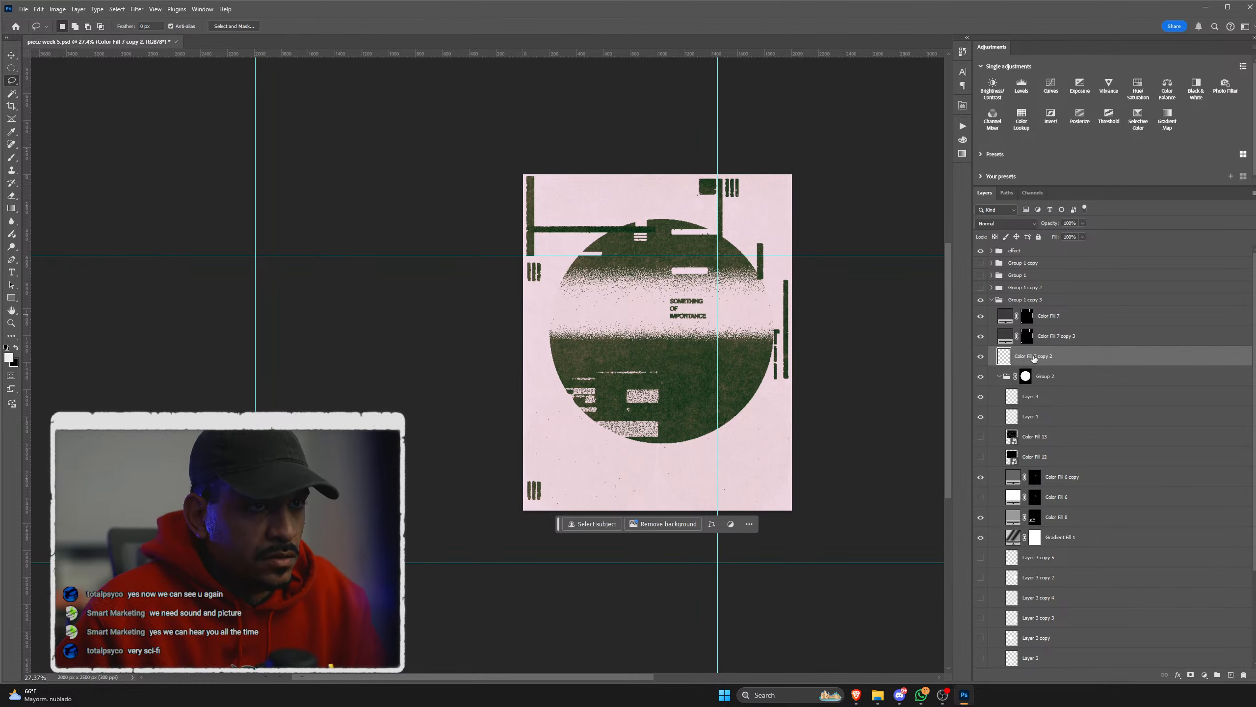
key("ctrl+t")
left_click_drag(635, 217, 711, 503)
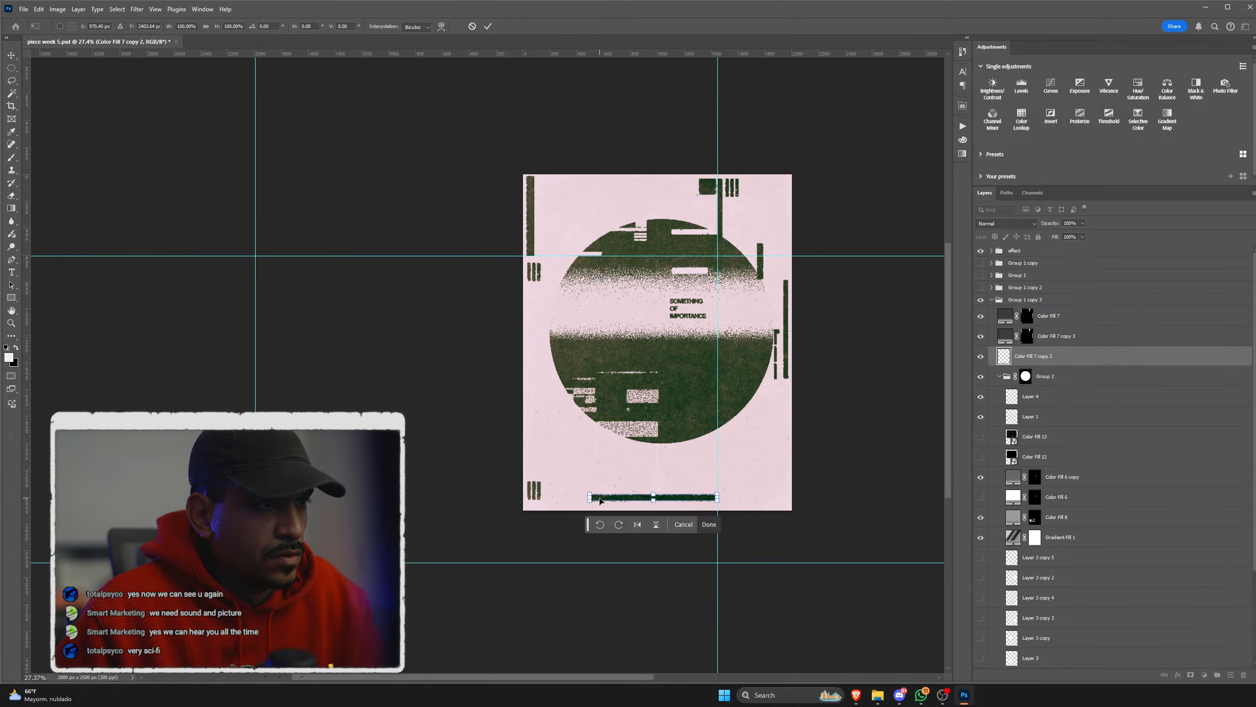
key("Return")
Step: Show Group 1 copy 2 and add a vertical guide at the left edge of its middle column of grid squares
left_click(981, 288)
left_click(982, 287)
left_click(983, 276)
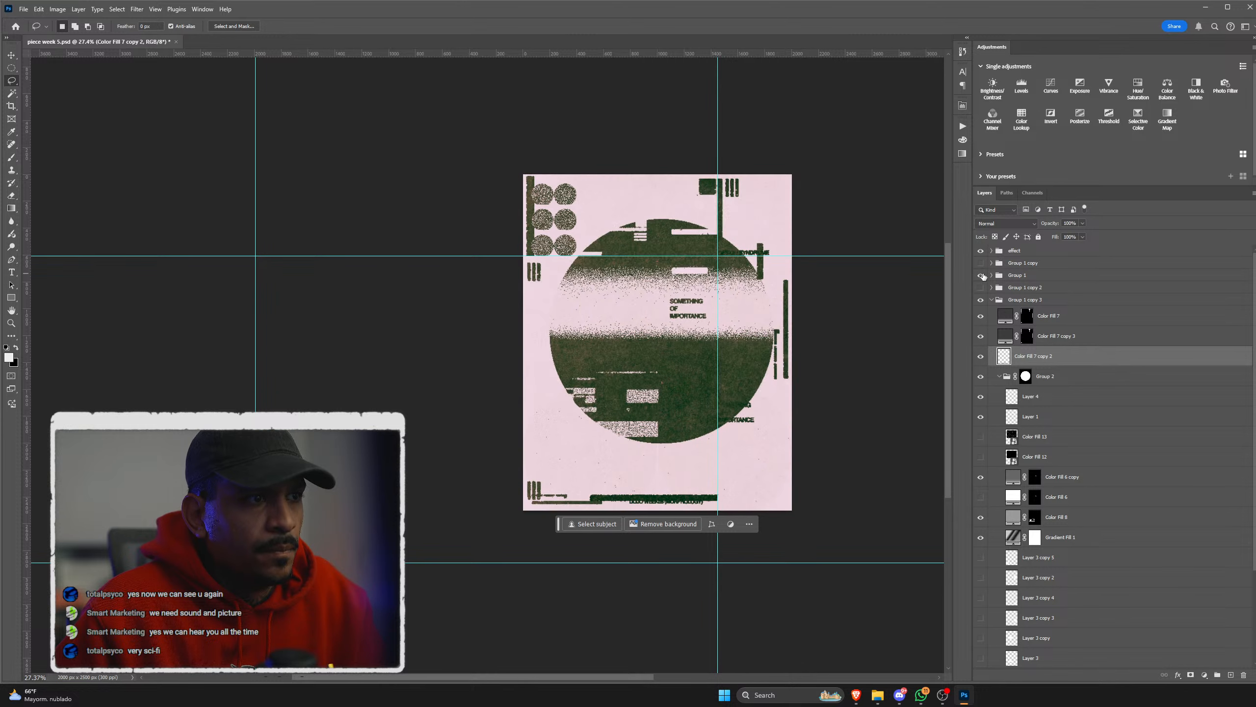
left_click(982, 276)
left_click(982, 288)
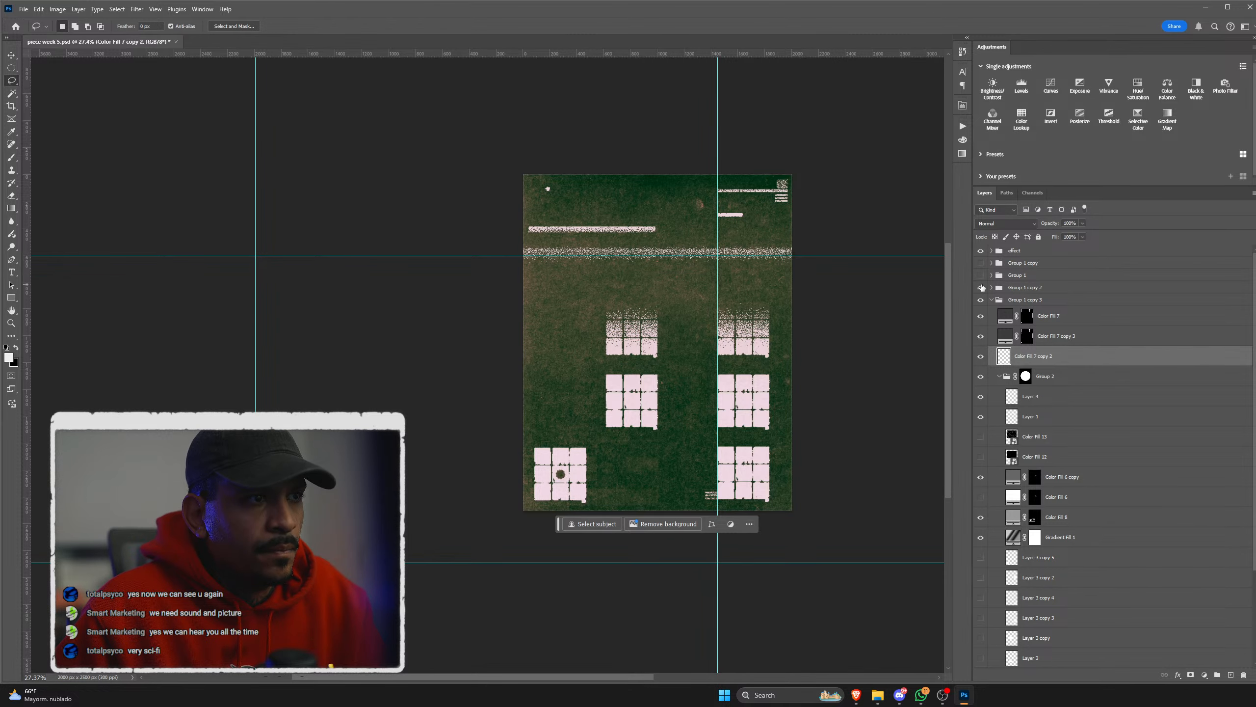
left_click_drag(26, 218, 606, 306)
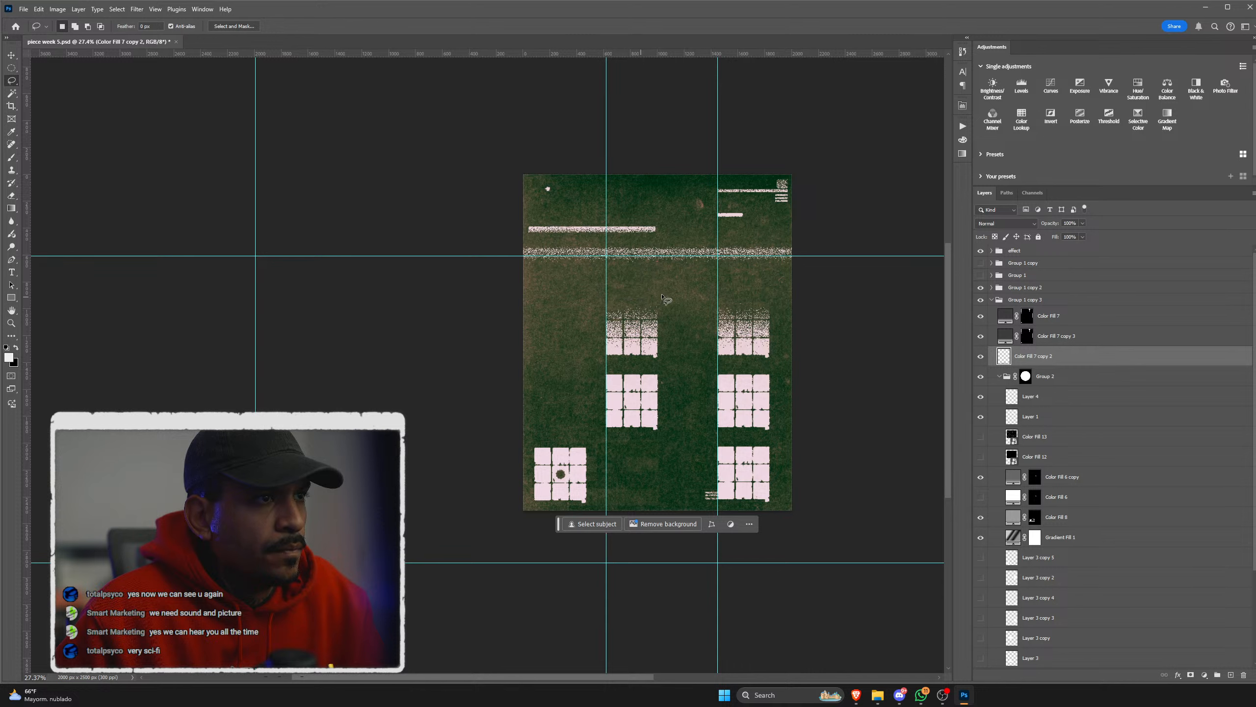
Step: Compare the poster variations by toggling the visibility of the Group 1 groups, leaving only Group 1 copy 3 shown
left_click(982, 263)
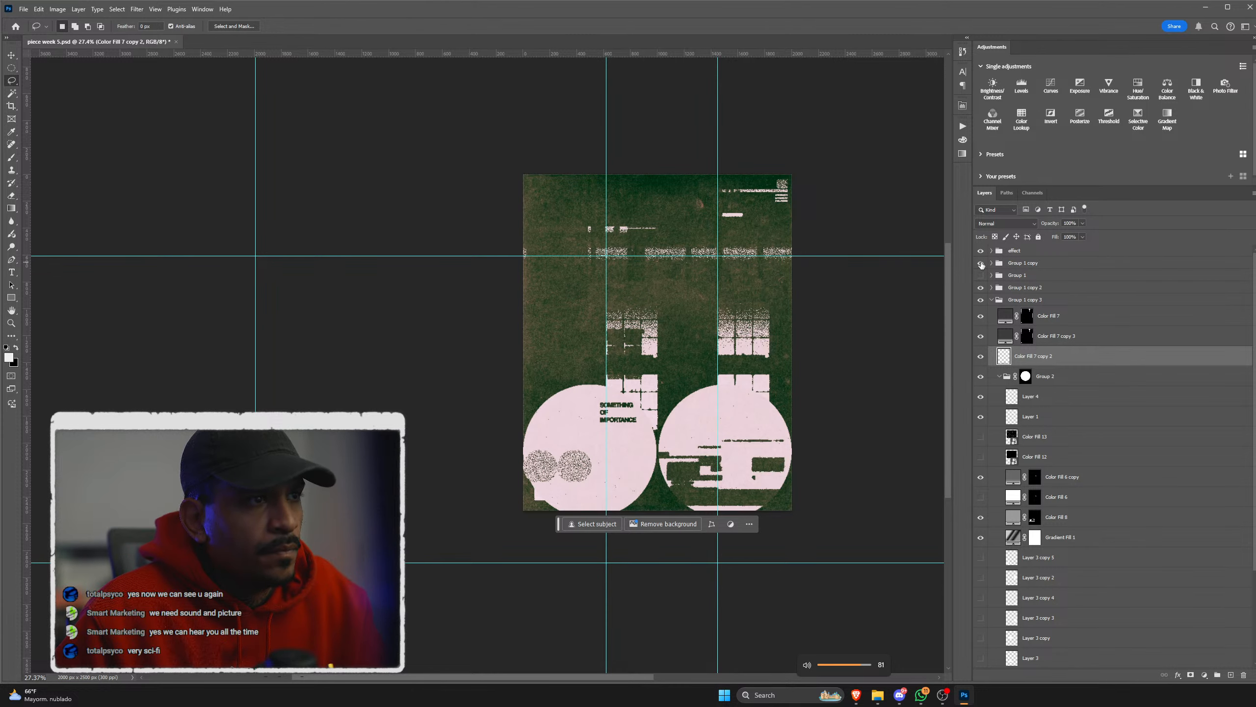
left_click(981, 263)
left_click(981, 263)
left_click(981, 263)
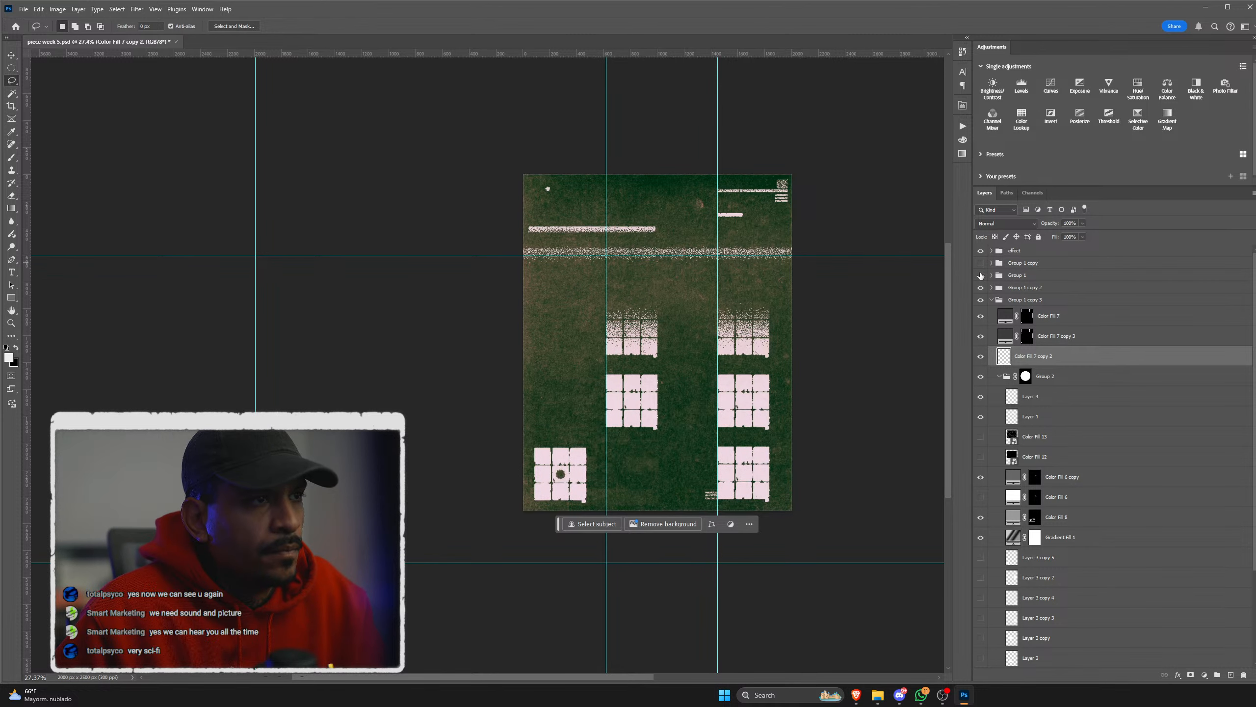
left_click(980, 276)
left_click(980, 276)
left_click(980, 276)
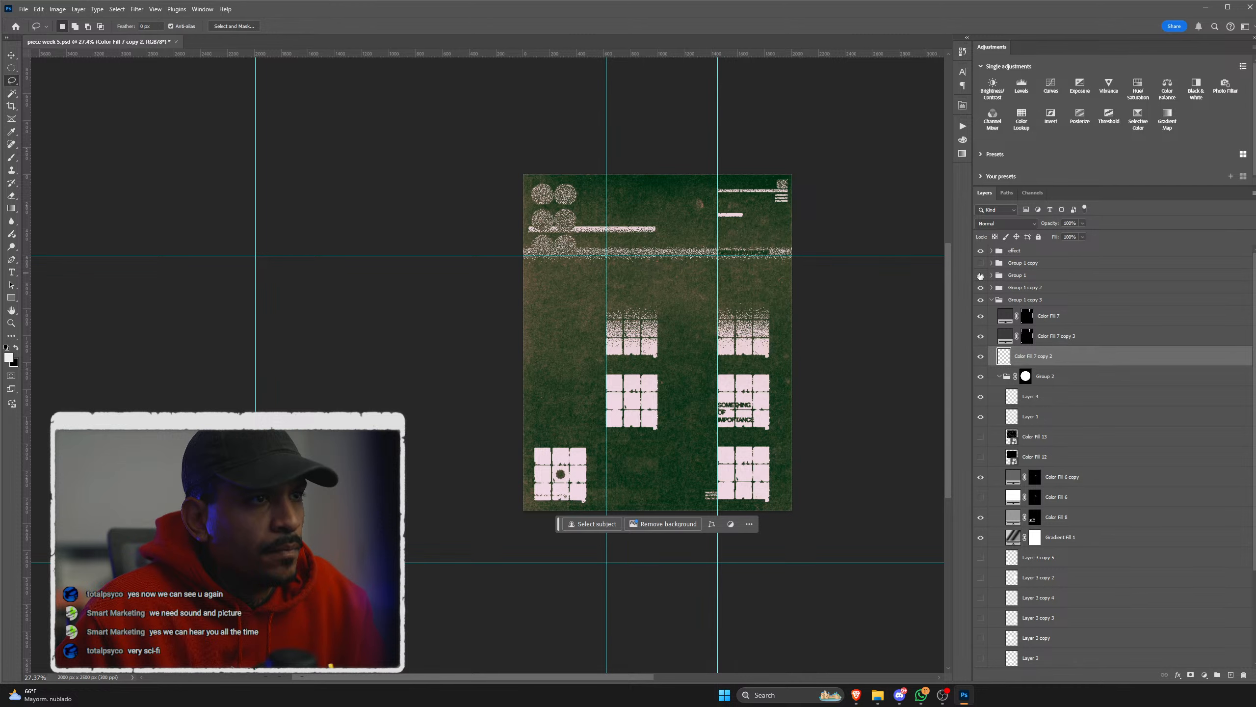
left_click(981, 289)
left_click(982, 289)
left_click(982, 289)
left_click(981, 302)
left_click_drag(982, 305, 981, 289)
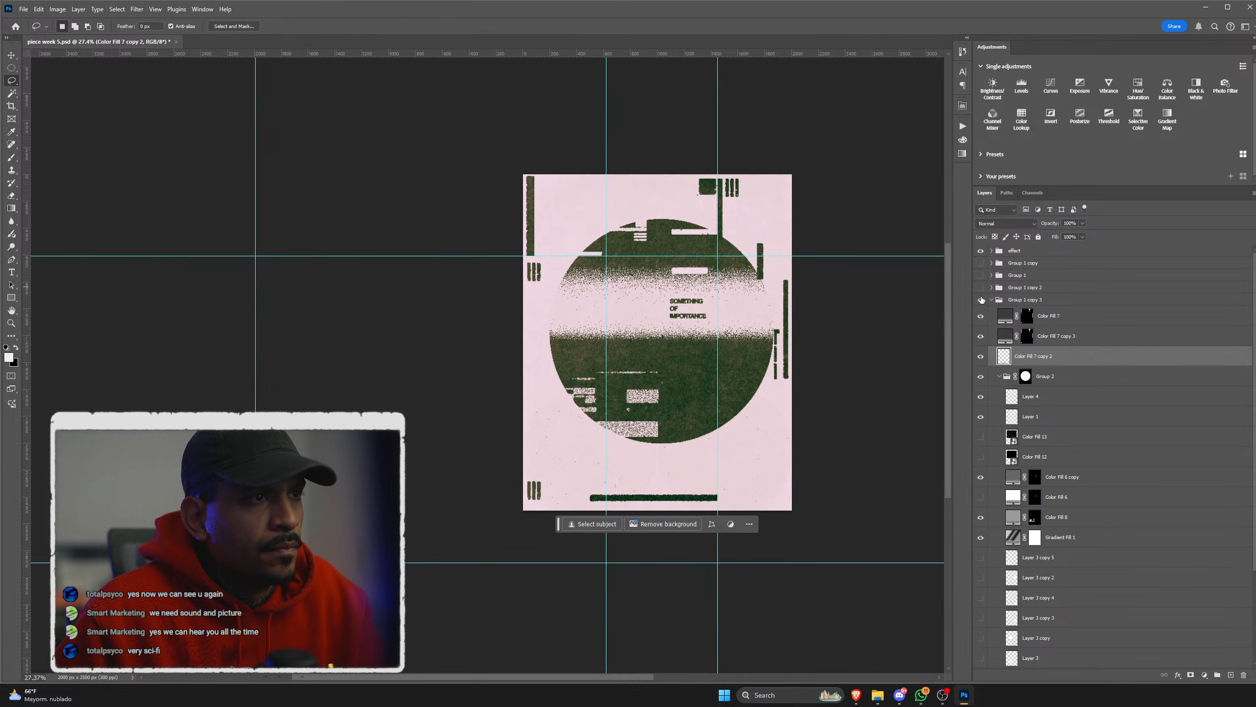
left_click(982, 302)
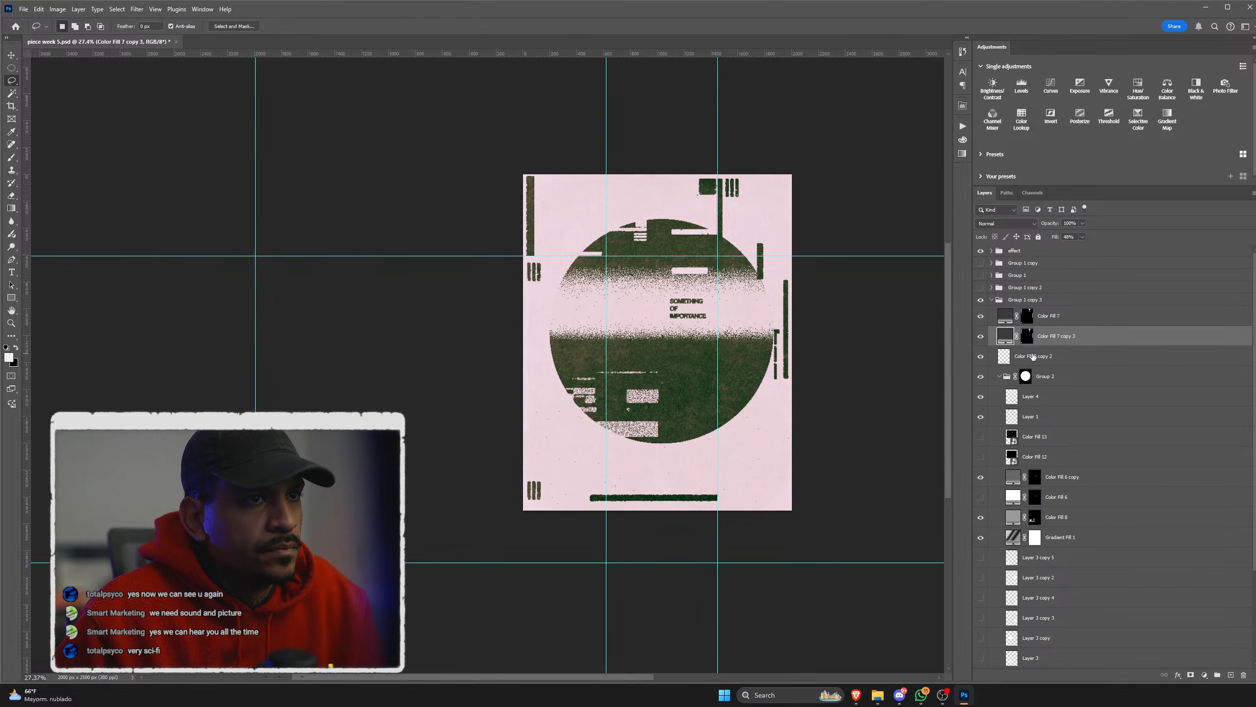
Step: Shorten the dark bottom bar to span between the two vertical guides and reduce its height to about 34 px
key("ctrl+t")
left_click_drag(593, 499, 611, 499)
left_click(849, 449)
scroll(687, 514, "up", 6)
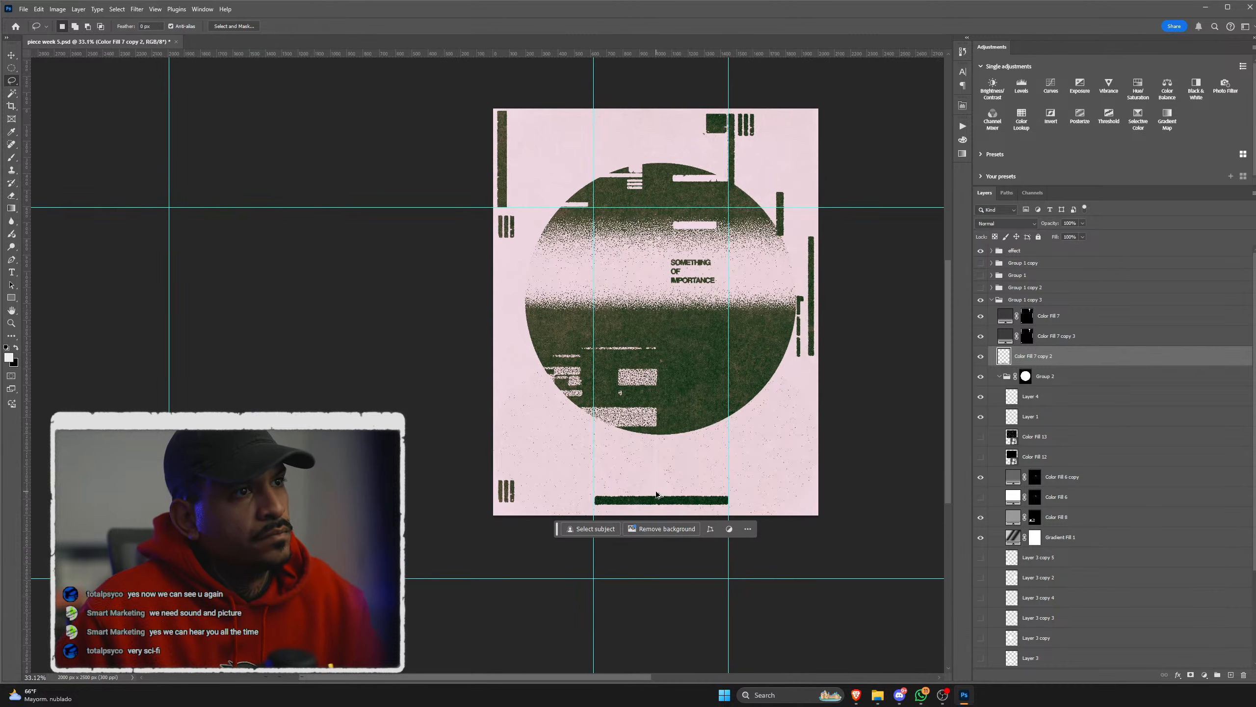
key("ctrl+t")
key("Return")
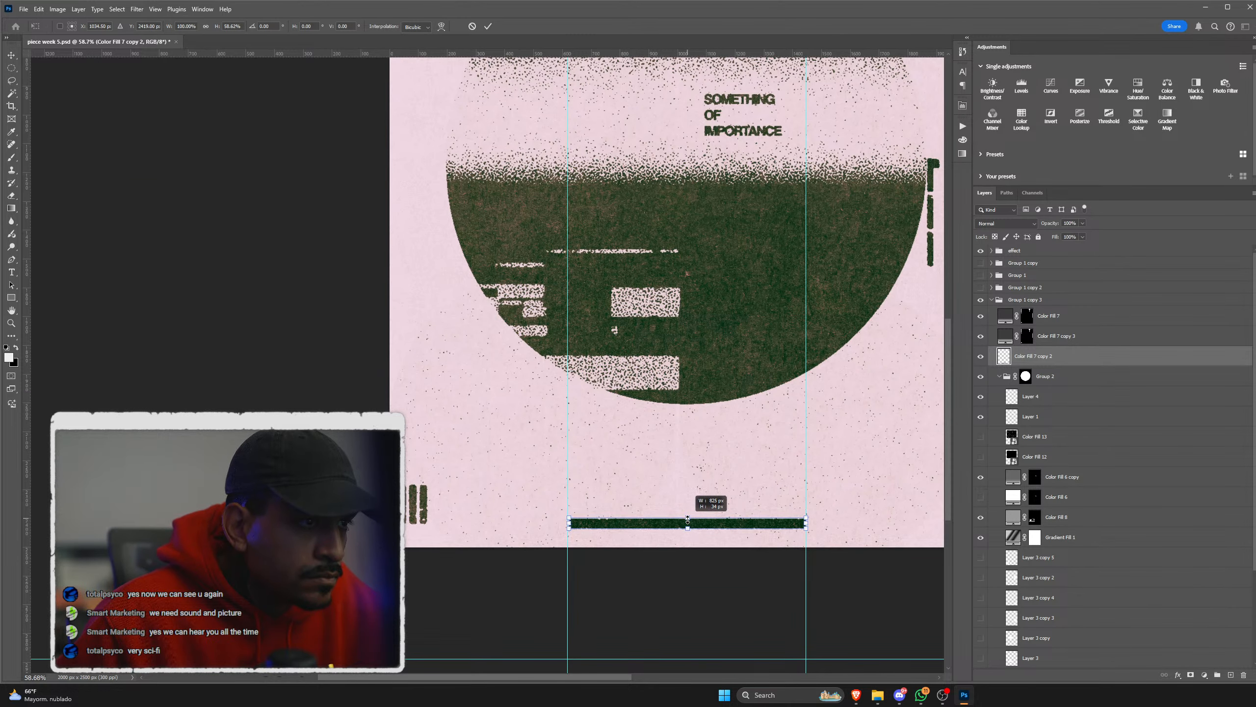
scroll(686, 515, "down", 6)
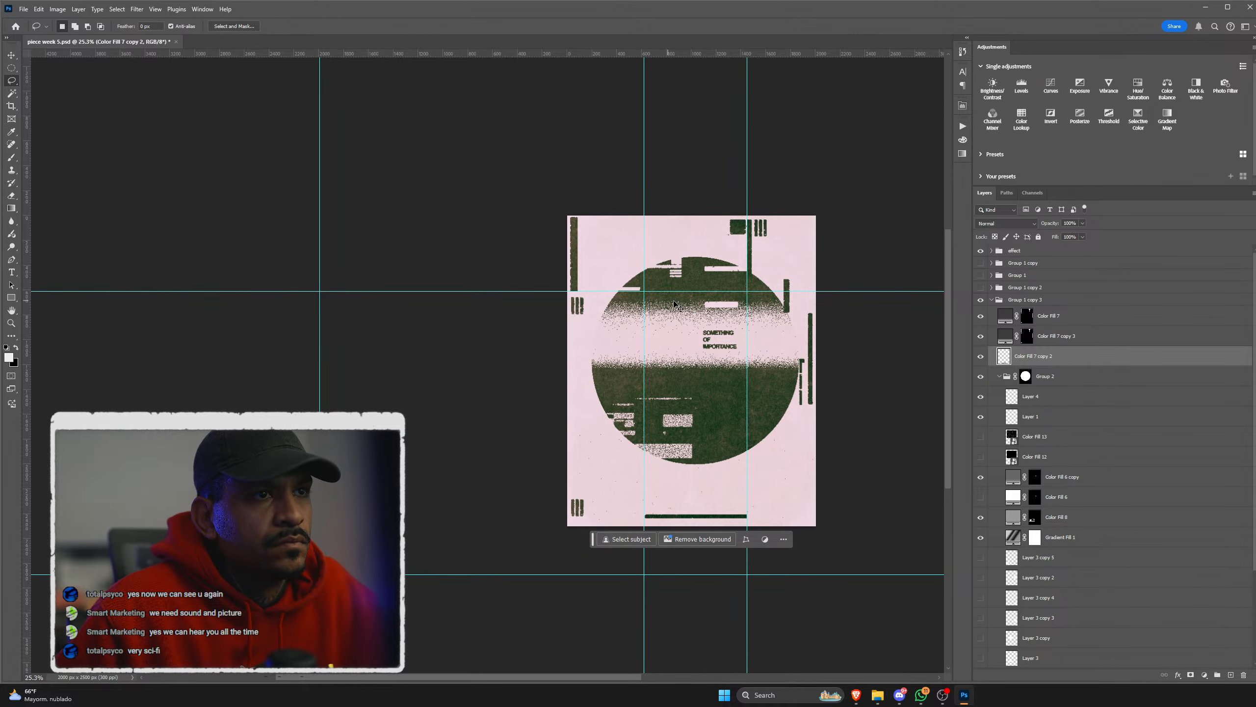
left_click_drag(643, 305, 26, 316)
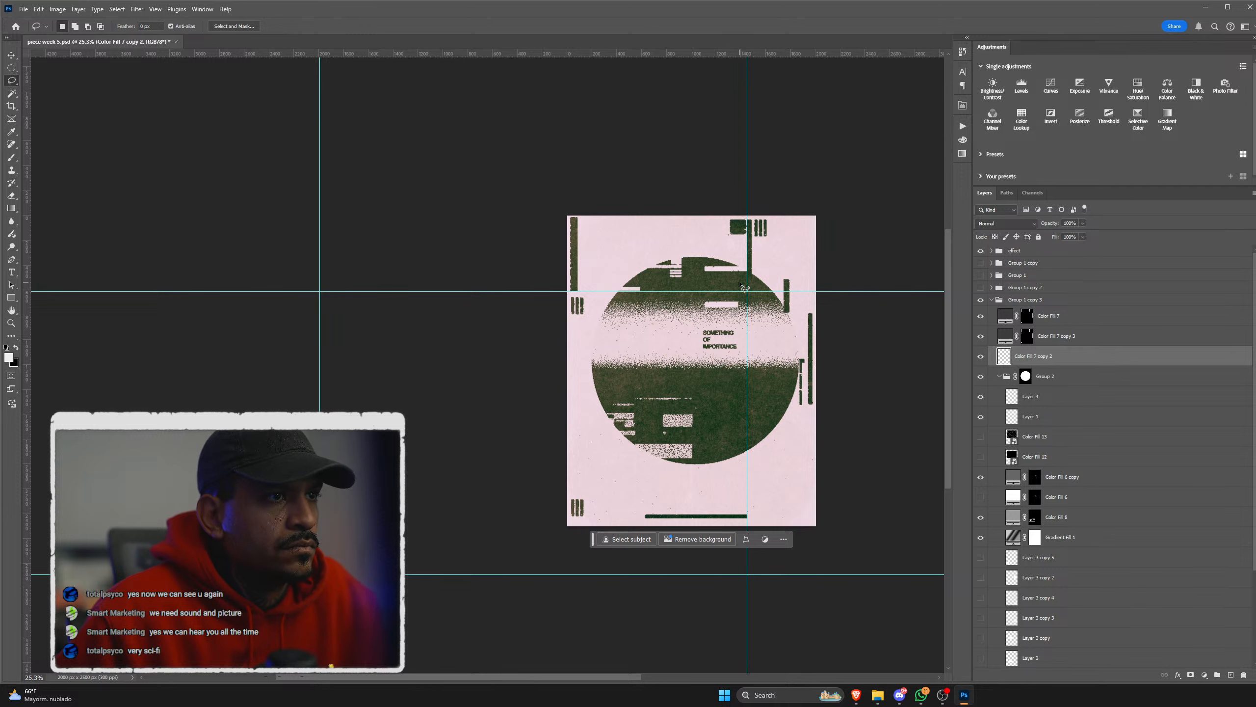
left_click_drag(746, 283, 26, 292)
key("ctrl+z")
key("ctrl+z")
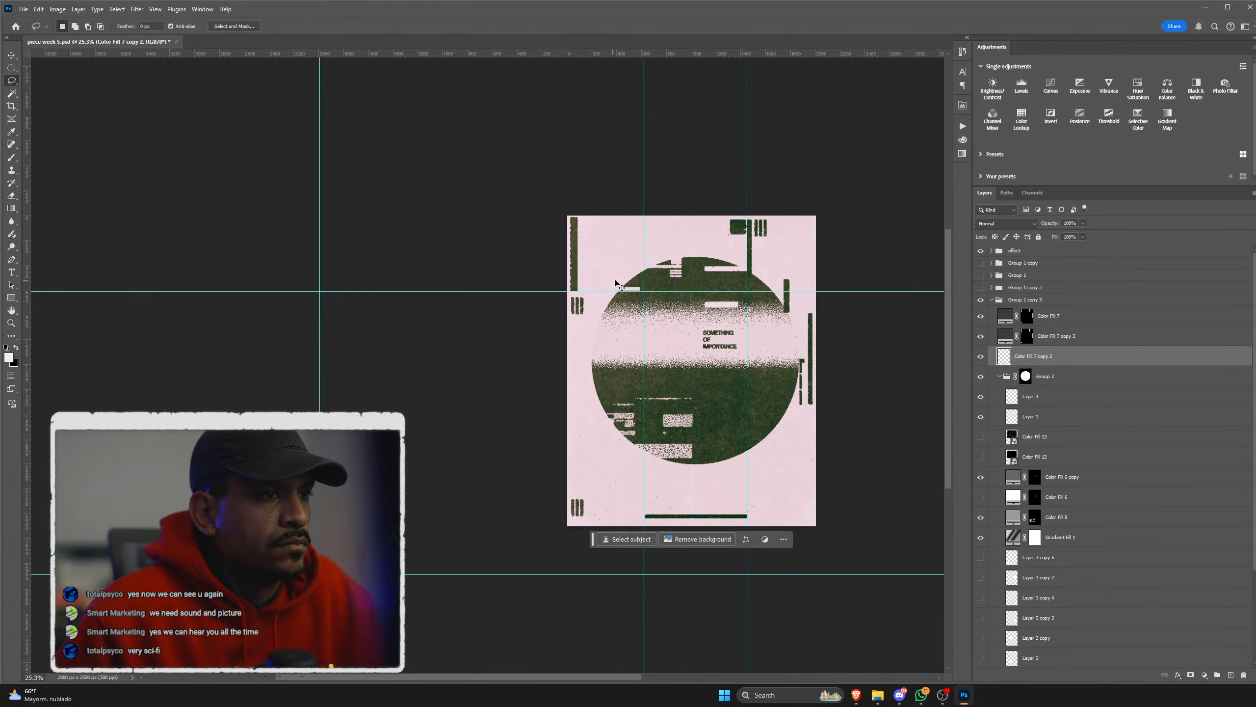
Step: Hide the guides and export the poster for web to the Desktop as the JPEG piece-week-5343.jpg
key("ctrl+;")
scroll(702, 310, "up", 1)
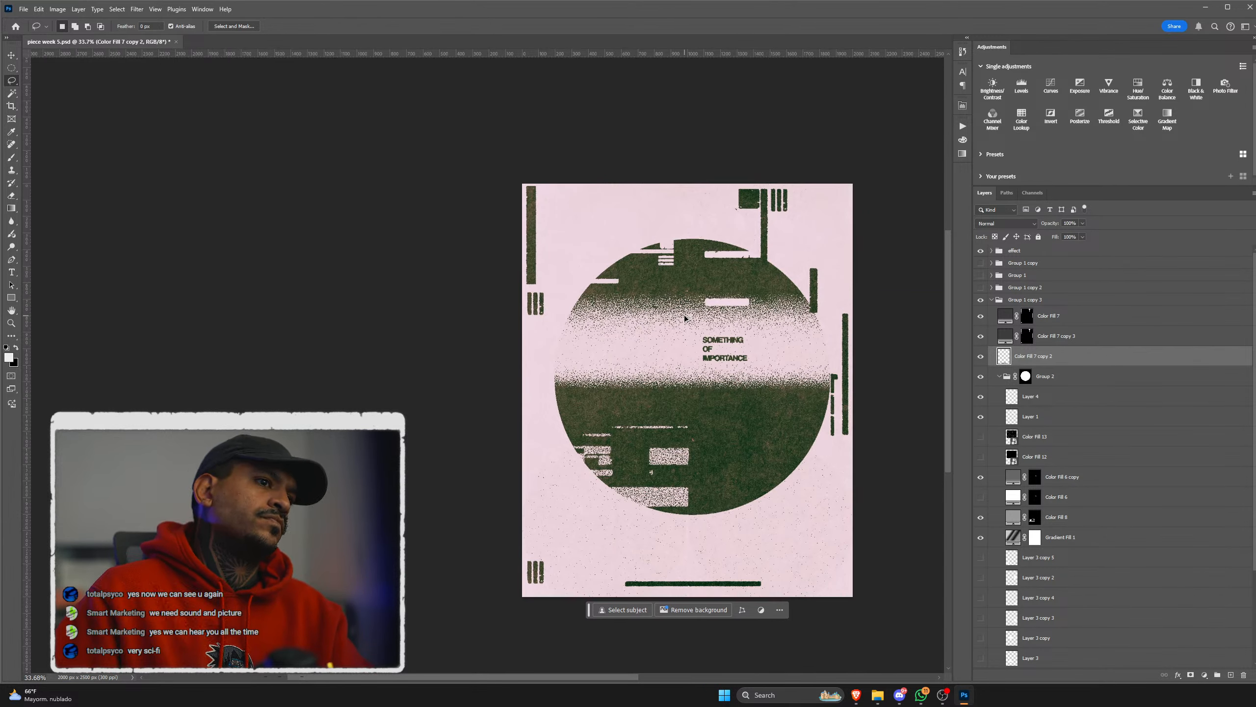
key("ctrl+alt+shift+s")
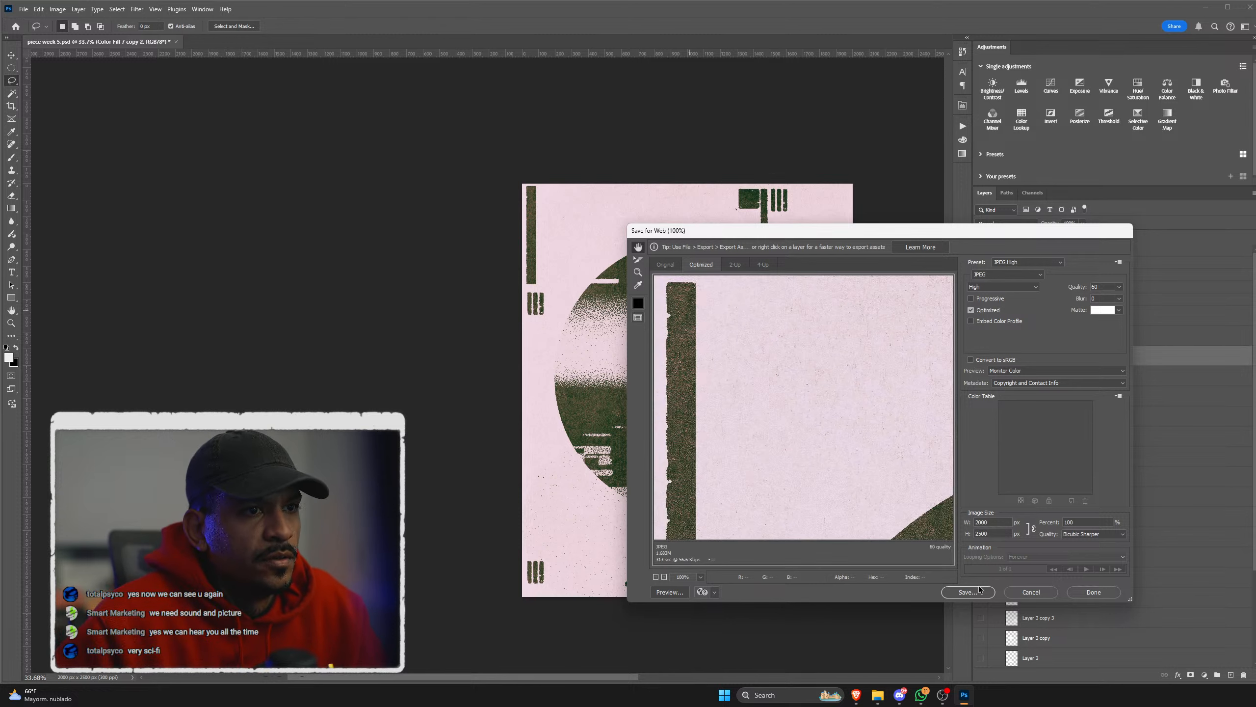
left_click(976, 593)
left_click(815, 308)
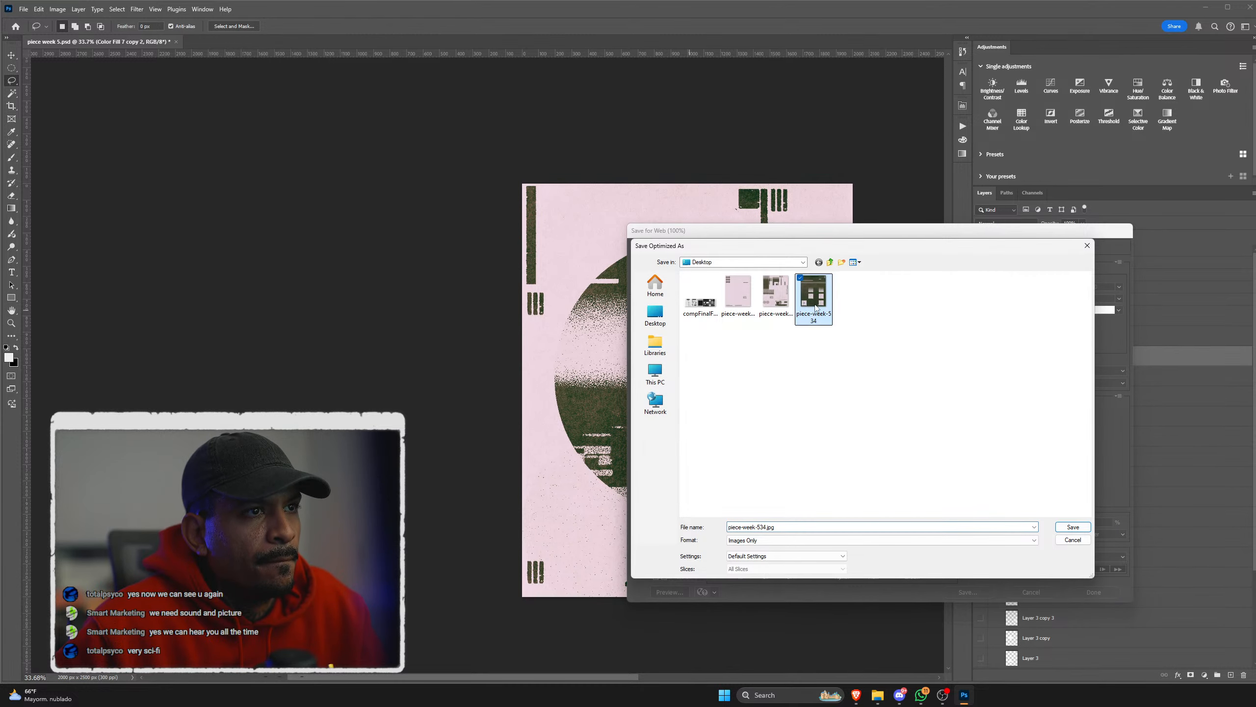
left_click(768, 527)
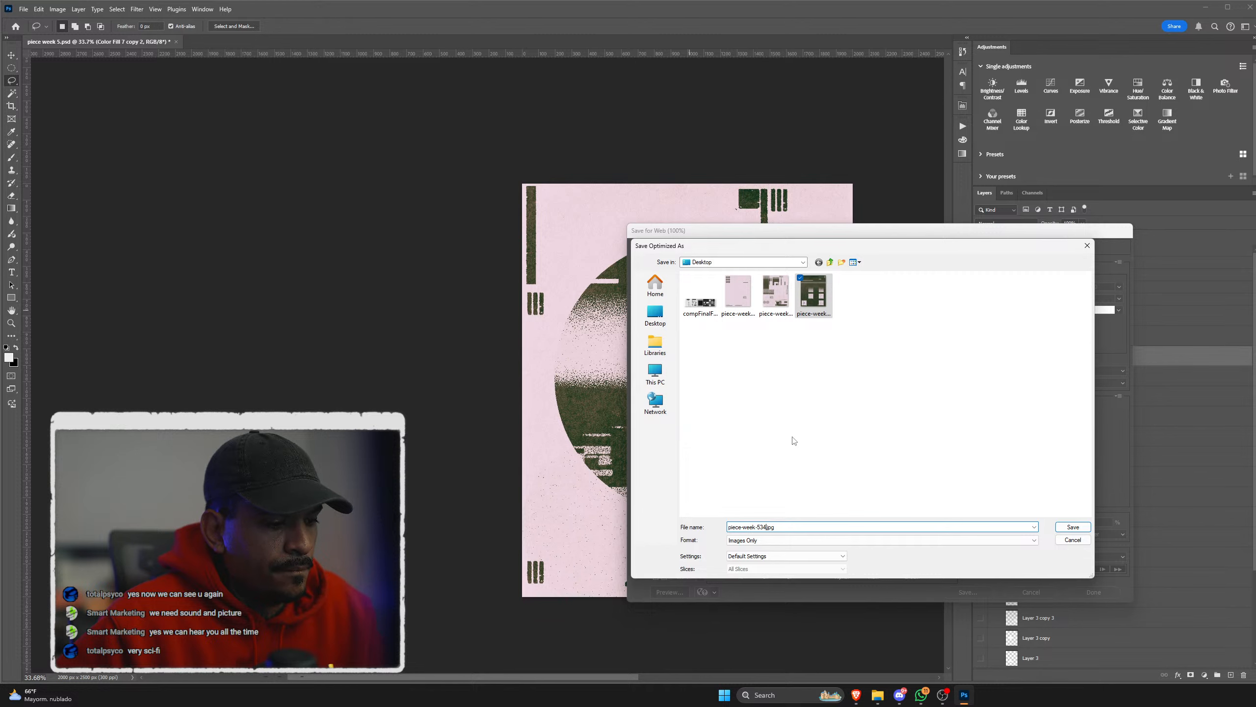
type("3")
key("Return")
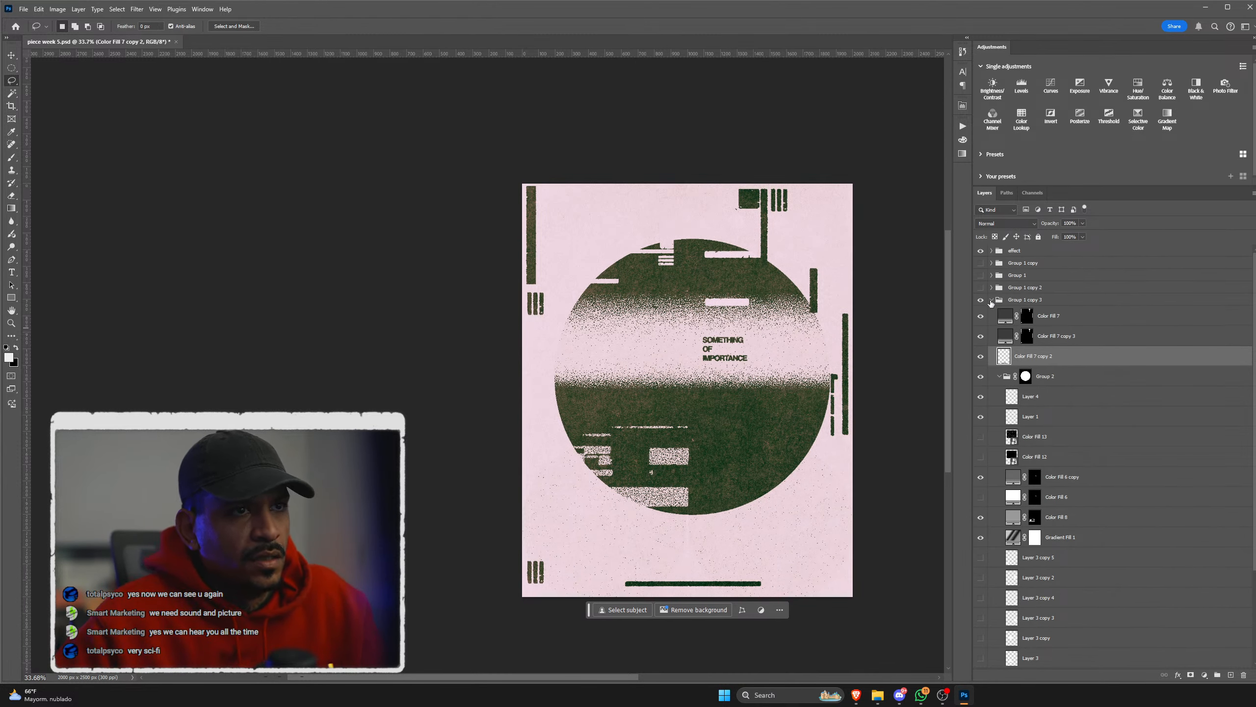
Step: Collapse and hide Group 1 copy 3, and show only the Group 1 copy variation
left_click(991, 301)
left_click(980, 300)
left_click(981, 275)
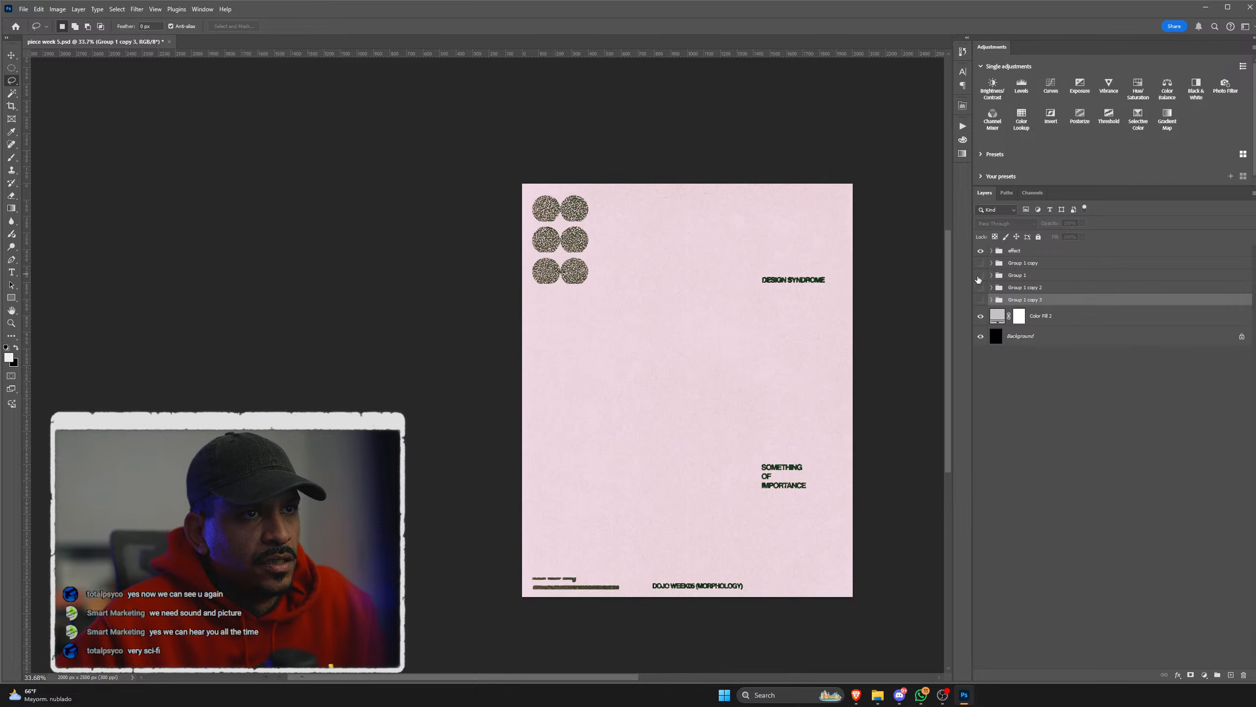
left_click(980, 276)
left_click(981, 263)
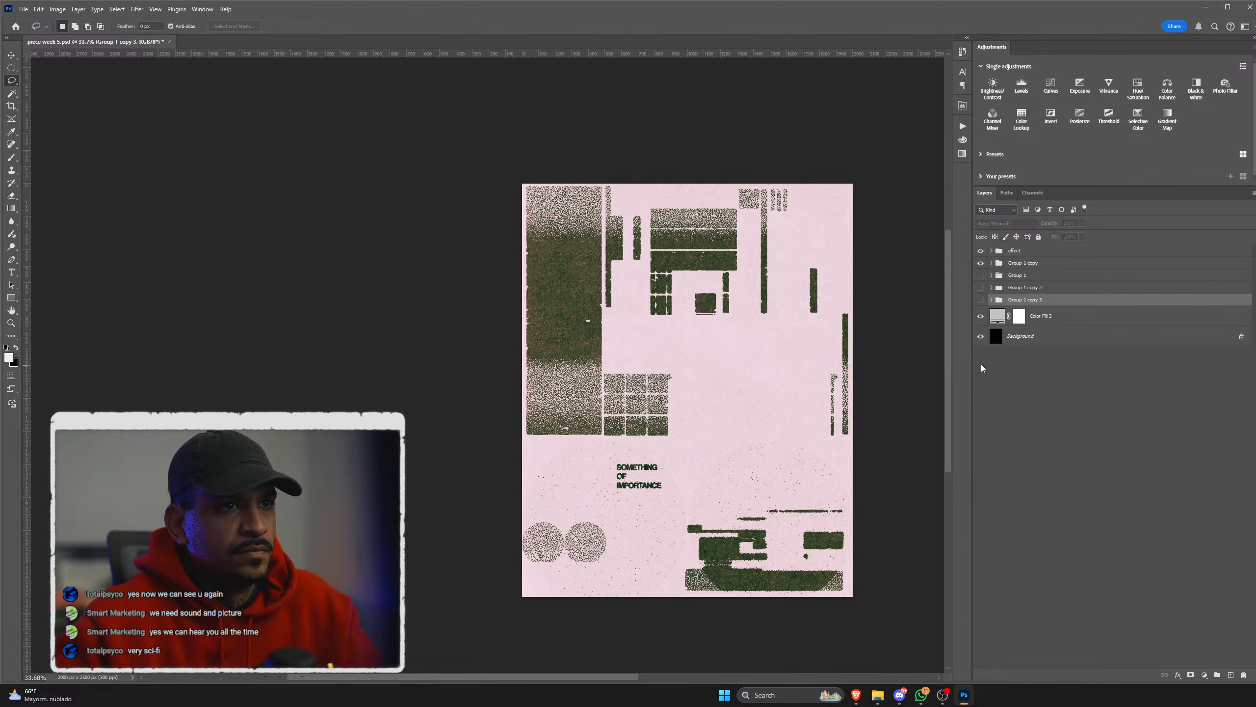
scroll(621, 470, "up", 2)
scroll(622, 470, "up", 2)
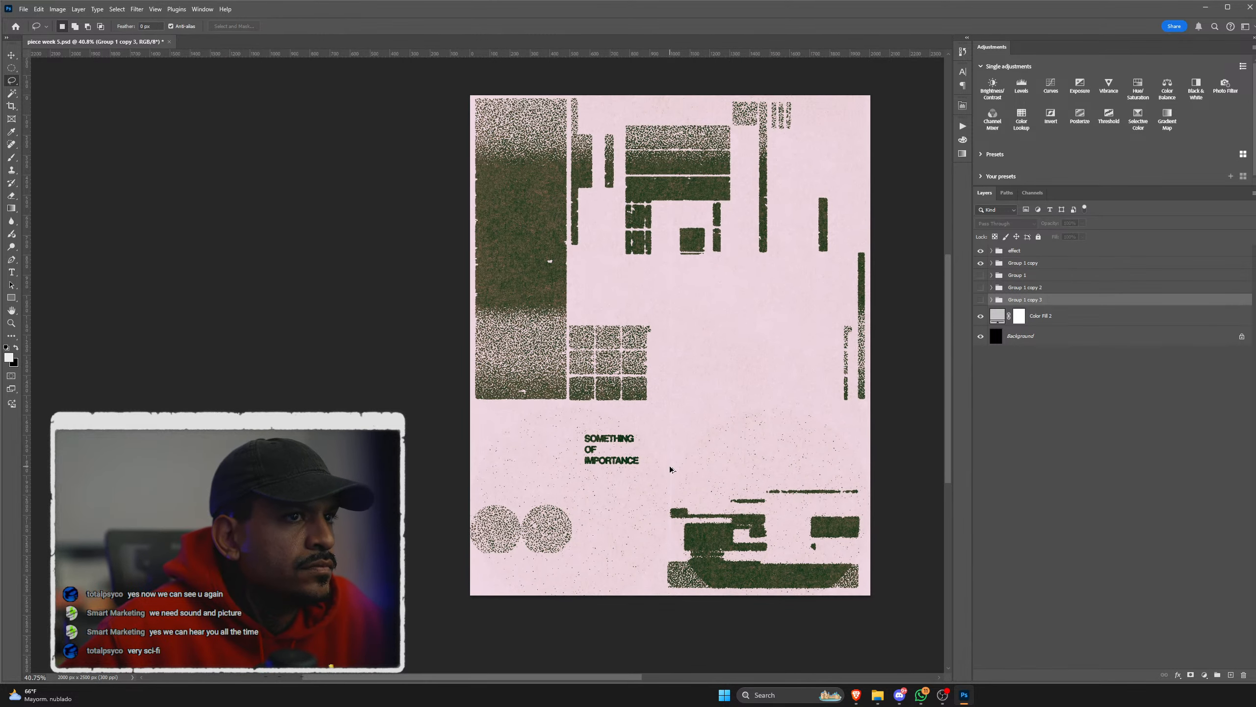
left_click(982, 300)
left_click(981, 300)
left_click(988, 289)
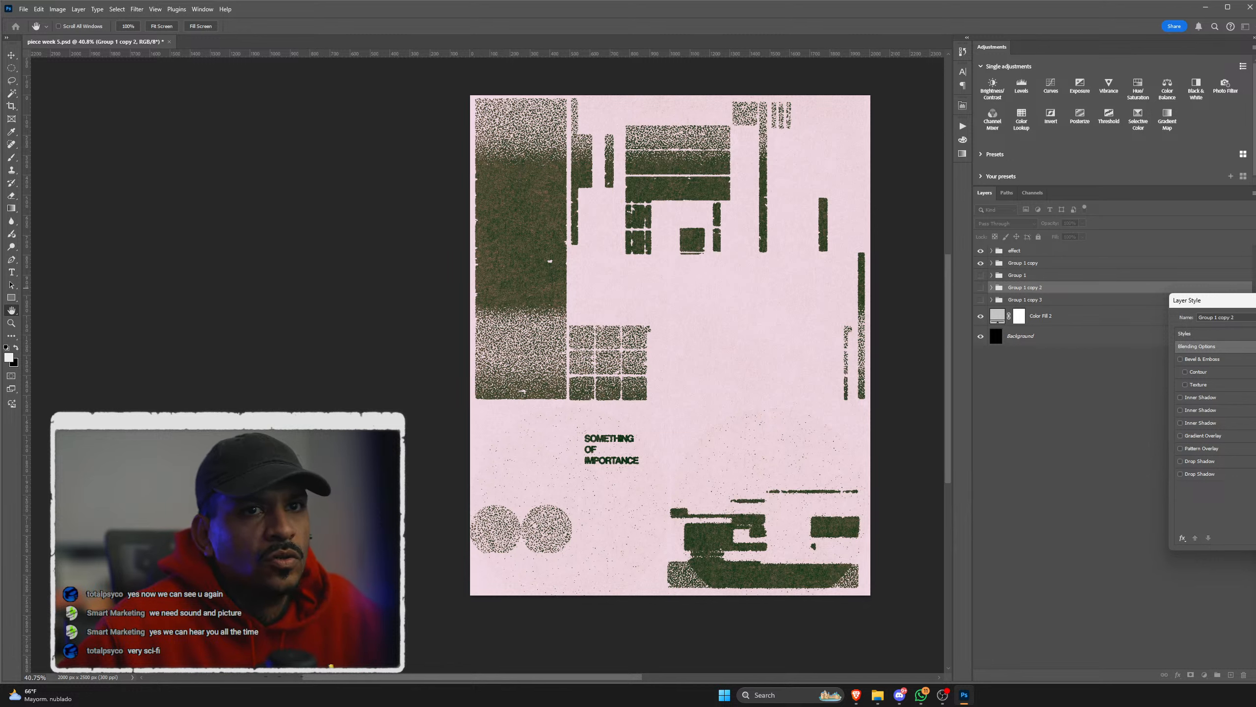
key("Escape")
Step: Duplicate the Group 1 copy variation above the original, keeping the original hidden and showing only the duplicate
left_click(980, 262)
left_click(1024, 265)
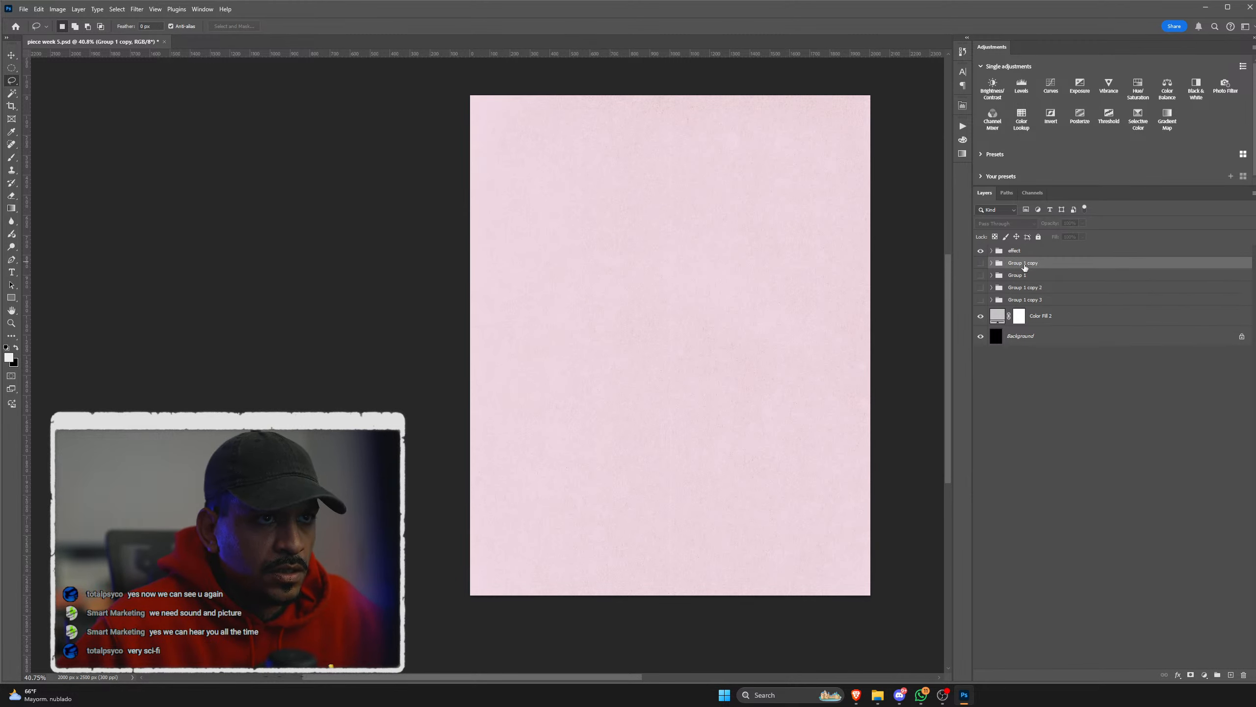
left_click_drag(1024, 267, 1030, 257)
left_click(981, 264)
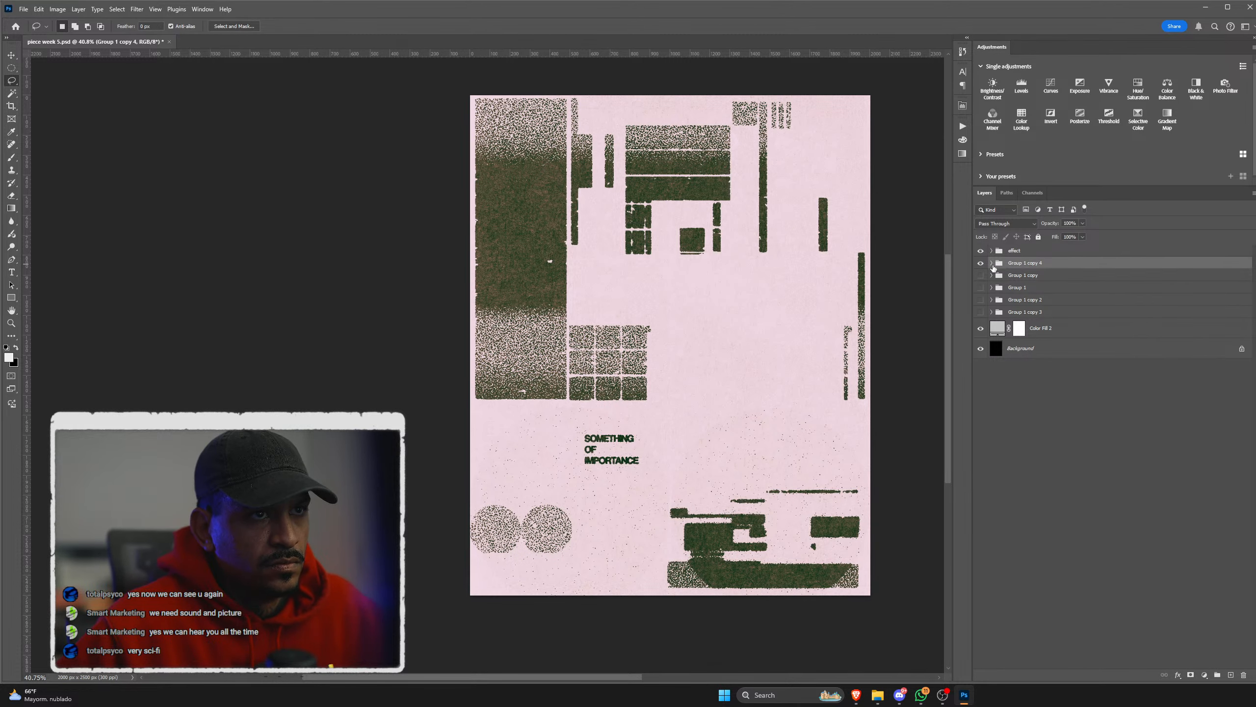
Step: Toggle the Color Fill 6 and Color Fill 8 layers inside Group 1 copy 4 to identify the shapes they hold
left_click(991, 263)
left_click(980, 299)
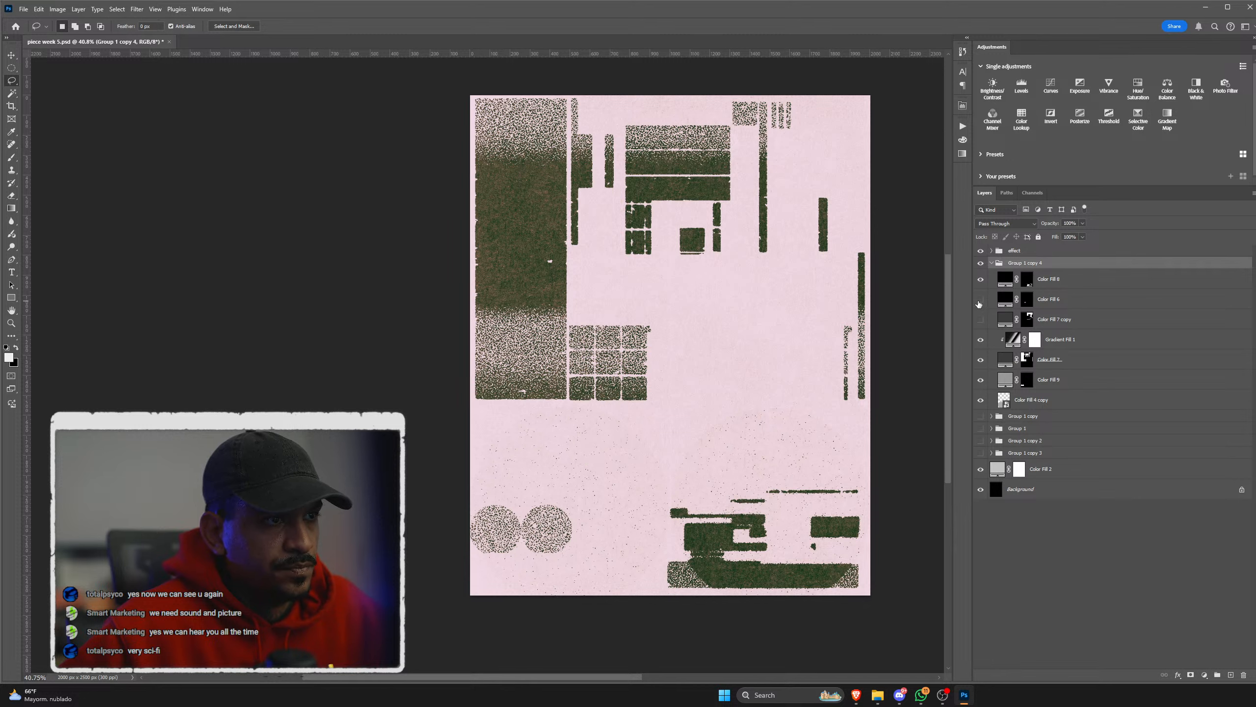
left_click(980, 299)
left_click(981, 279)
left_click(980, 280)
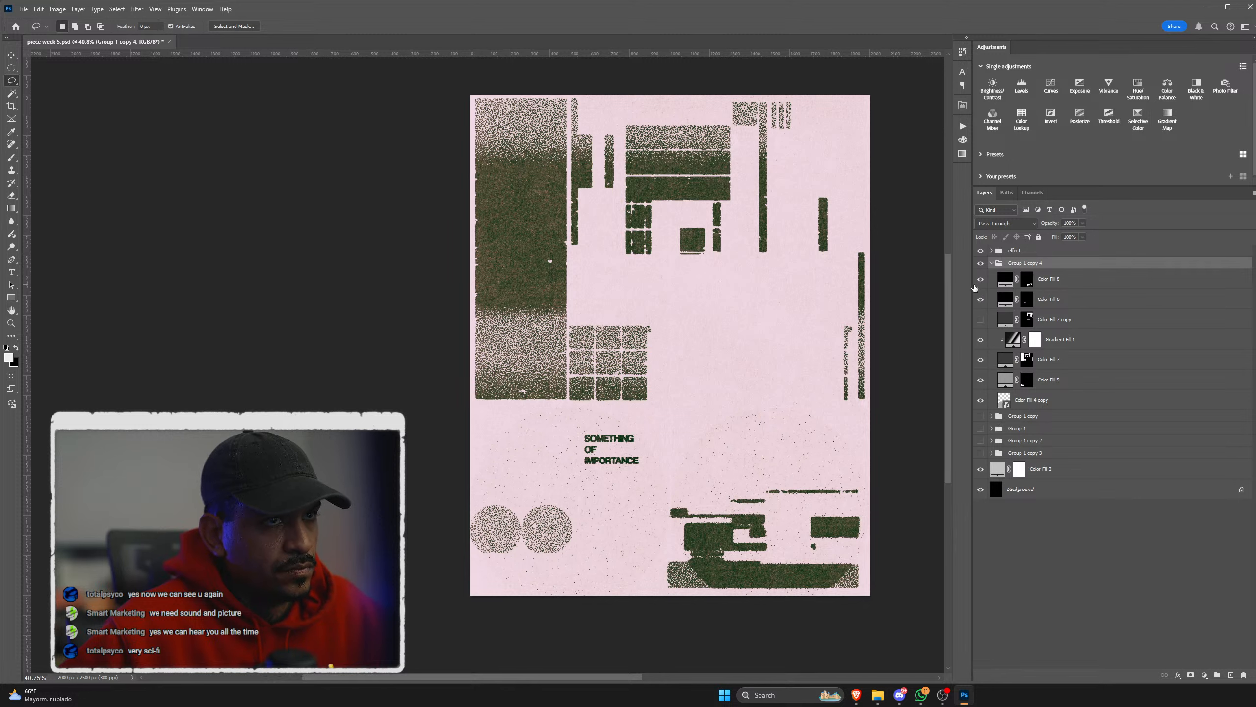
left_click(992, 263)
left_click(992, 263)
left_click(992, 262)
Step: Preview each hidden variation group beneath Group 1 copy 4 and leave Group 1 copy 3 combined with it
left_click(980, 275)
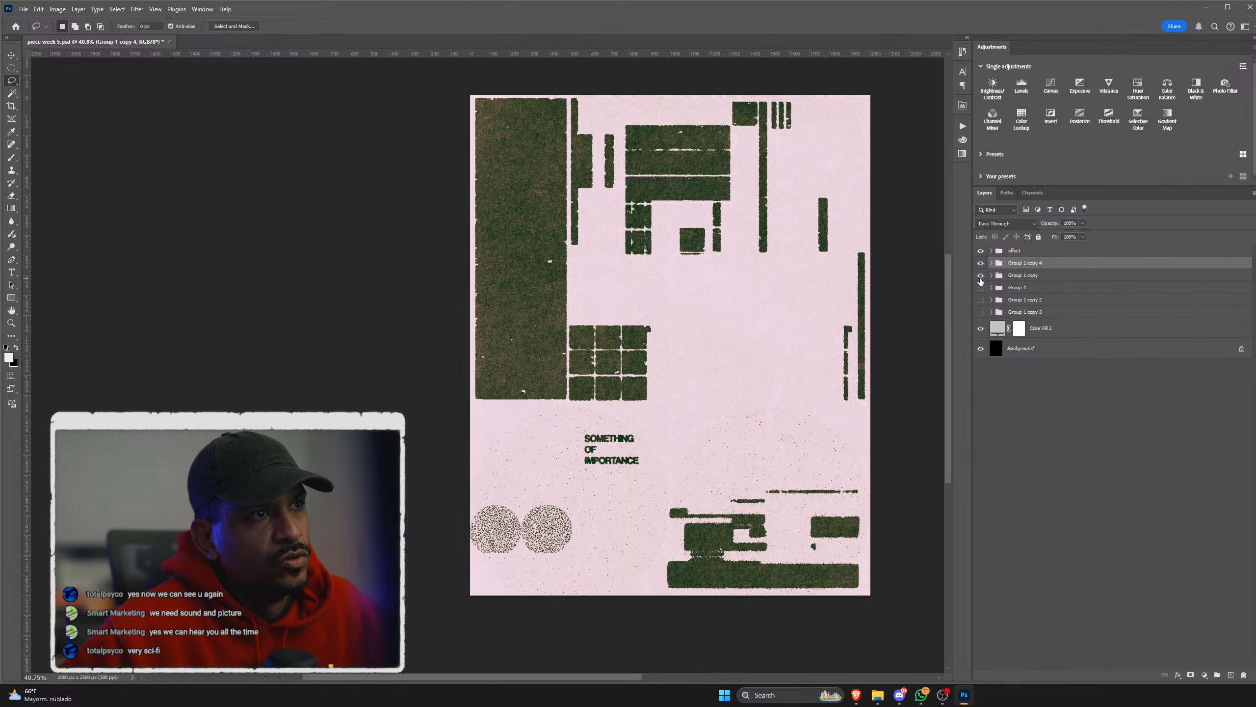
left_click(980, 276)
left_click(980, 287)
left_click(980, 288)
left_click(981, 300)
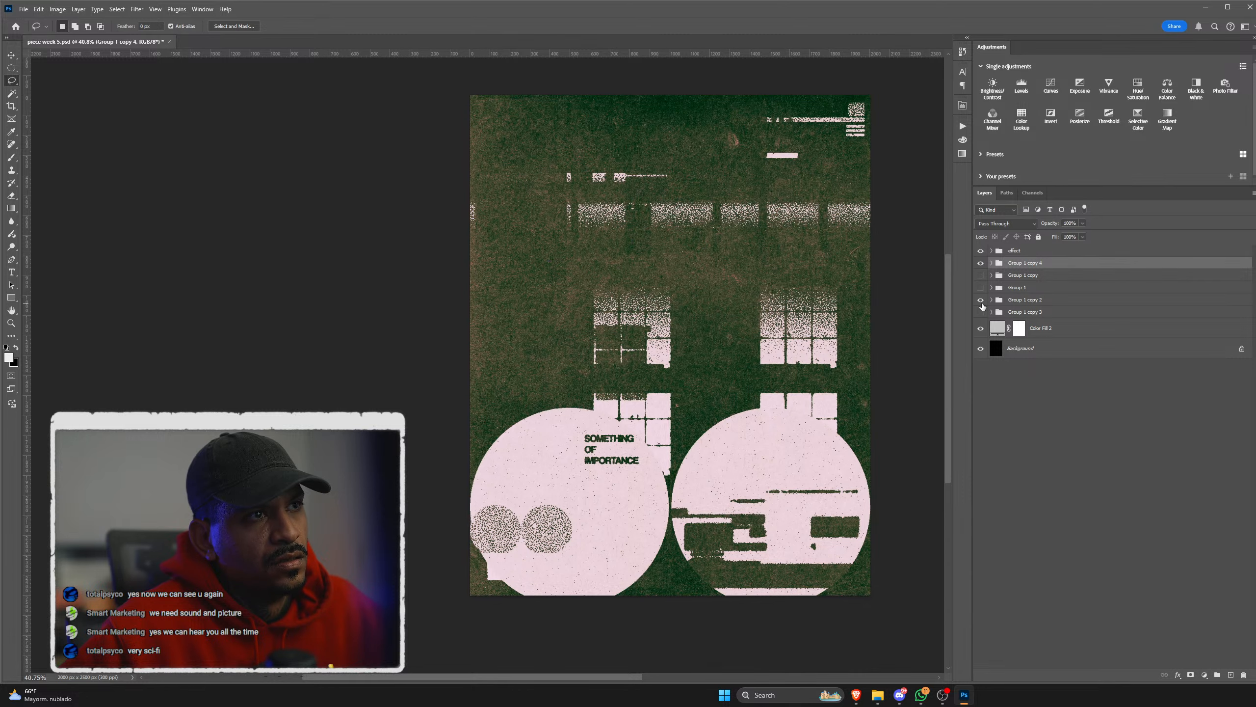
left_click(981, 300)
left_click(980, 311)
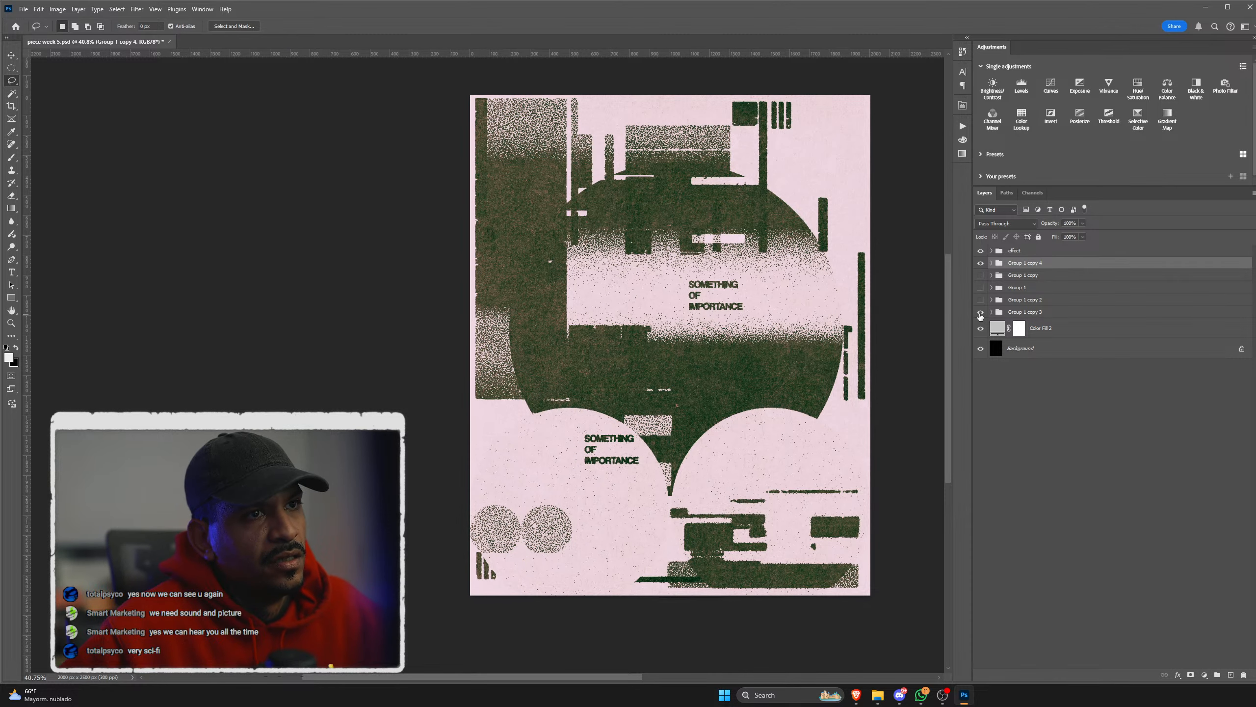
Step: Expand all layer groups, and hide the Color Fill 6 title text in Group 1 copy 4
left_click(992, 312, "ctrl")
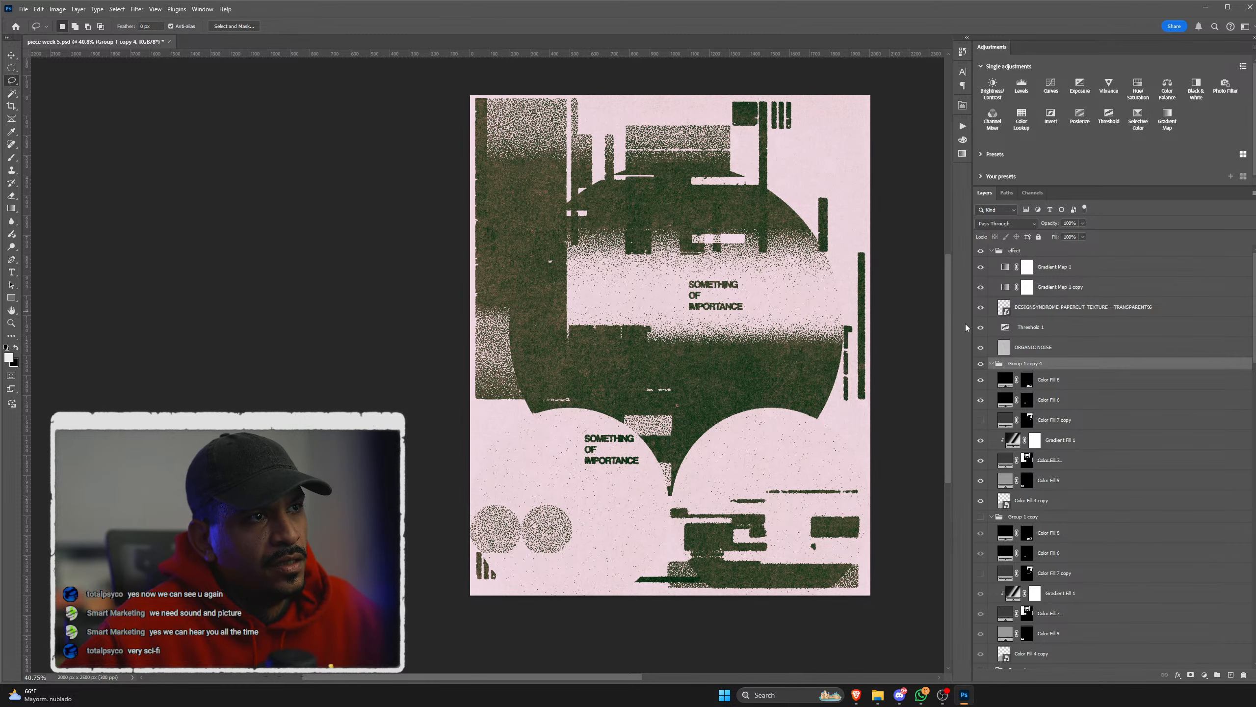
left_click(981, 400)
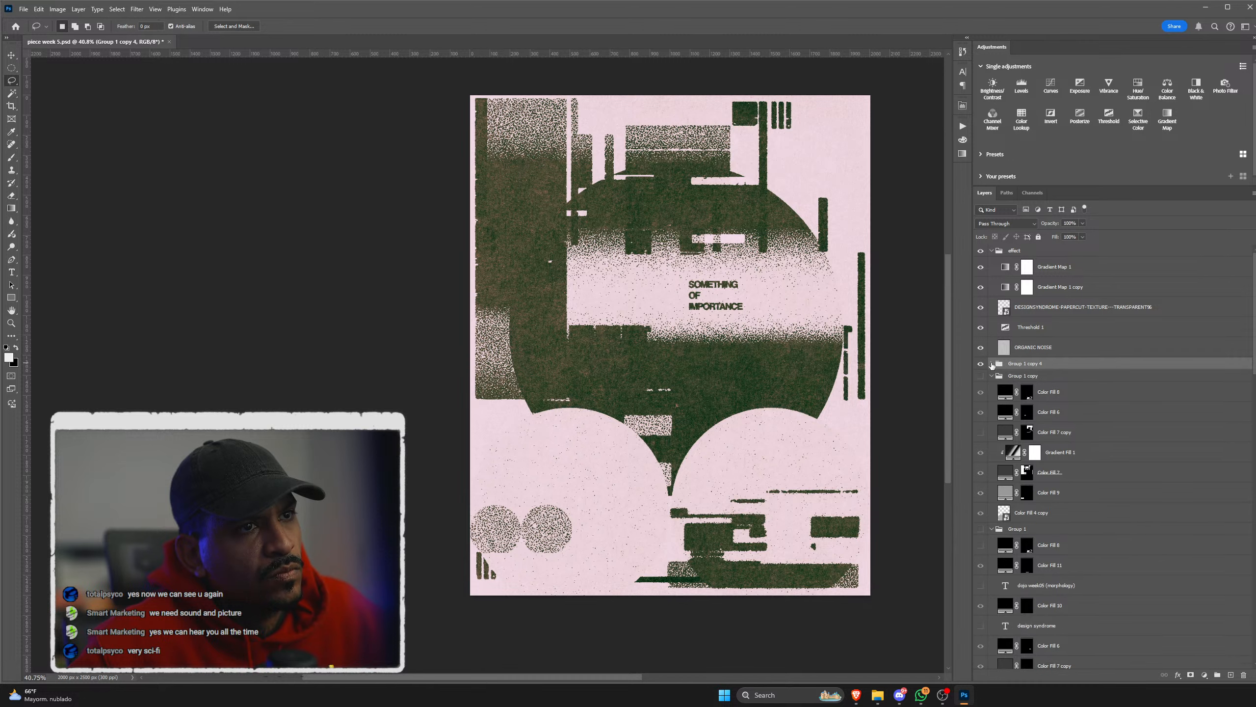
left_click(992, 363)
left_click(992, 363)
scroll(992, 366, "down", 1)
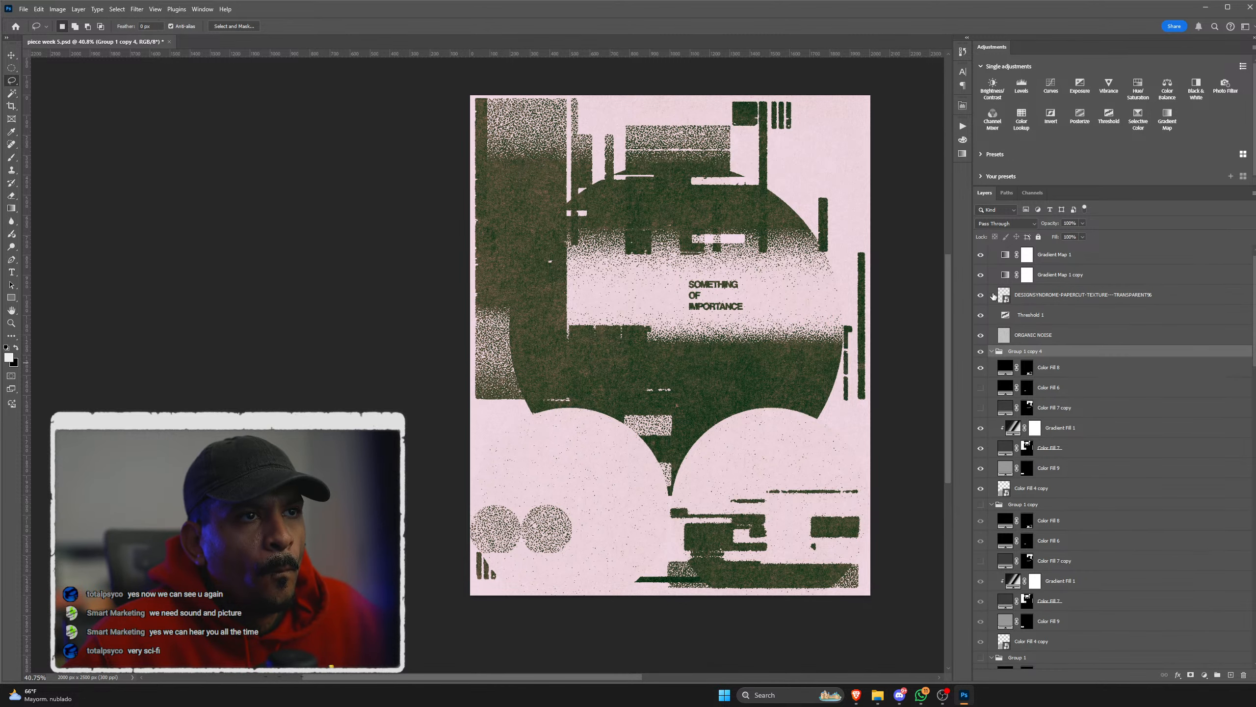
scroll(993, 296, "up", 1)
left_click(992, 252)
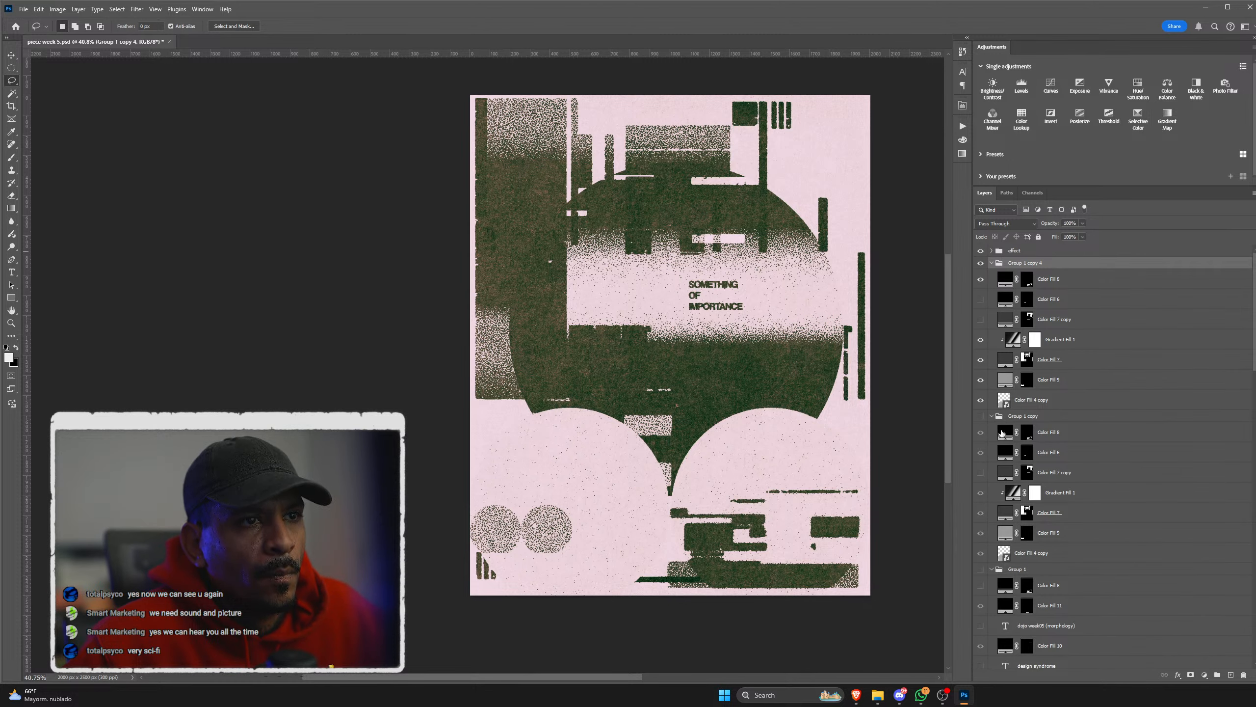
left_click(988, 417)
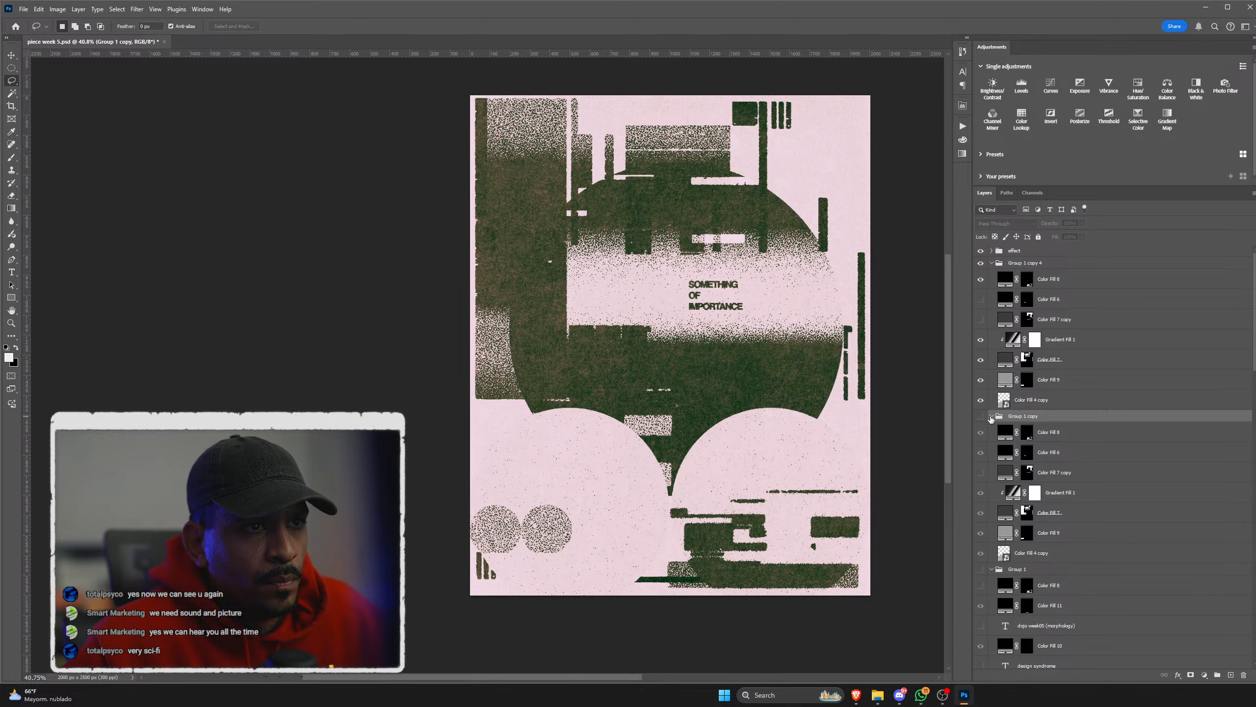
double_click(991, 418)
key("Escape")
Step: Try to move the circular mask of Group 2 inside Group 1 copy 3
scroll(1050, 522, "down", 8)
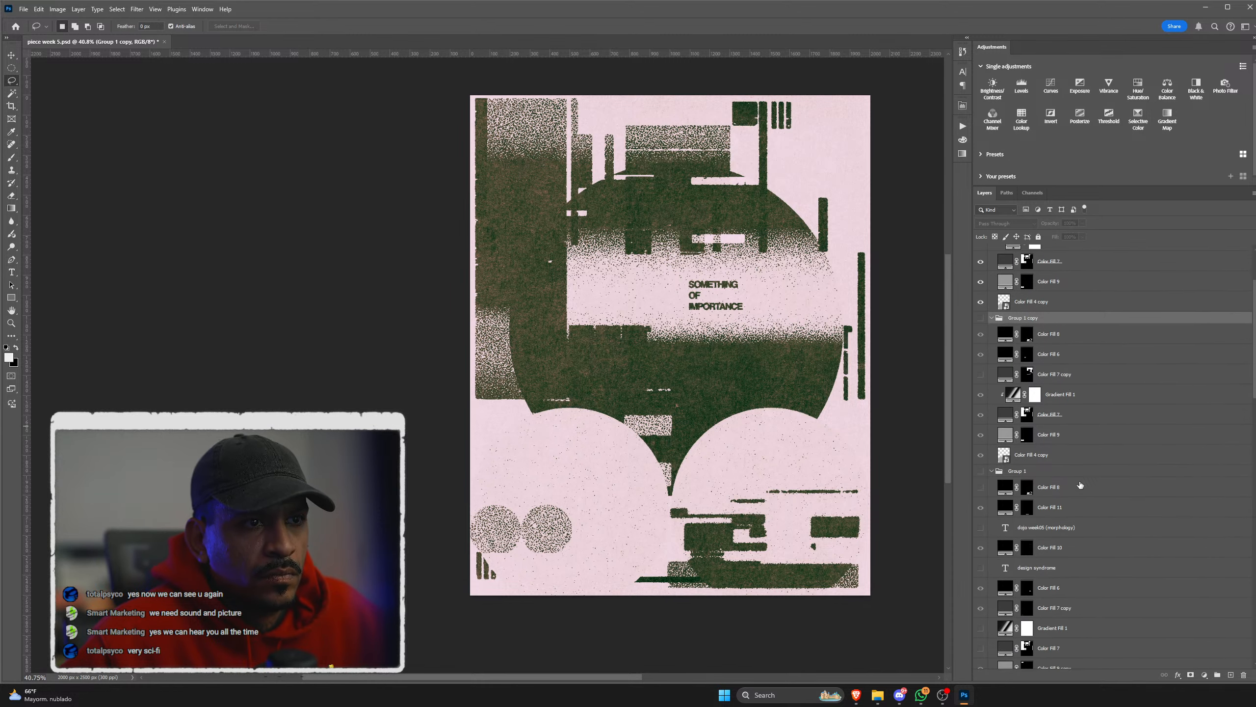
scroll(1050, 522, "down", 2)
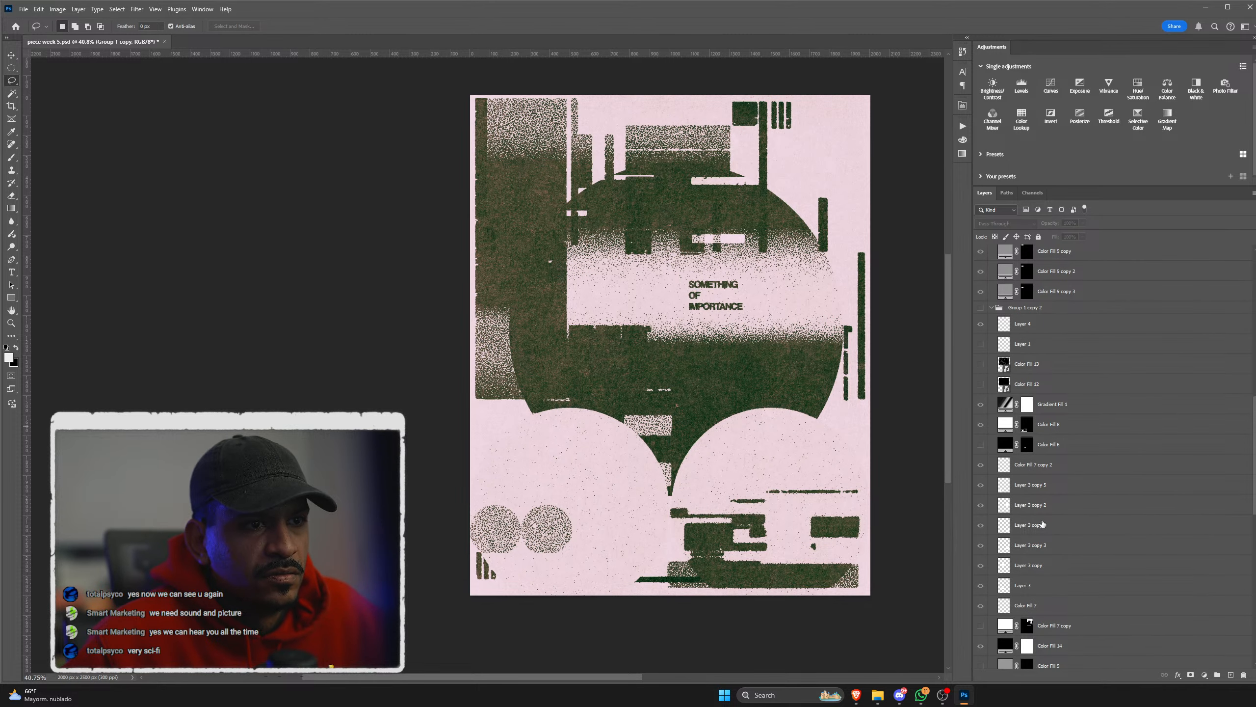
scroll(1043, 522, "down", 4)
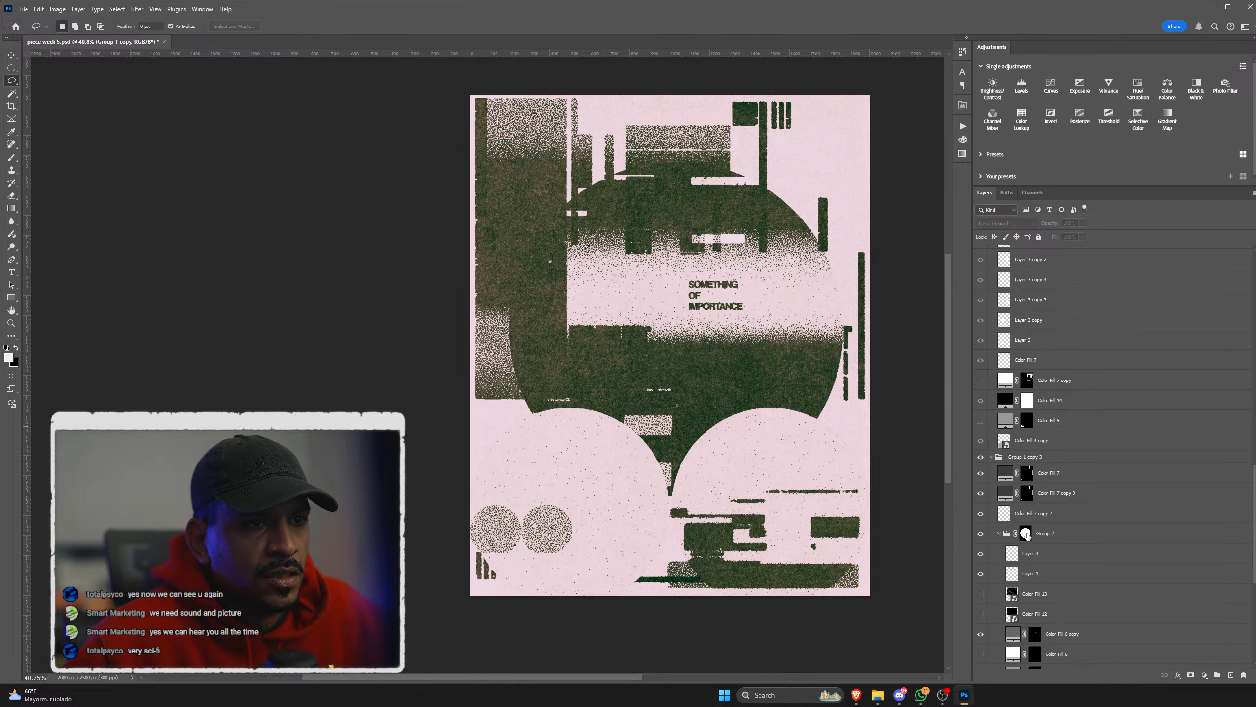
scroll(1039, 541, "up", 8)
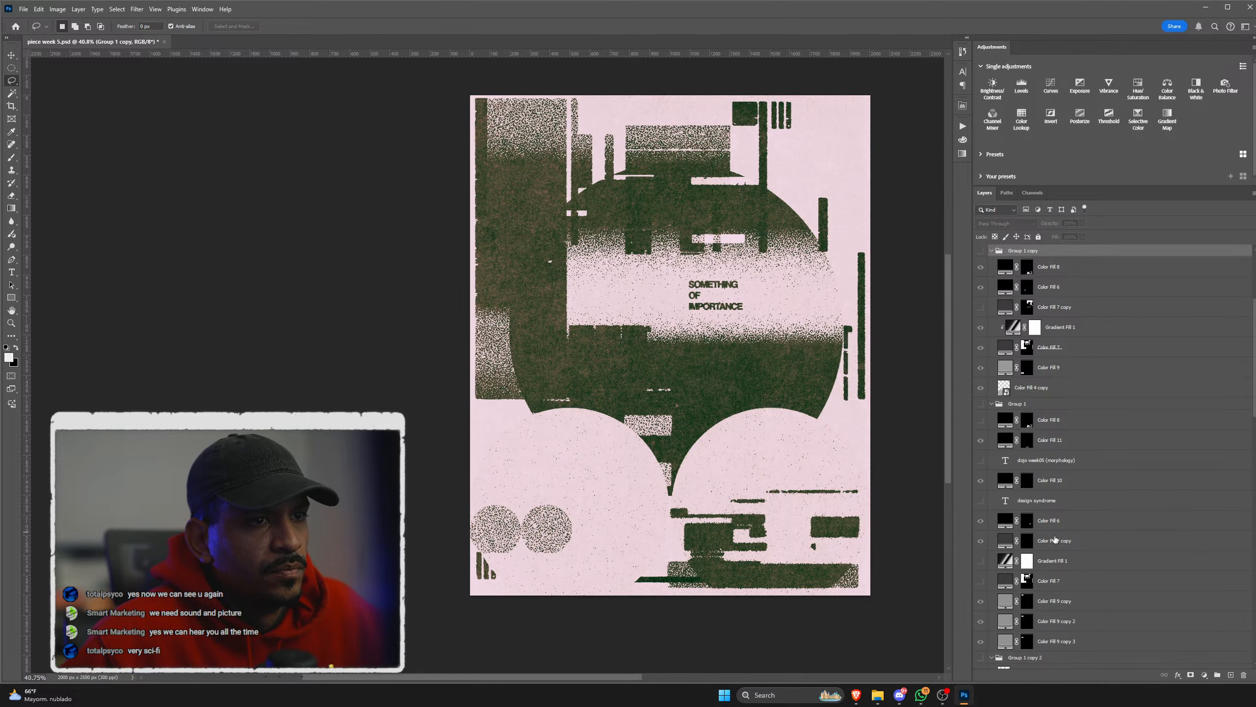
scroll(1056, 549, "down", 8)
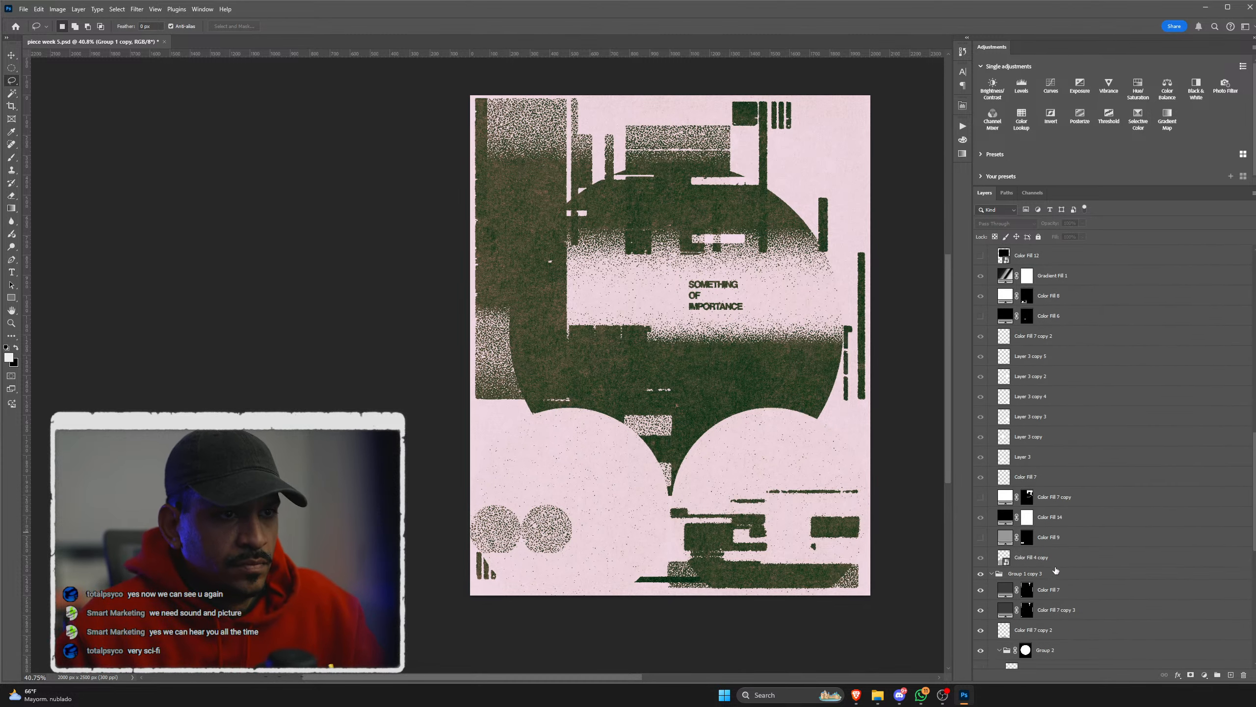
left_click(1026, 576)
key("ctrl+t")
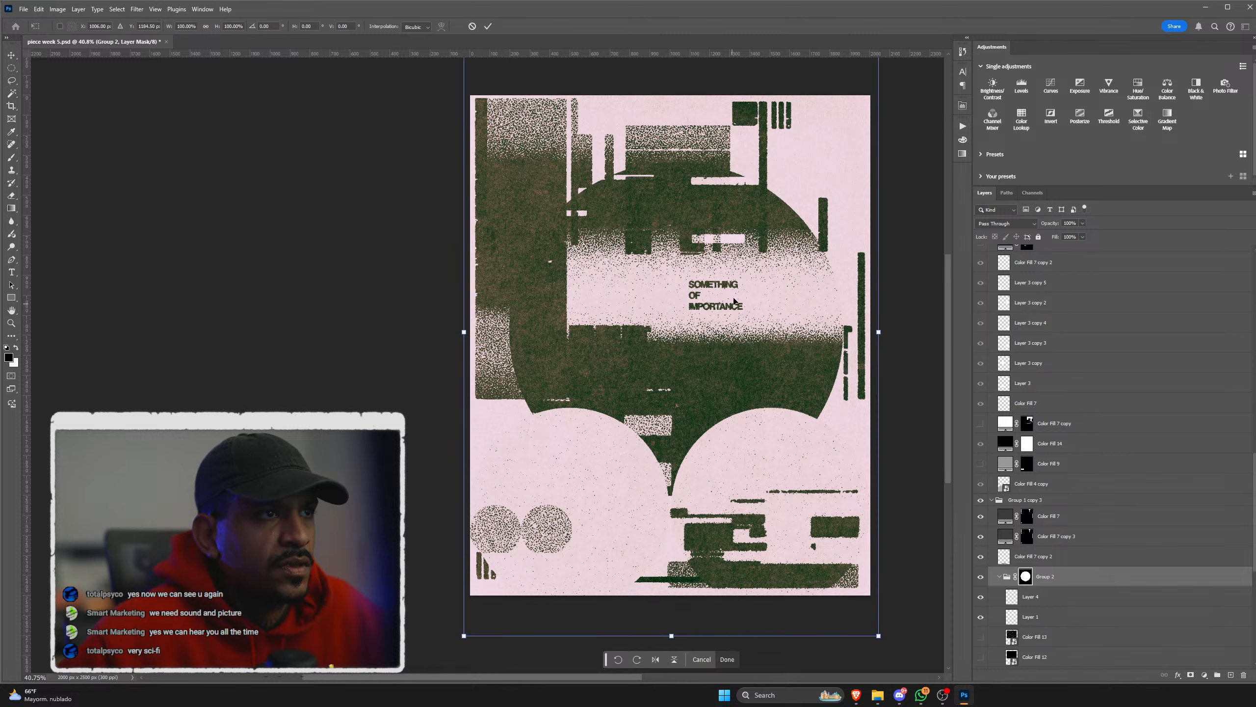
left_click_drag(705, 307, 760, 395)
key("Escape")
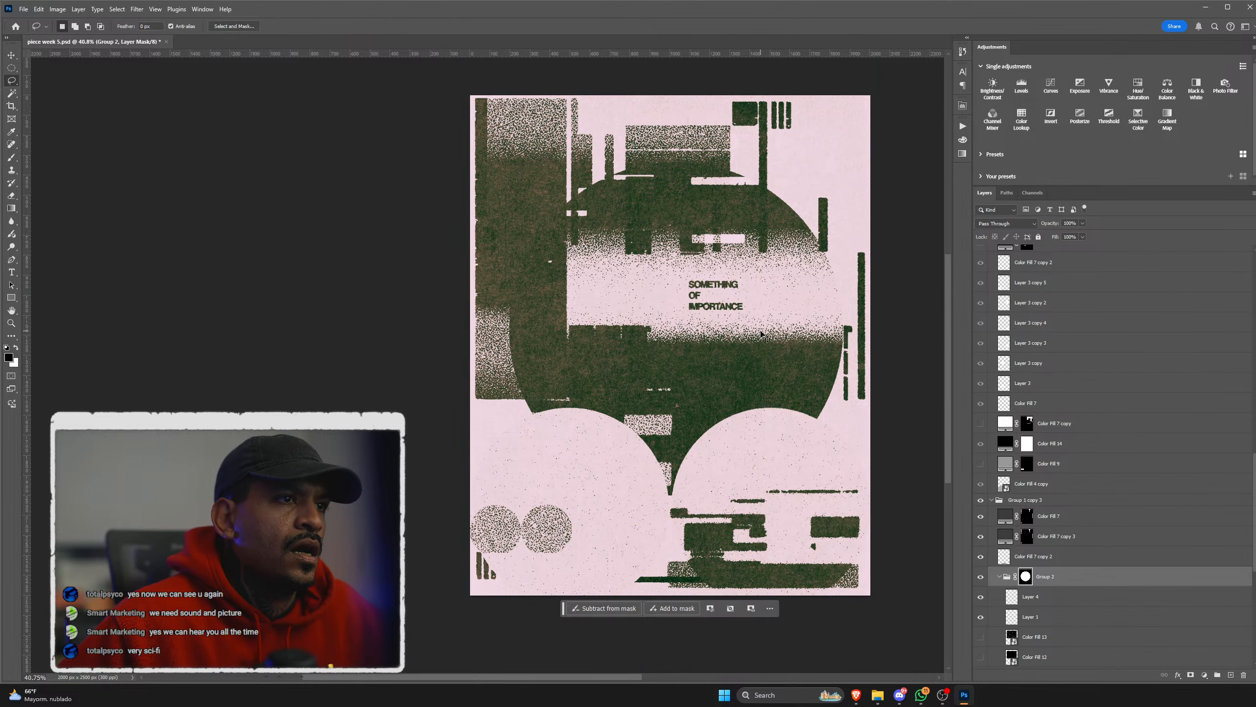
Step: Preview the shapes of Group 1 copy 2 over the combined composition by toggling layers such as Layer 4 and Layer 1
scroll(761, 336, "down", 4)
scroll(732, 294, "up", 3)
scroll(766, 342, "up", 2)
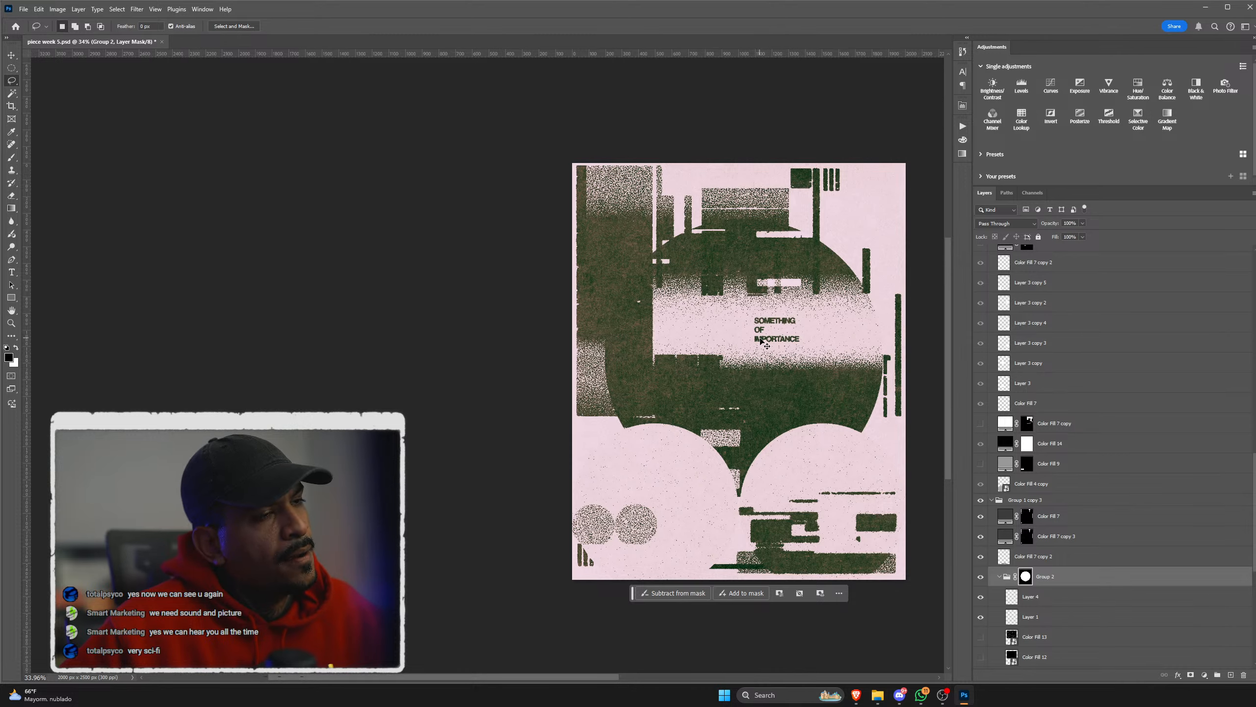
scroll(993, 430, "up", 4)
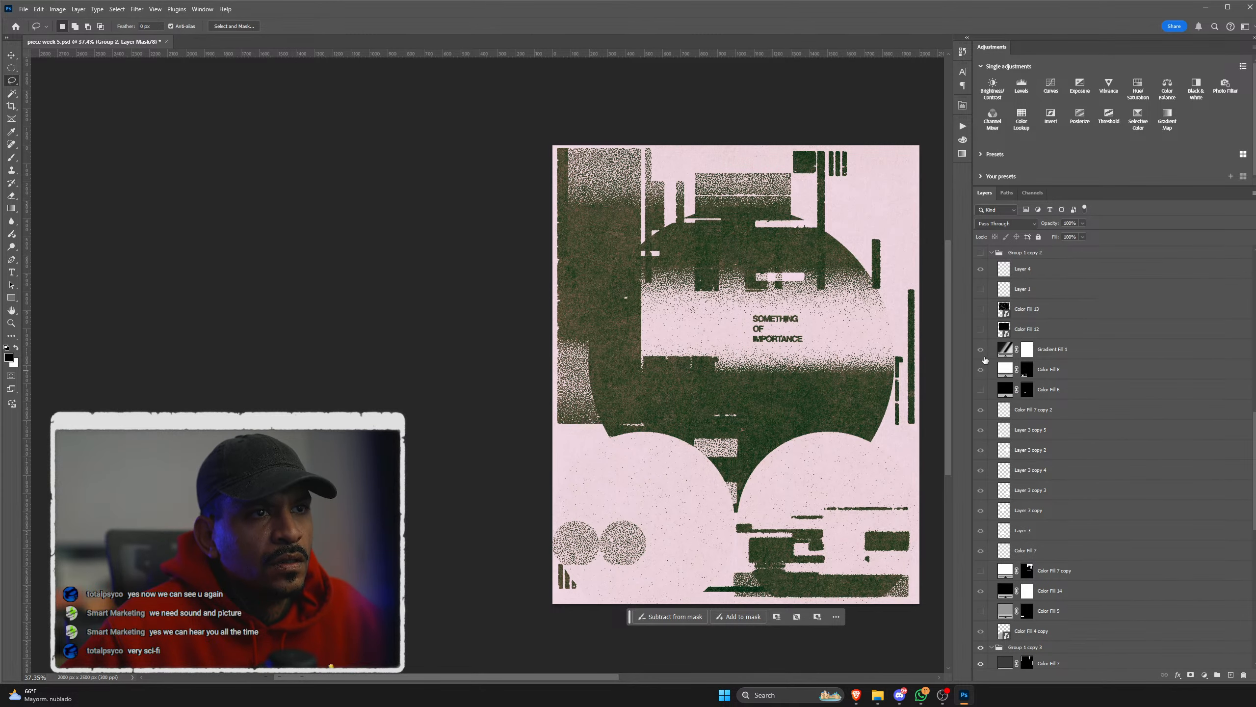
scroll(984, 353, "up", 2)
left_click(980, 331)
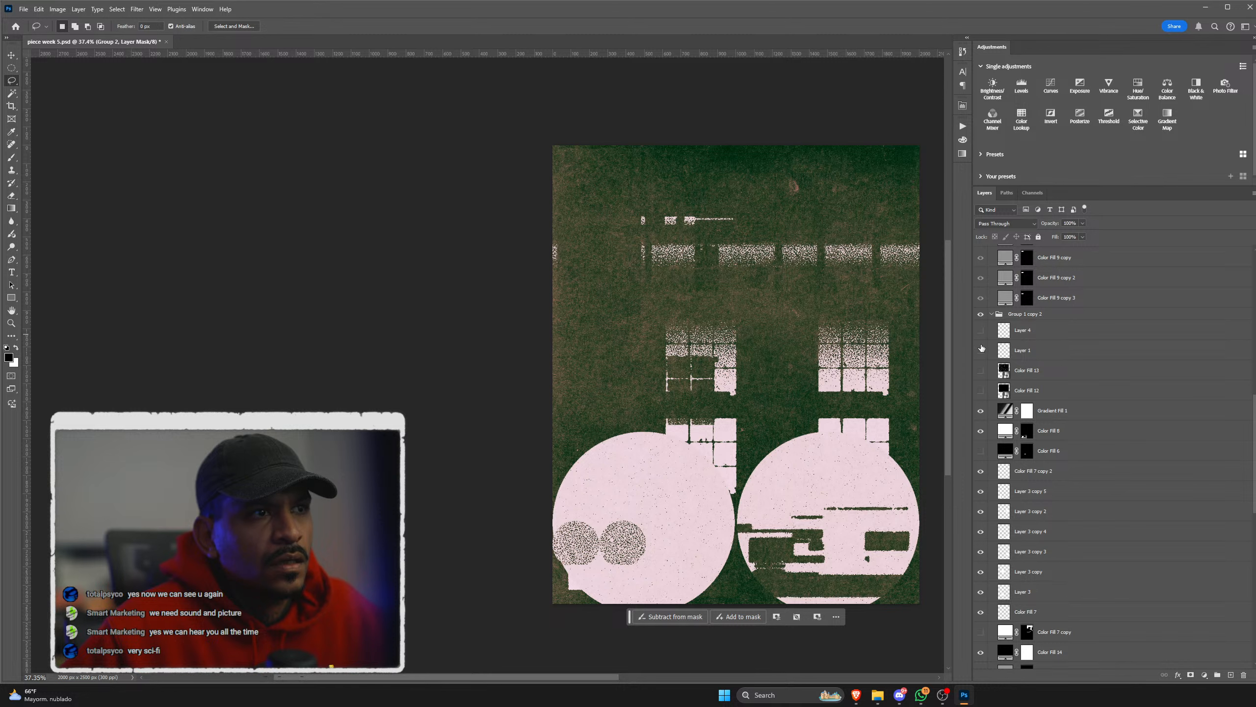
left_click(981, 350)
left_click(981, 331)
left_click(980, 354)
scroll(982, 382, "down", 4)
left_click(982, 380)
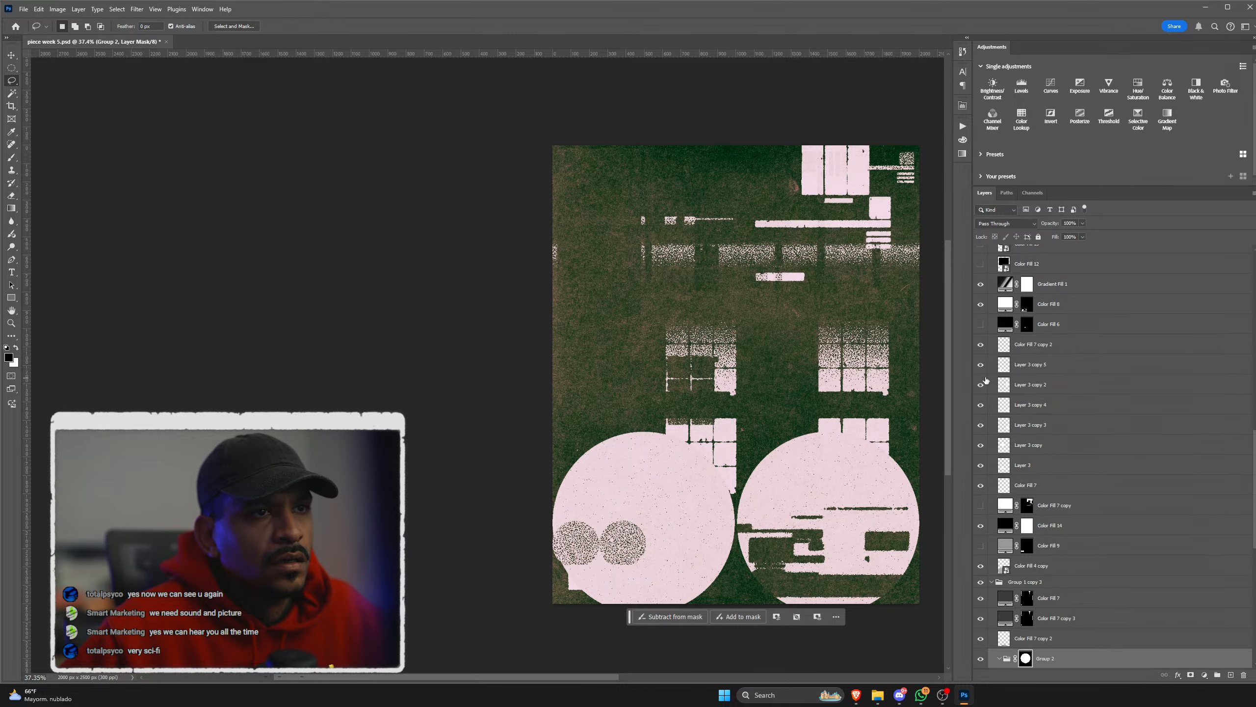
left_click(983, 370)
left_click(982, 380)
left_click(984, 373)
left_click(985, 373)
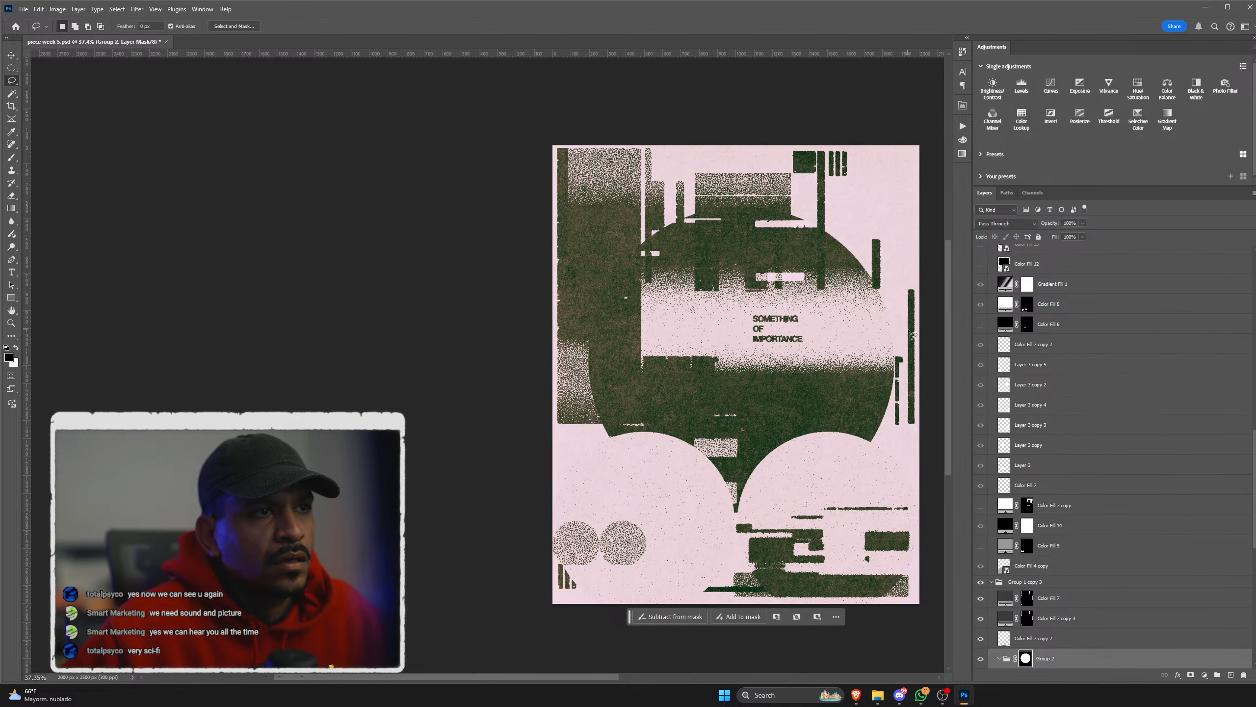
Step: Toggle Color Fill 13 and Gradient Fill 1 in Group 1 copy 2 to compare their effect on the poster
scroll(979, 308, "up", 2)
left_click(982, 294)
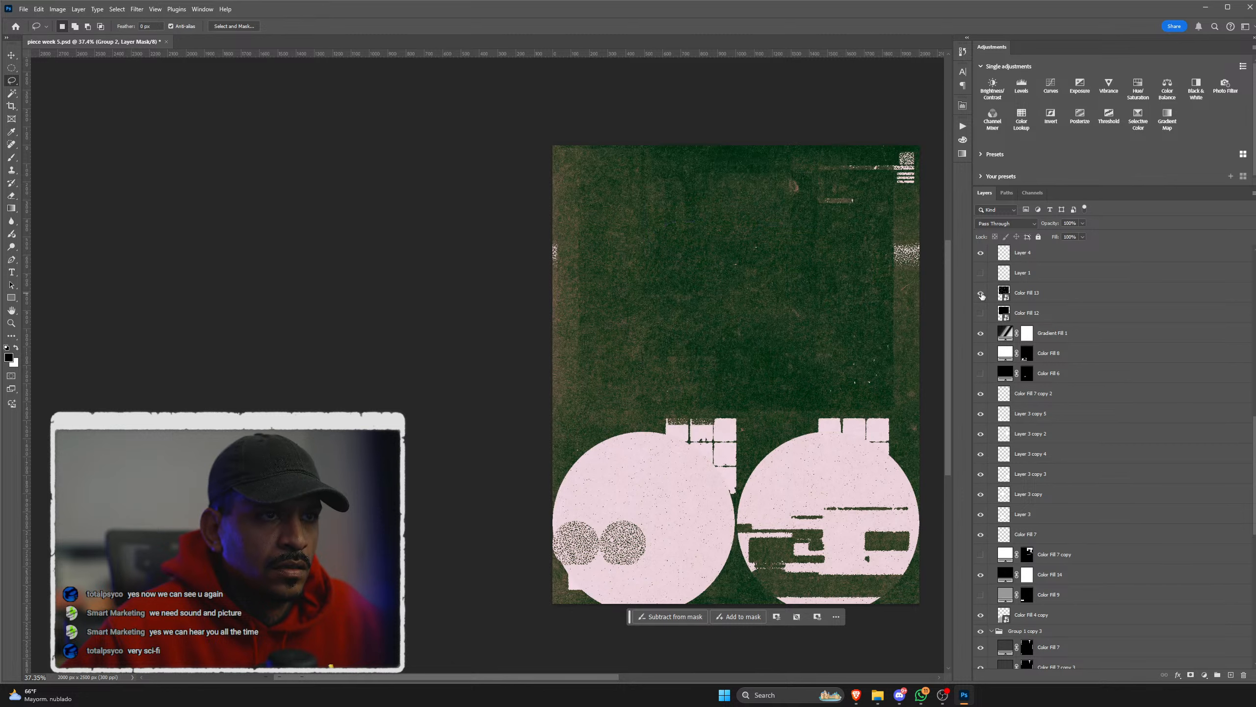
left_click(982, 294)
scroll(989, 306, "down", 2)
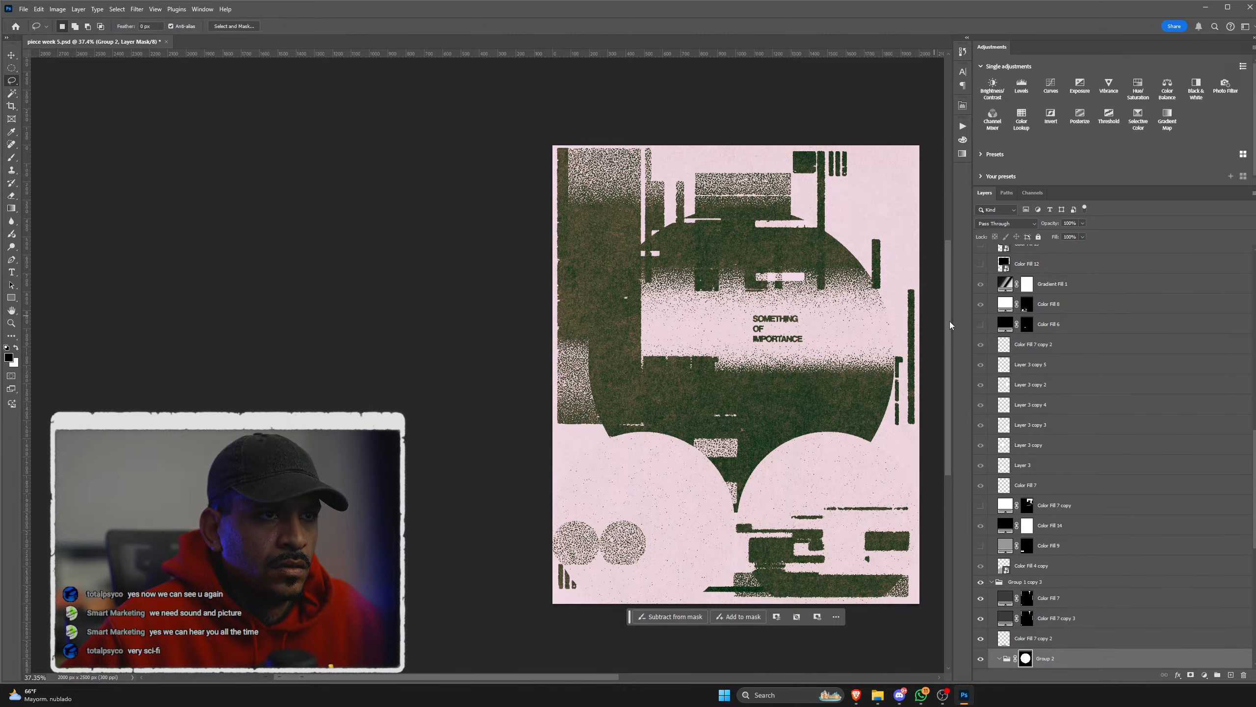
left_click(982, 285)
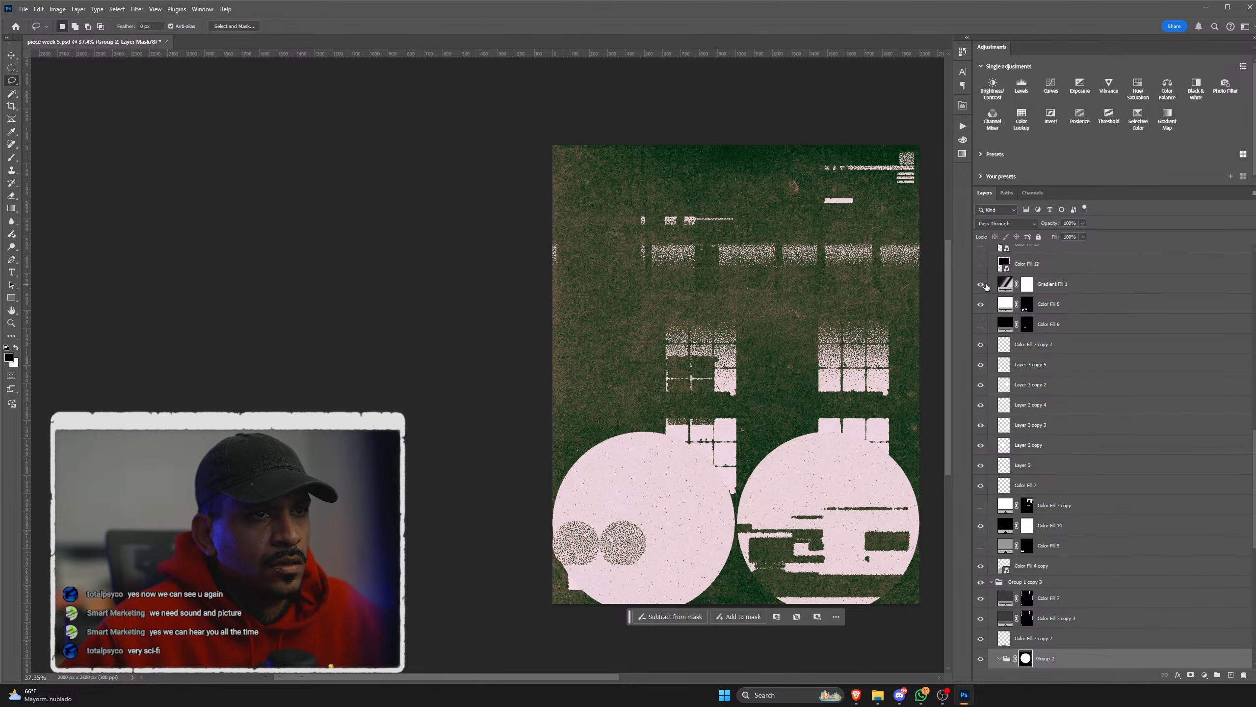
left_click(980, 286)
left_click(981, 285)
scroll(989, 341, "up", 5)
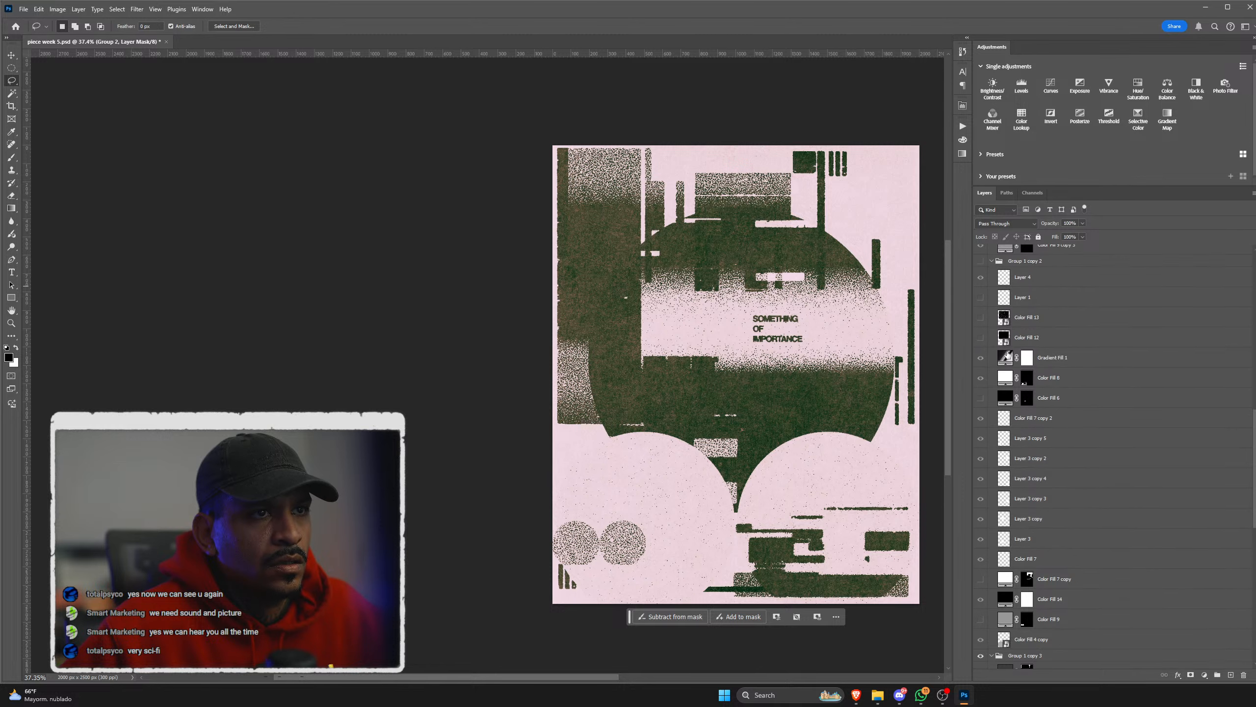
Step: Collapse Group 1 copy 2 and show Group 1 with its Gradient Fill 1 layer over the composition
left_click(992, 336)
left_click(979, 321)
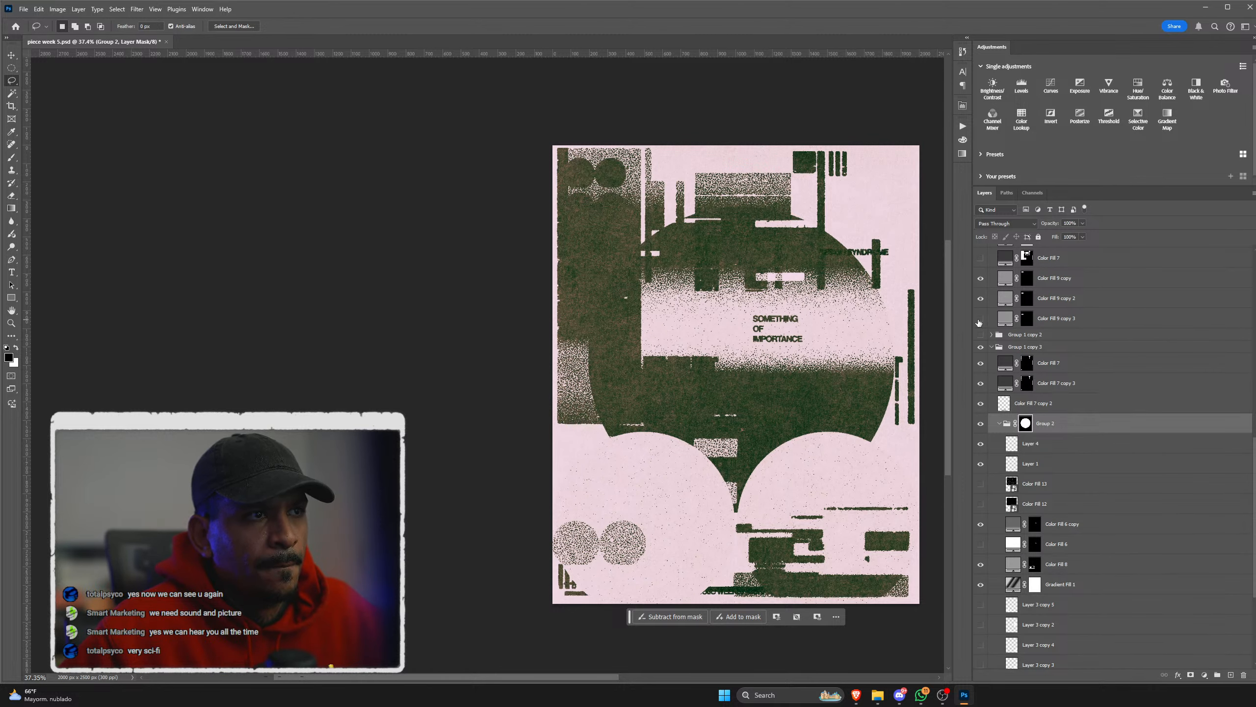
scroll(980, 319, "up", 3)
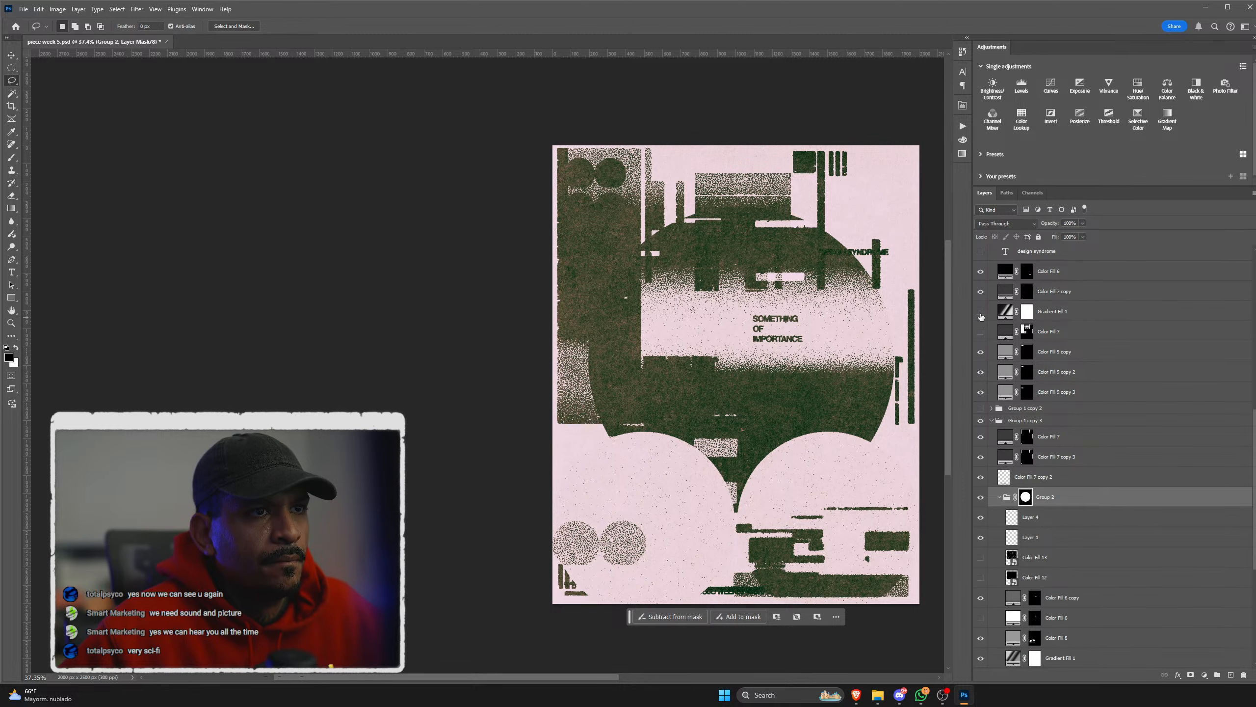
left_click(981, 314)
left_click(981, 311)
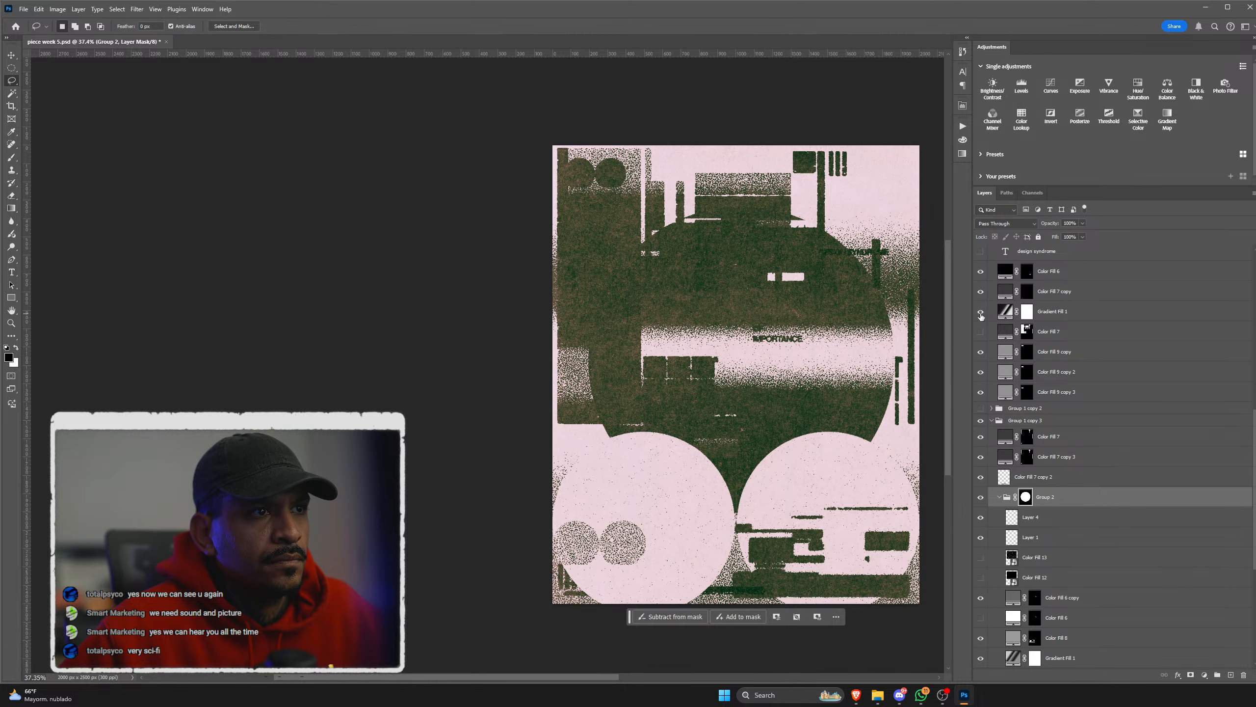
scroll(783, 295, "up", 3)
scroll(843, 344, "down", 3)
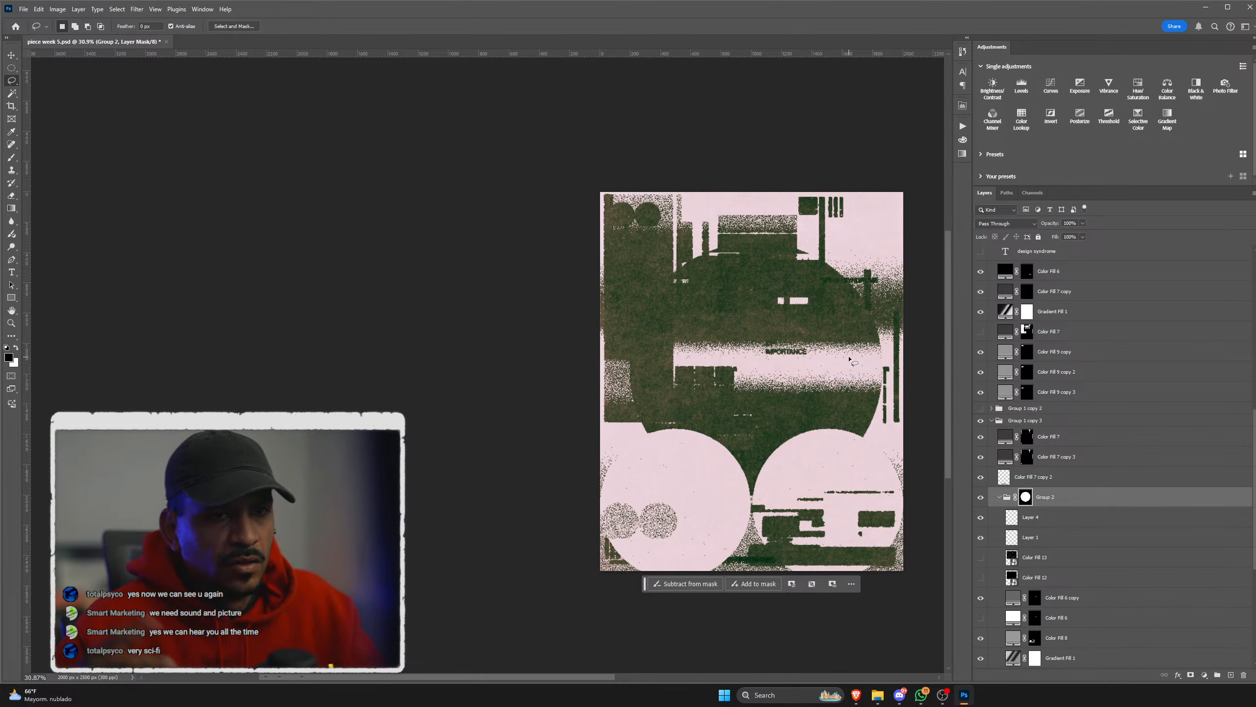
scroll(855, 274, "down", 1)
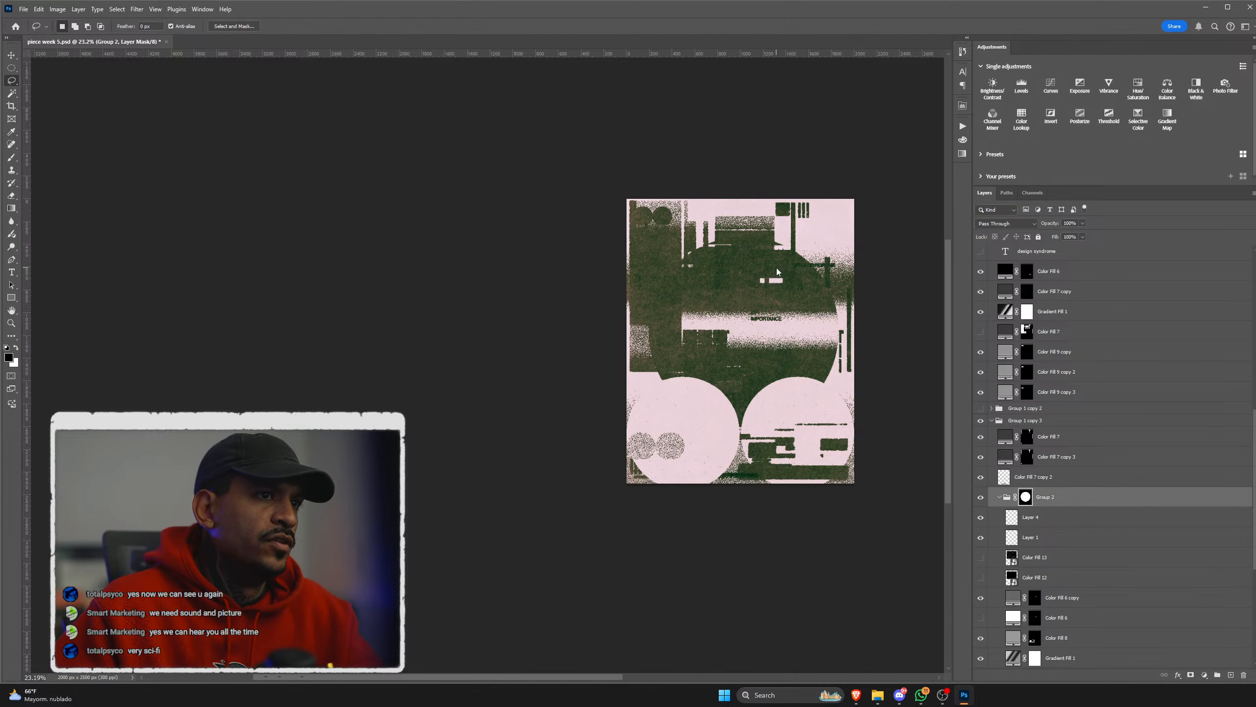
Step: Export the poster for web as piece-week-34.jpg in the Desktop folder
key("ctrl+alt+shift+s")
left_click(968, 592)
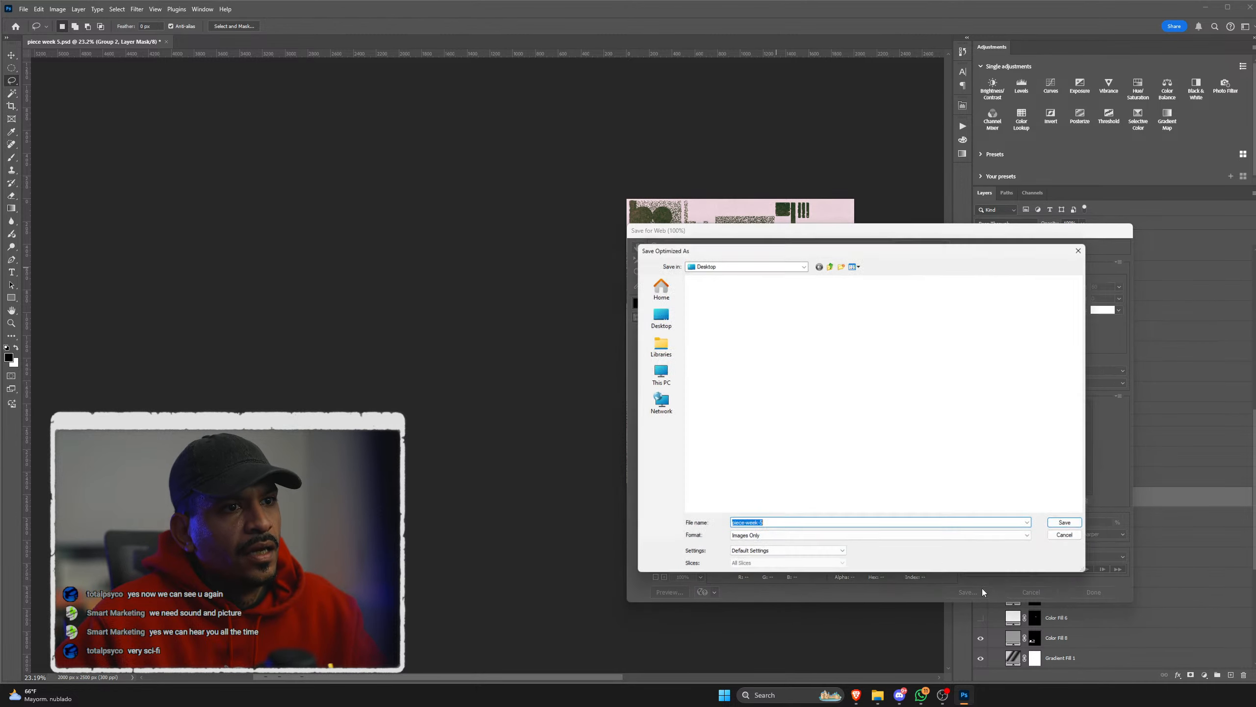
left_click(852, 296)
left_click(767, 526)
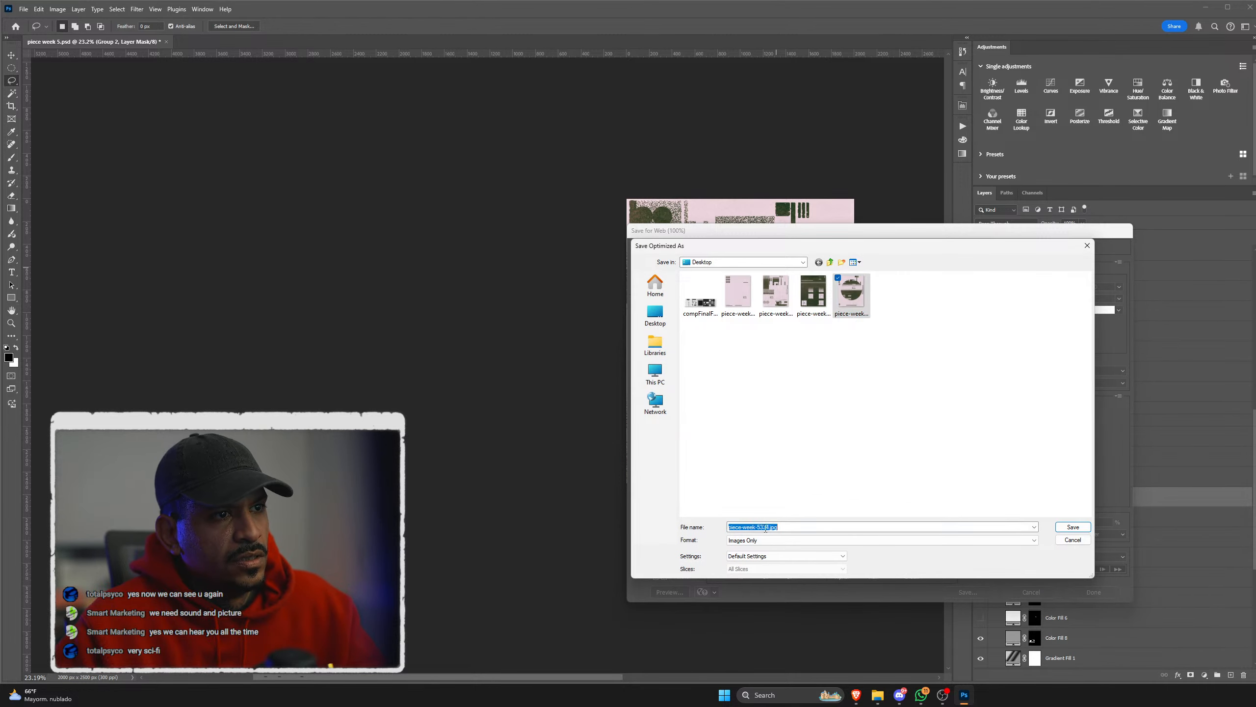
left_click(767, 527)
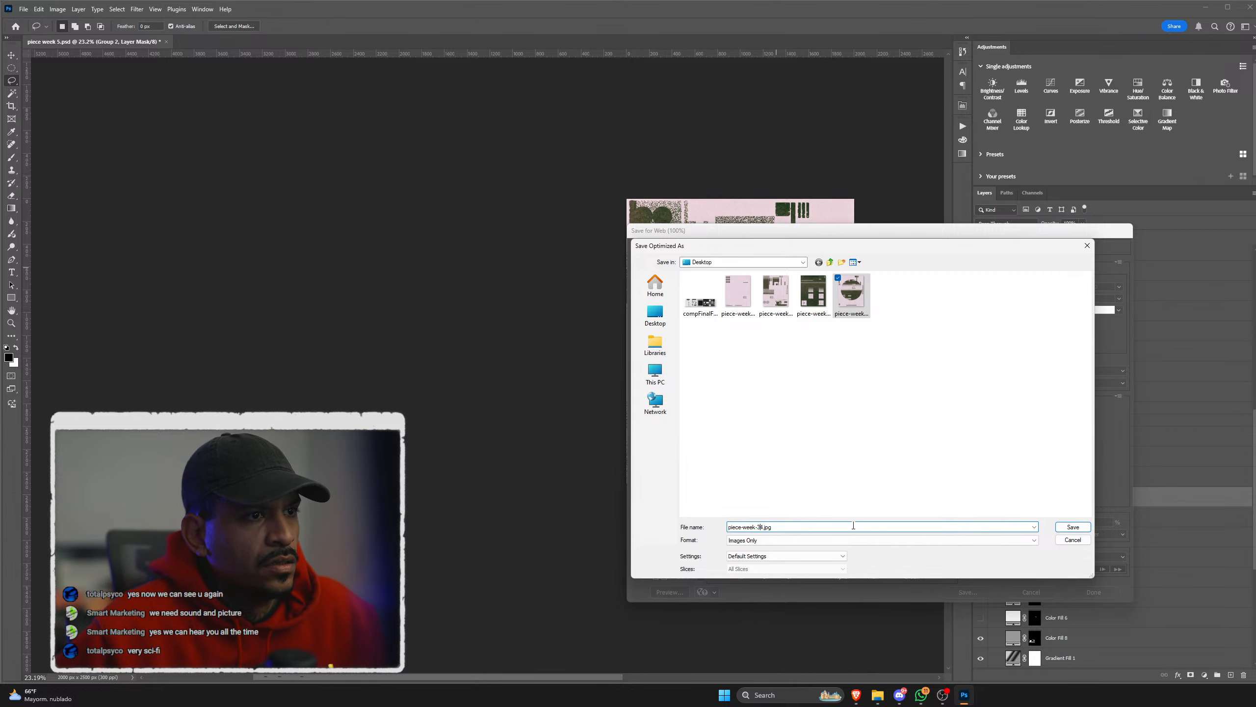
left_click(1068, 528)
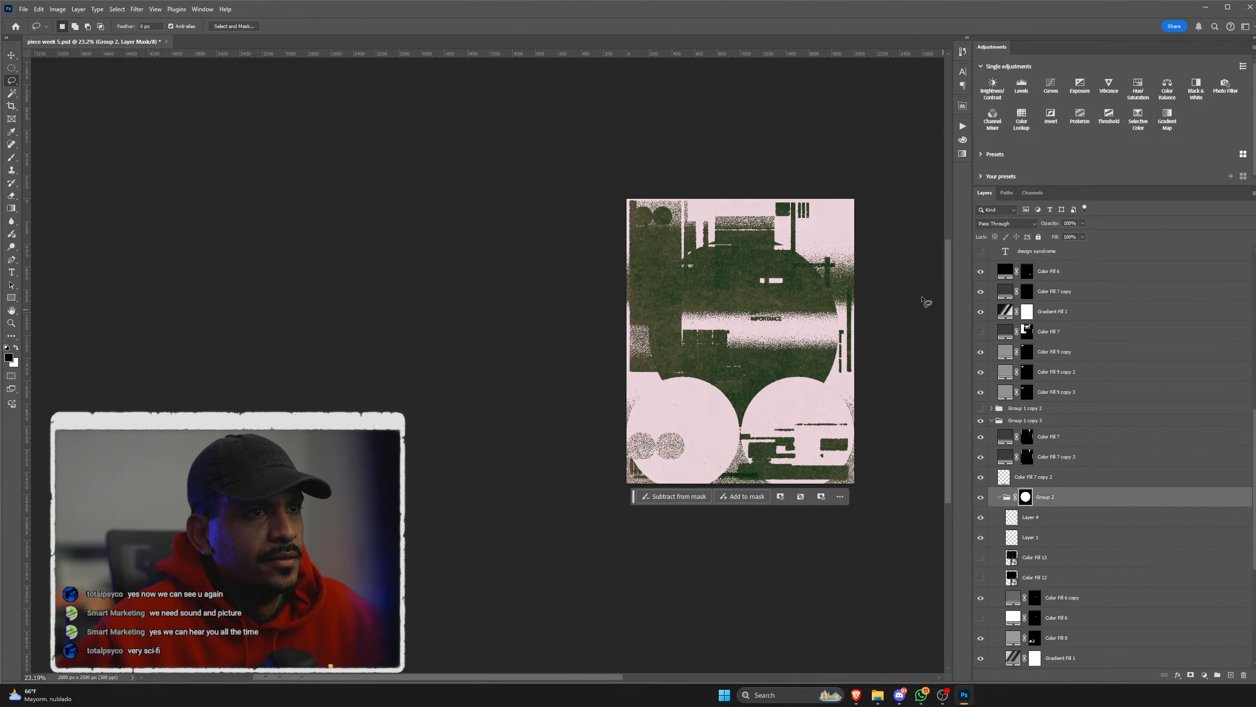
Step: Save the piece week 5.psd document and close it
scroll(573, 199, "right", 1)
key("ctrl+s")
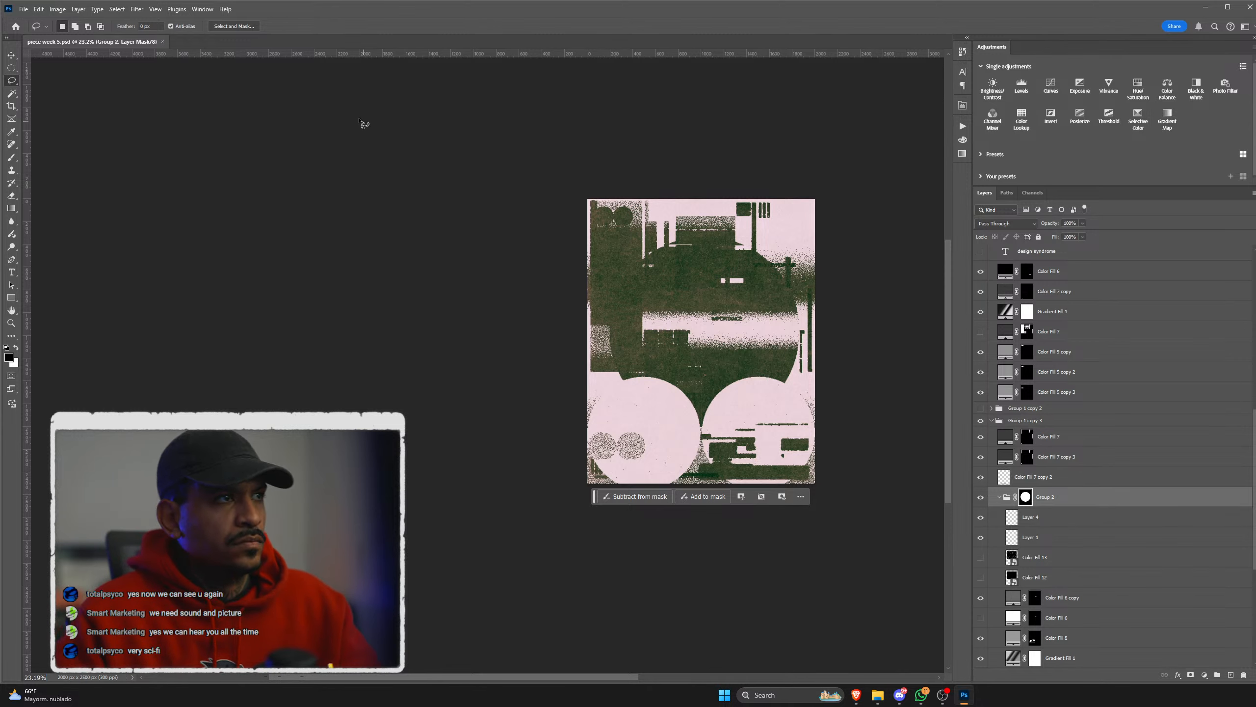
left_click(162, 42)
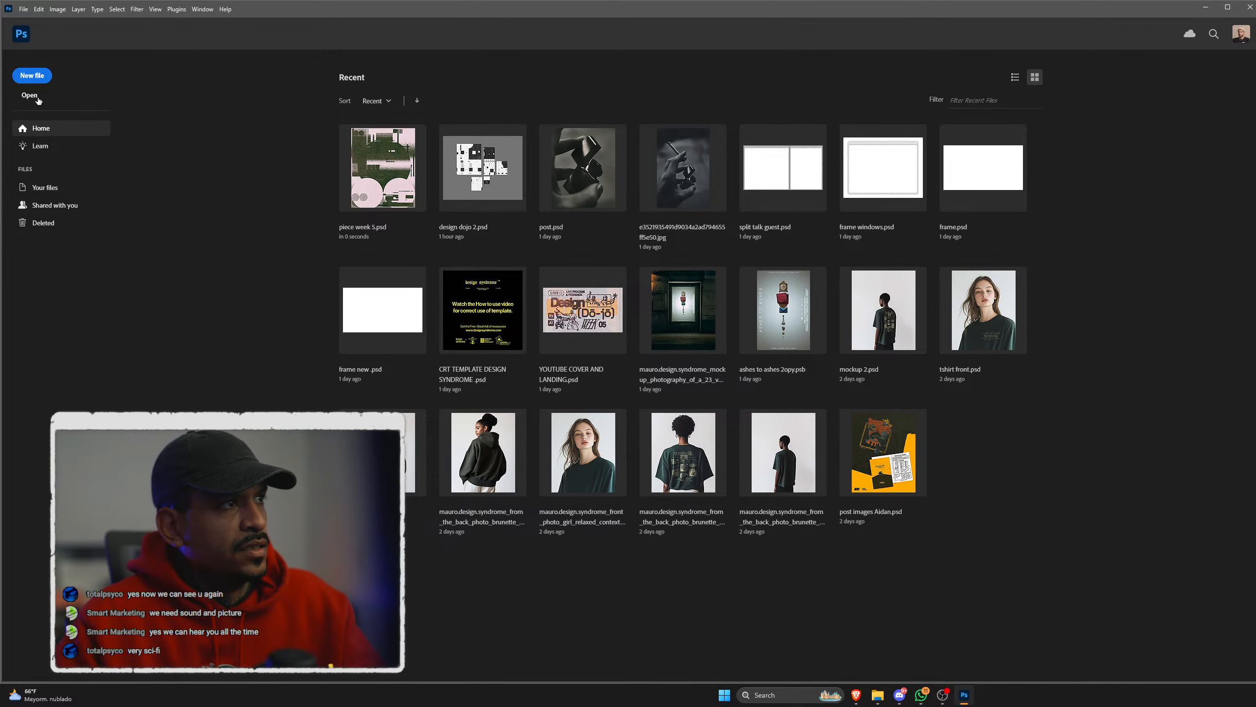
Step: Create a new document 3000 pixels wide and 5000 pixels high
left_click(32, 75)
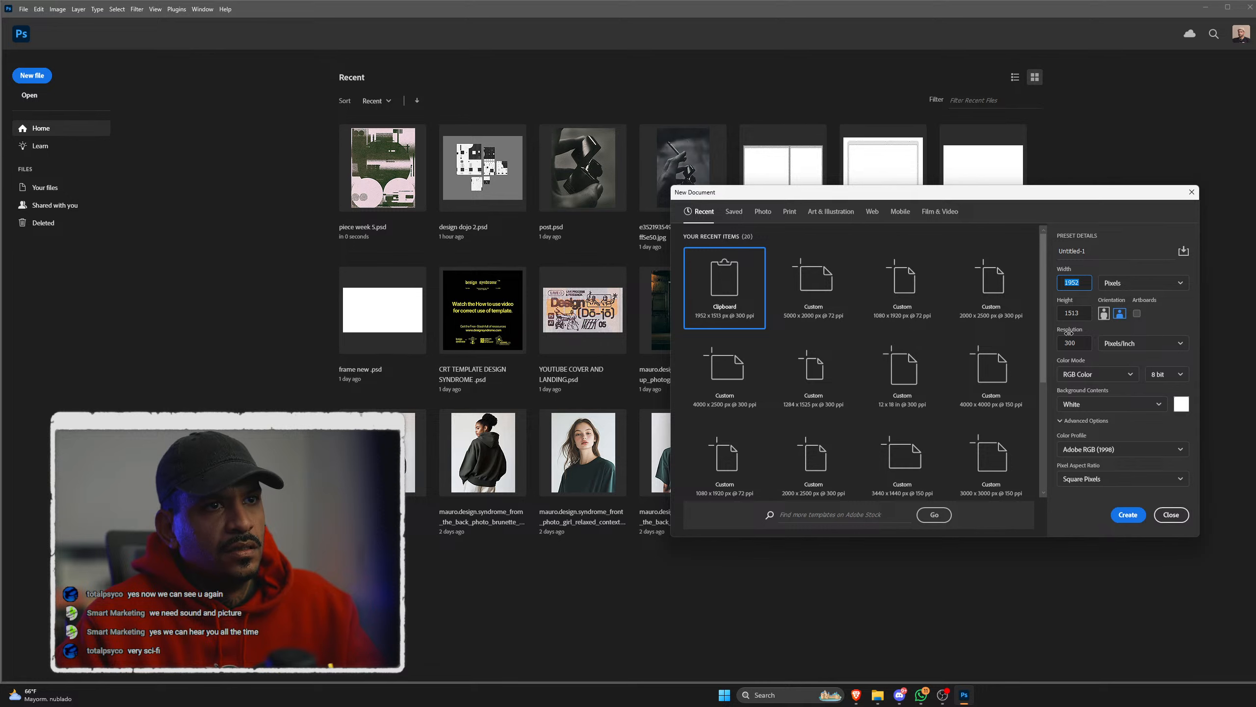
type("3000")
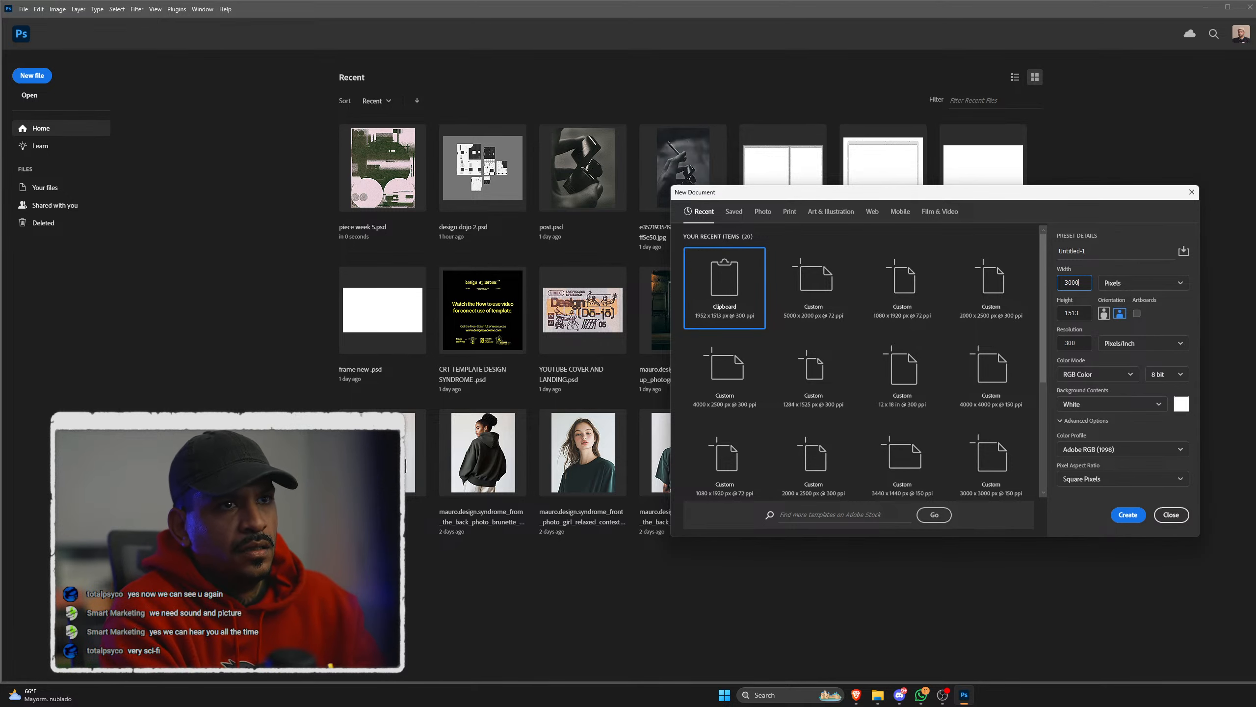
type("500")
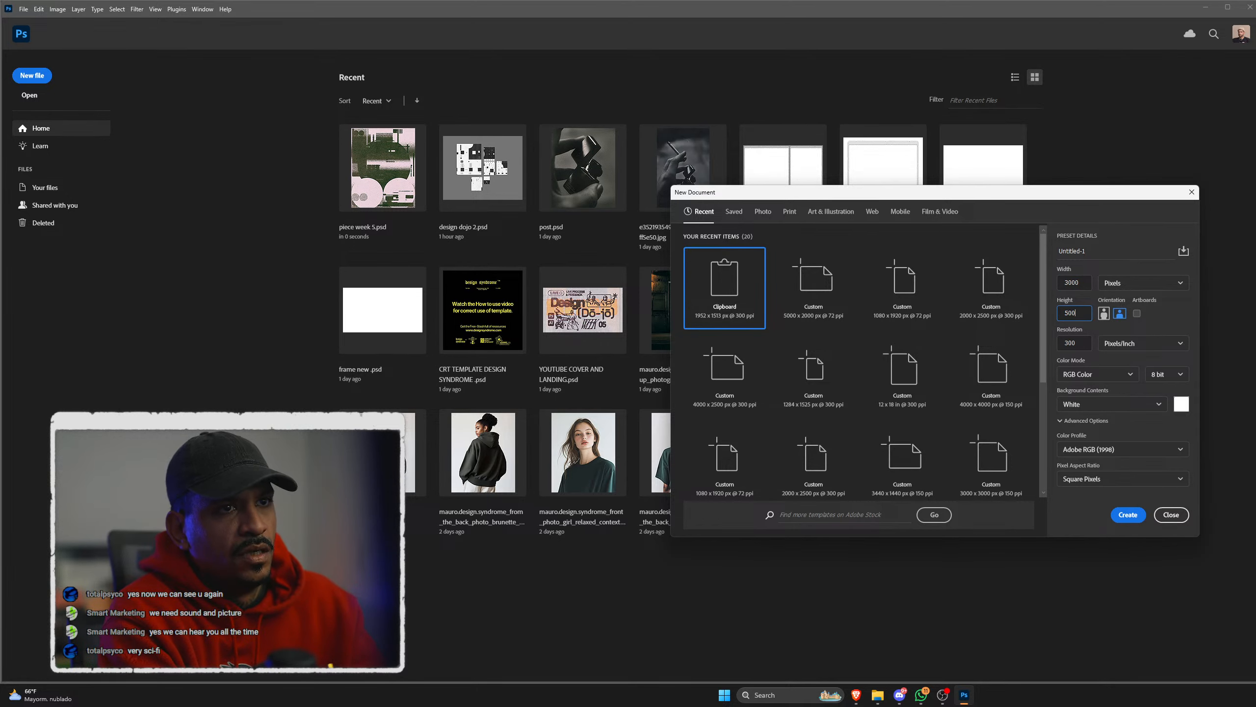
type("0")
key("Return")
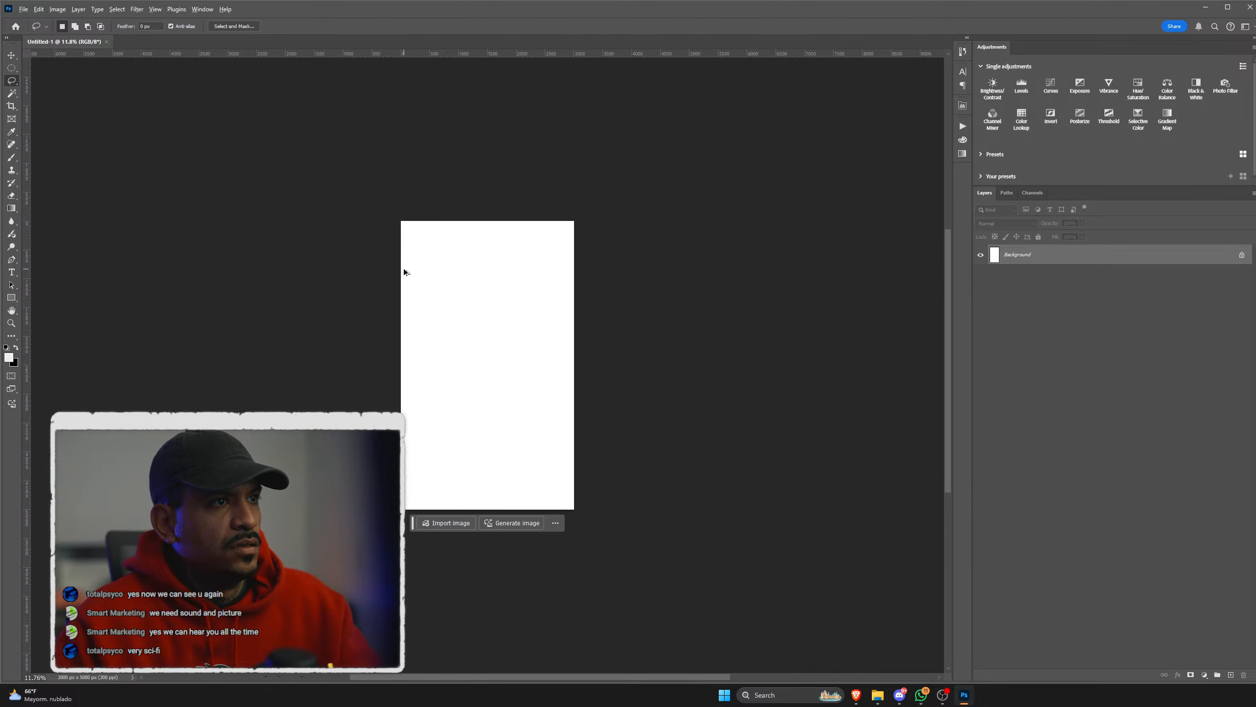
Step: Extend the canvas with the Crop tool to about 6442 × 5154 px and stretch the white layer across its full width
scroll(403, 272, "up", 1)
left_click(10, 107)
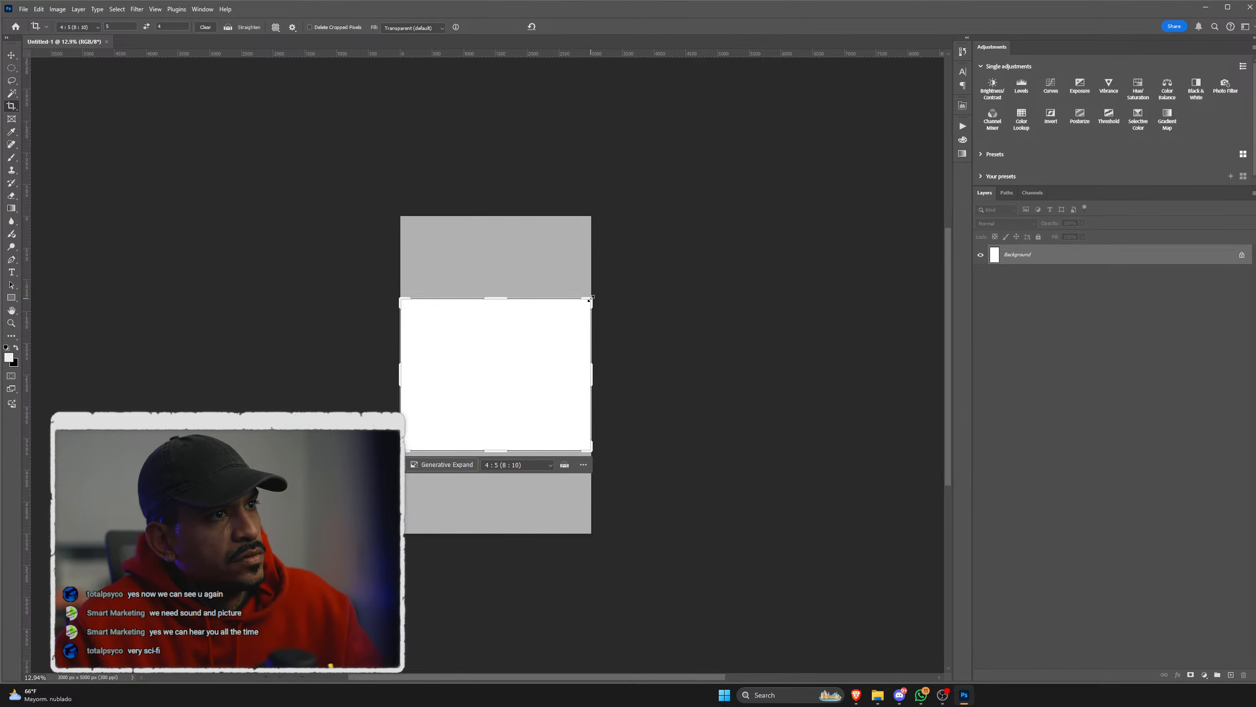
left_click_drag(591, 298, 732, 248)
key("Return")
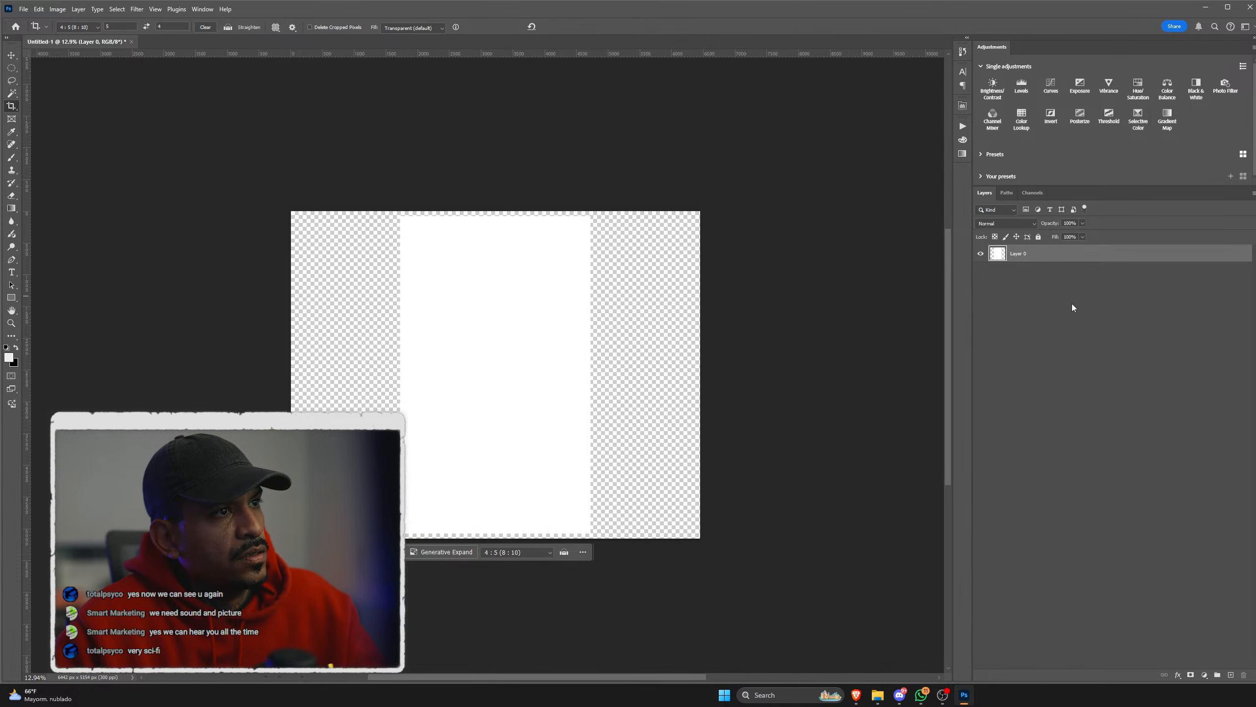
key("ctrl+t")
left_click_drag(591, 359, 722, 356)
scroll(595, 354, "up", 3)
Step: Switch to File Explorer, open the Desktop folder and select the five exported piece-week poster images
left_click(878, 694)
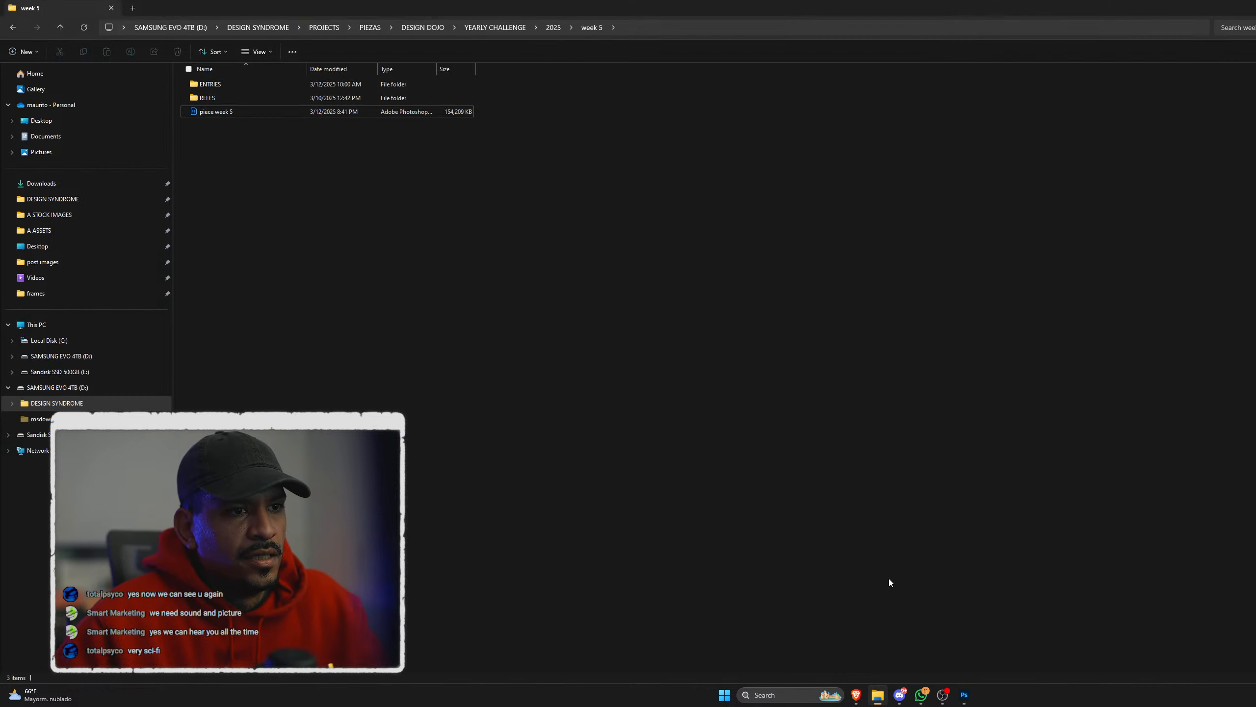
left_click(87, 246)
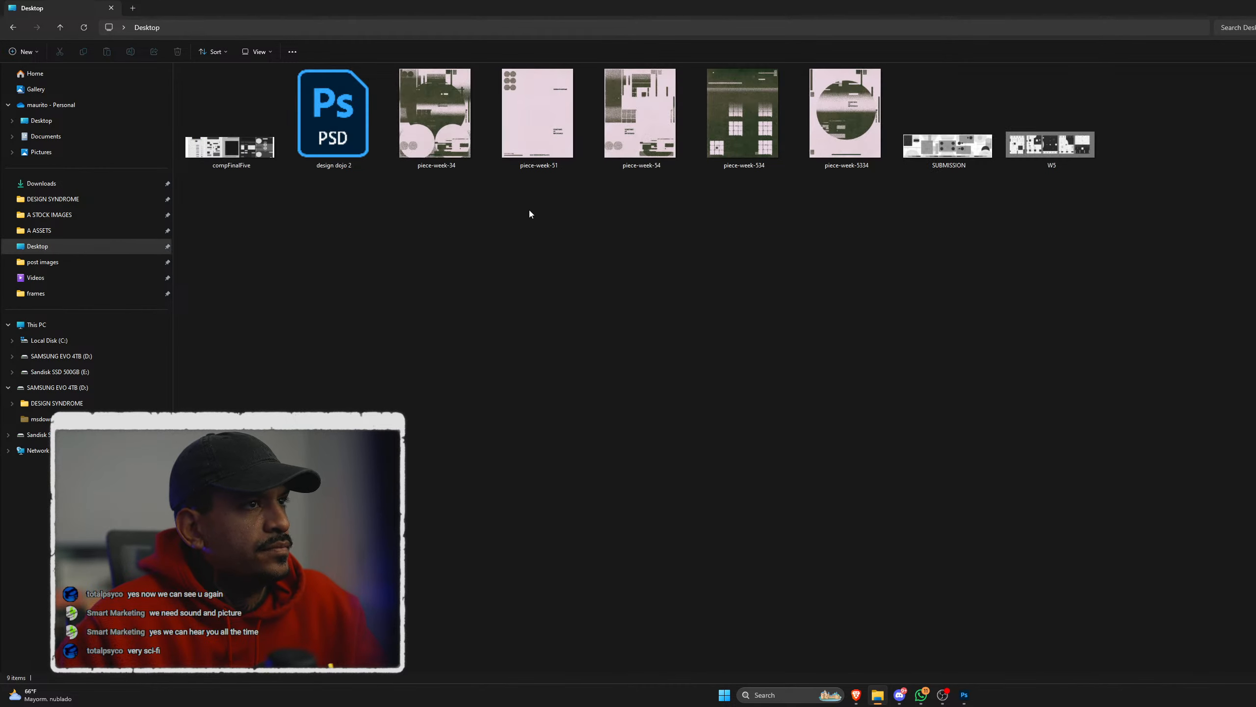
left_click_drag(436, 187, 848, 143)
key("ctrl+x")
key("alt+Tab")
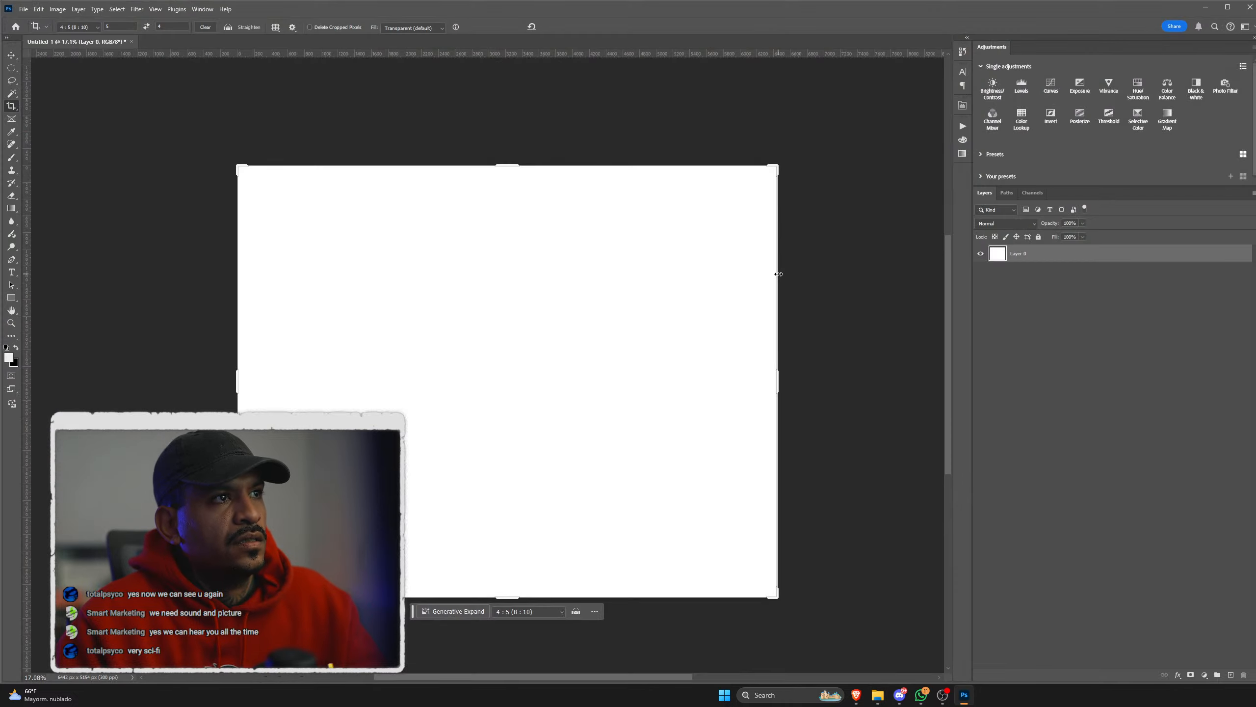
key("ctrl+b")
left_click(919, 215)
key("alt+Tab")
Step: Place the five exported piece-week posters into the new document as separate layers
left_click_drag(643, 119, 625, 423)
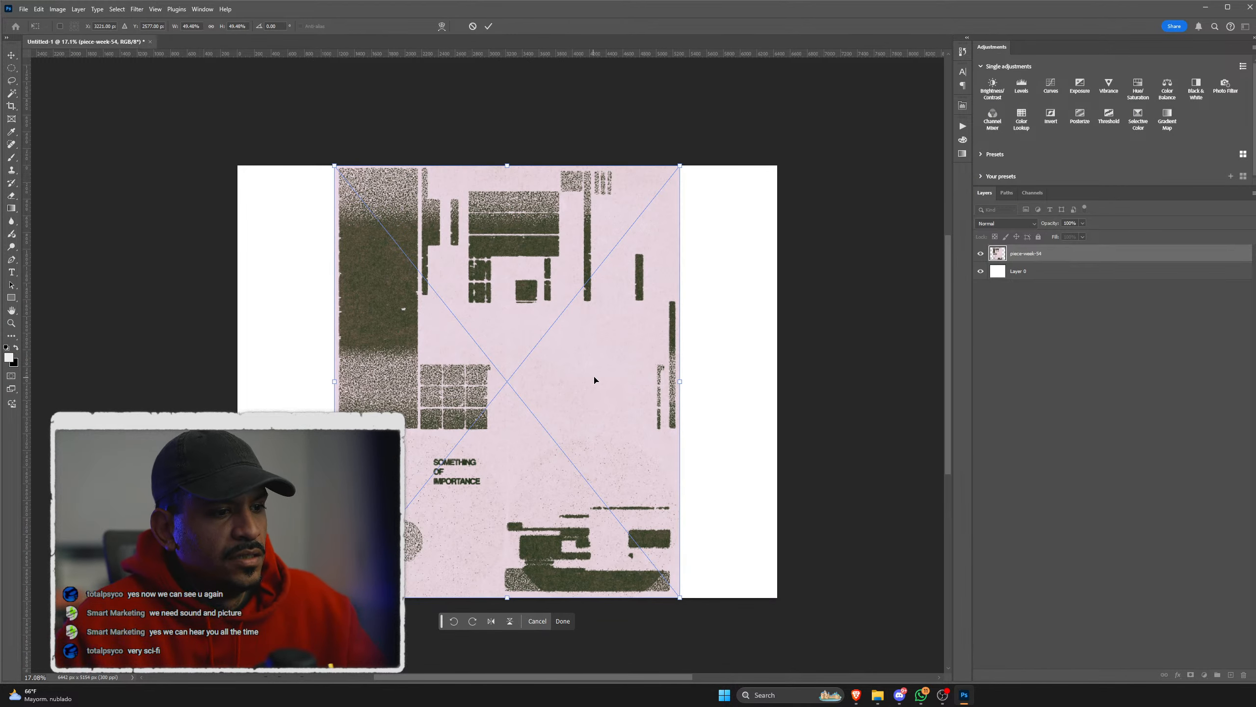
key("Return")
key("Return")
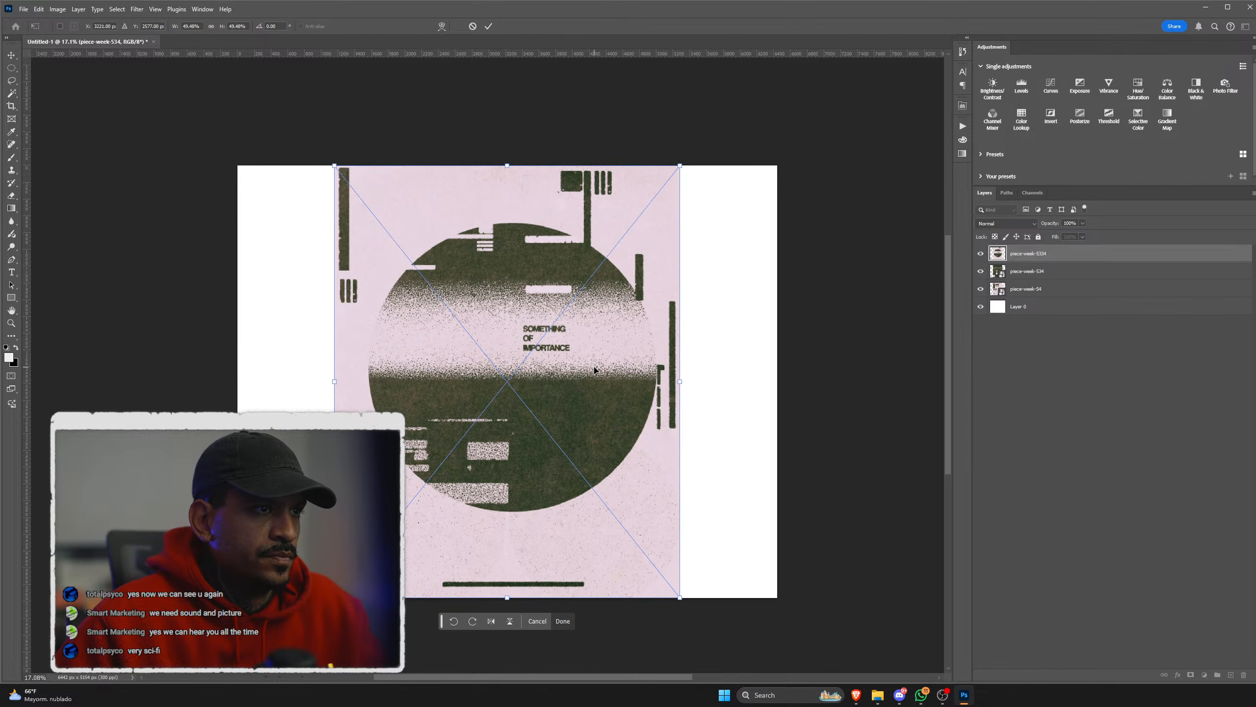
key("Return")
key("Return")
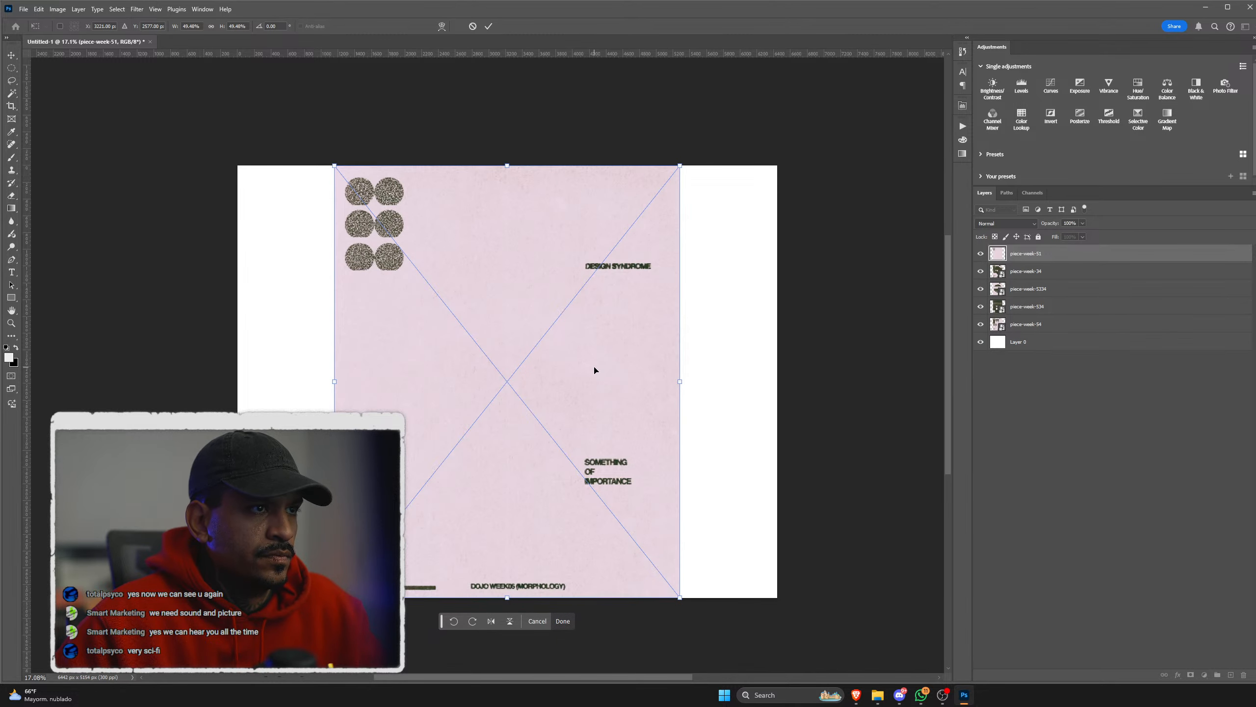
key("Return")
Step: Select all five poster layers and scale them together to about half size at the canvas centre
key("c")
left_click(1038, 324, "shift")
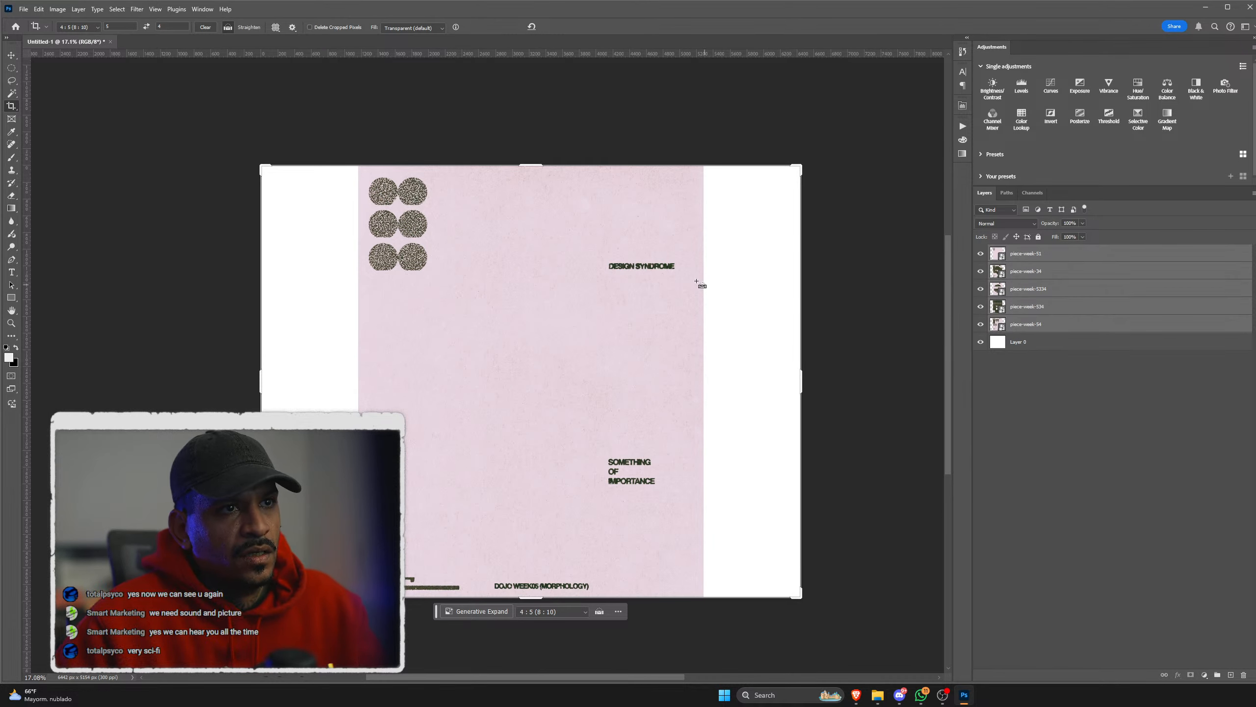
key("ctrl+t")
left_click_drag(704, 165, 620, 270)
key("Return")
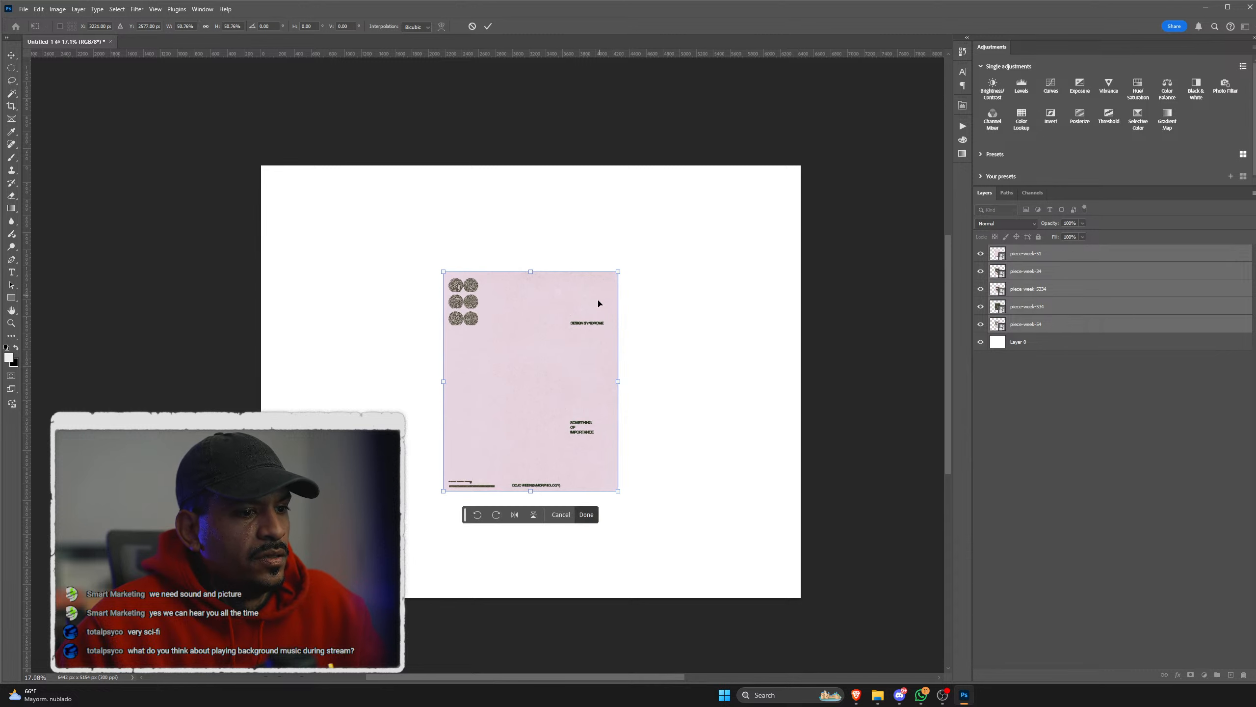
key("c")
key("Return")
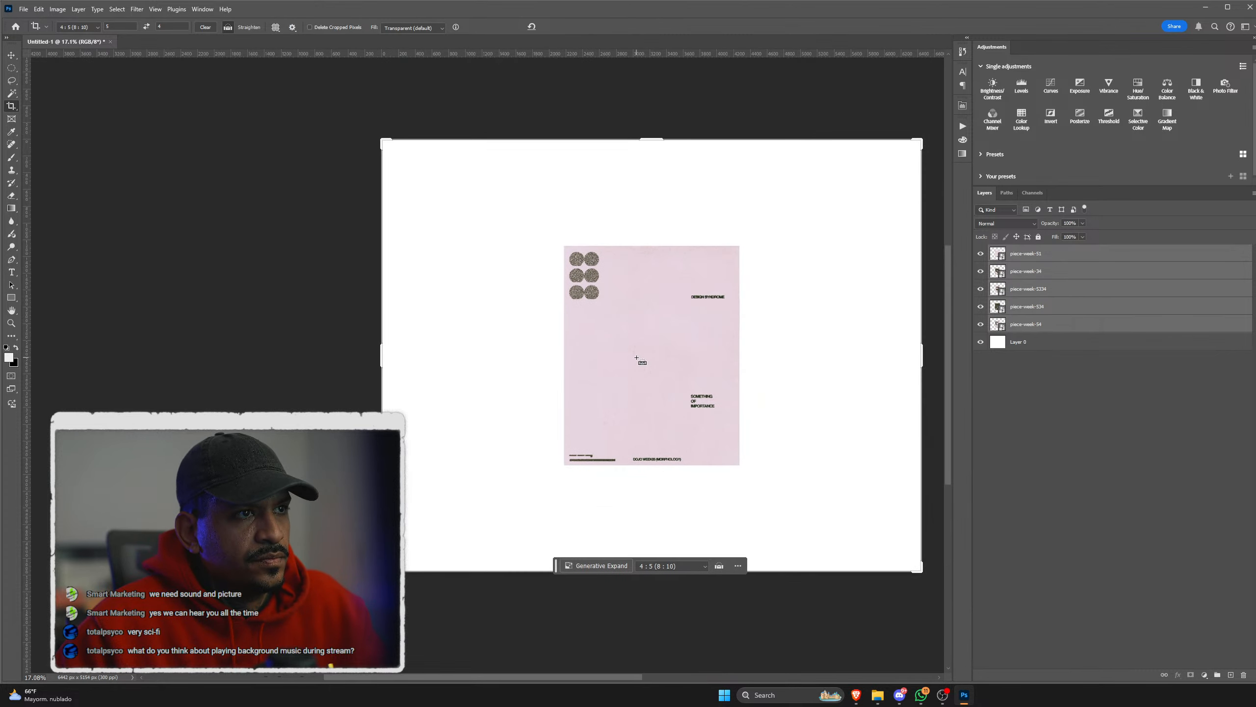
key("ctrl+t")
scroll(664, 359, "up", 3)
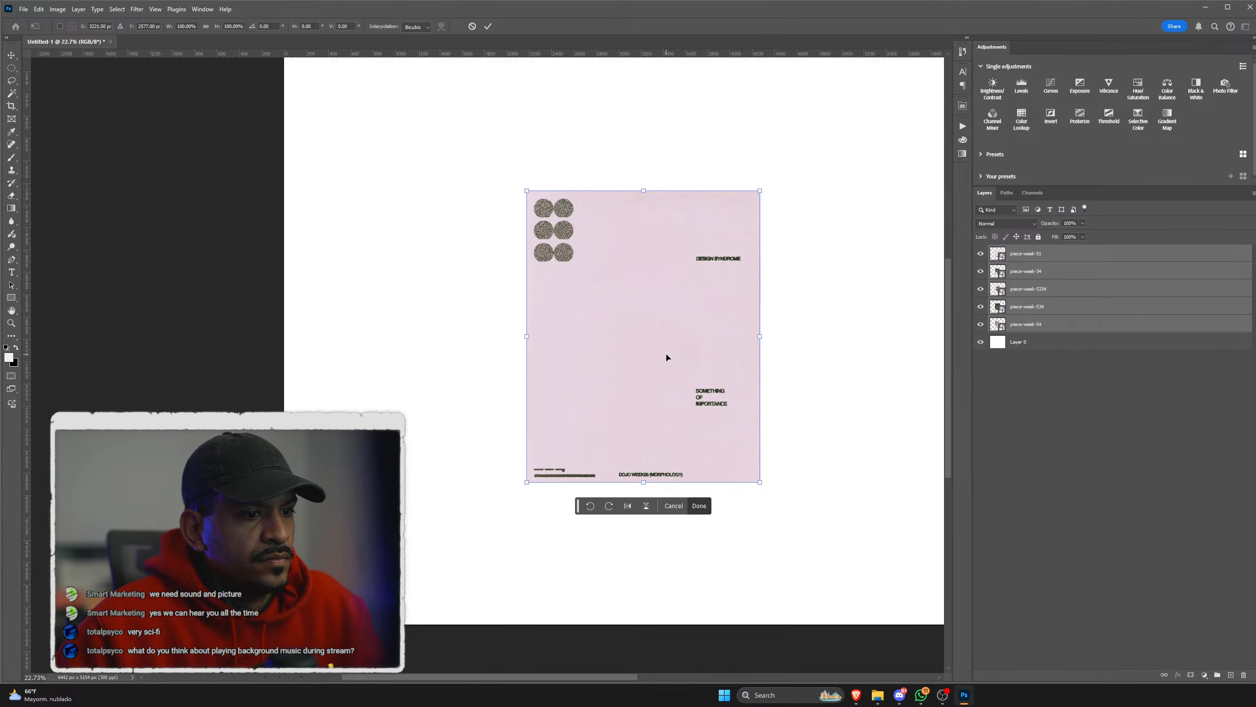
scroll(664, 353, "right", 1)
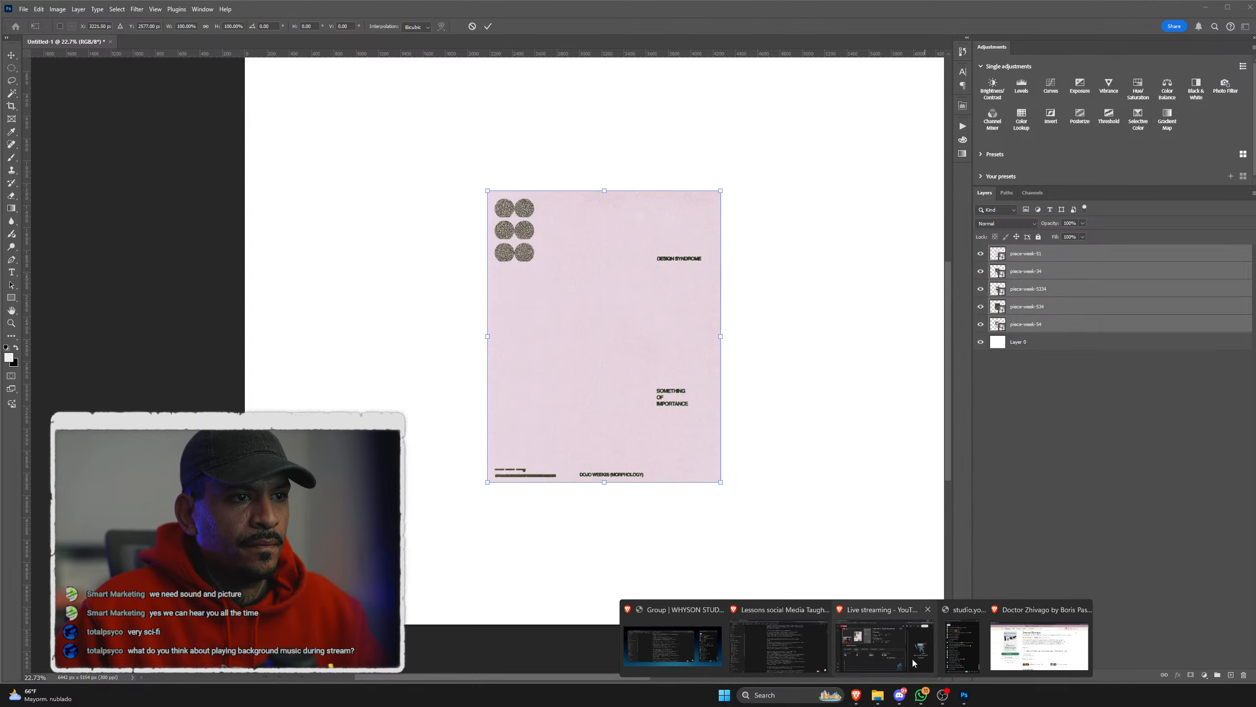
left_click(1002, 645)
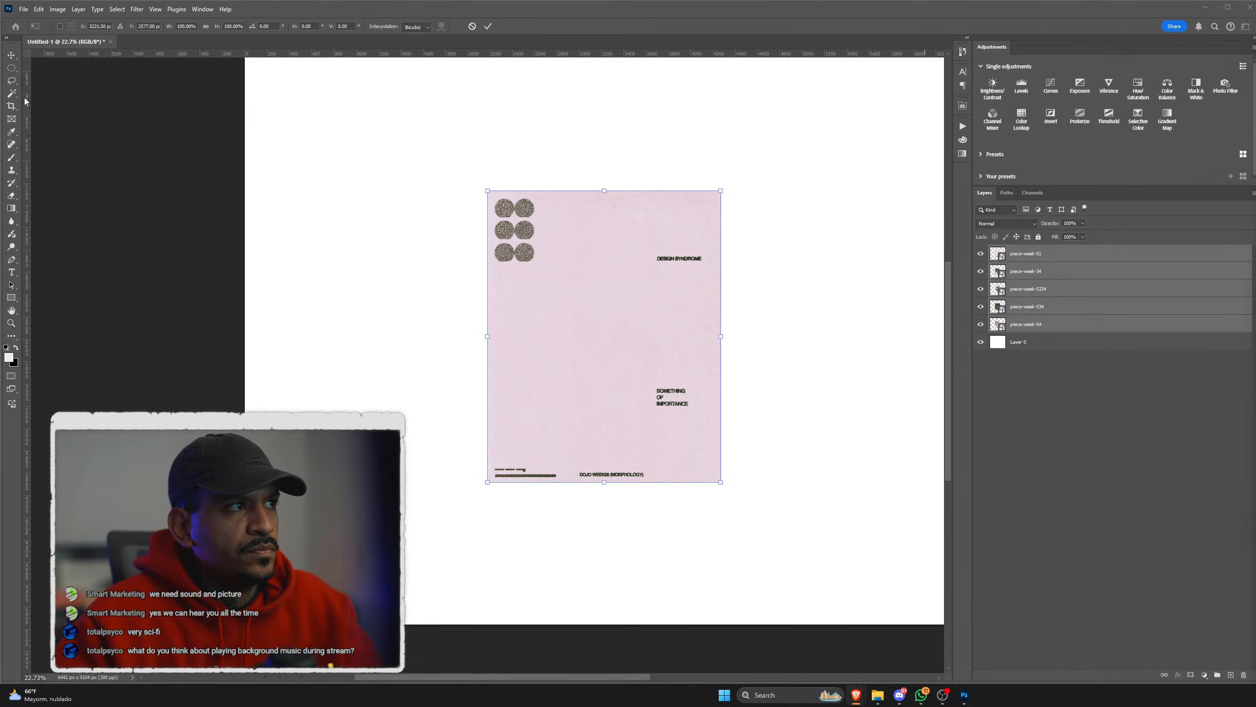
key("Return")
key("c")
key("ctrl+0")
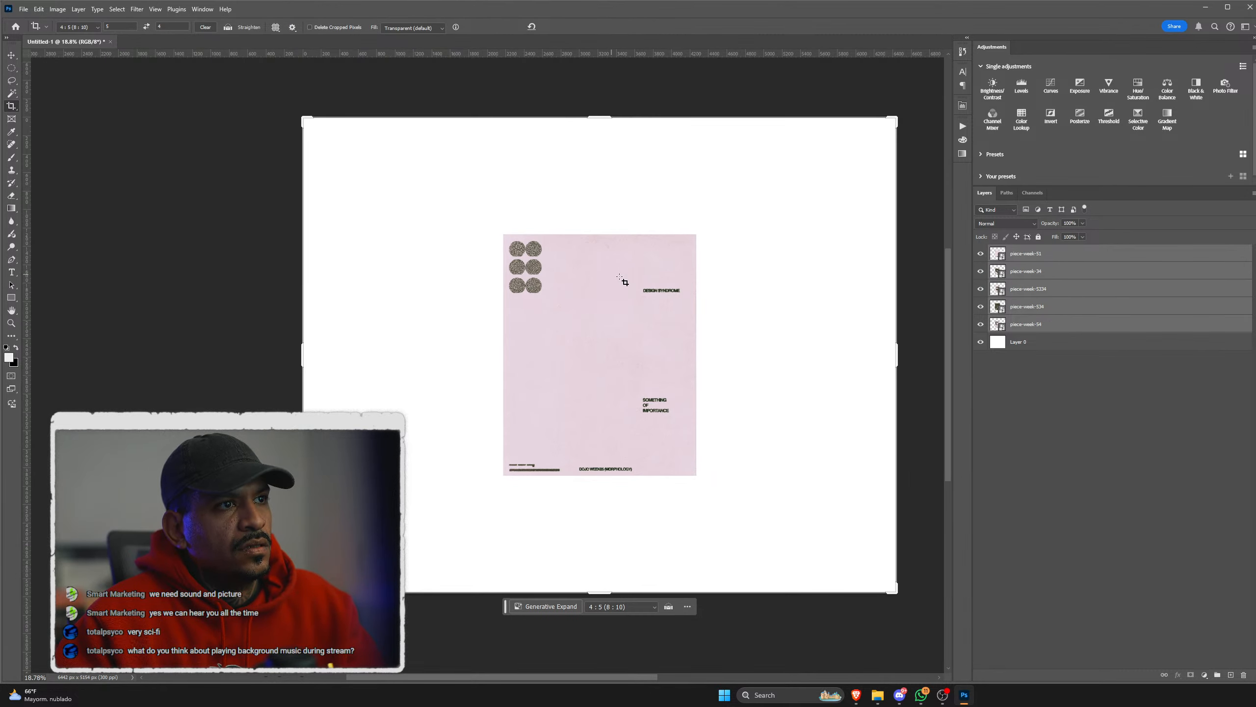
Step: Scale the five stacked posters together to about 94% and move them to the upper-left area of the canvas
left_click(12, 80)
key("ctrl+t")
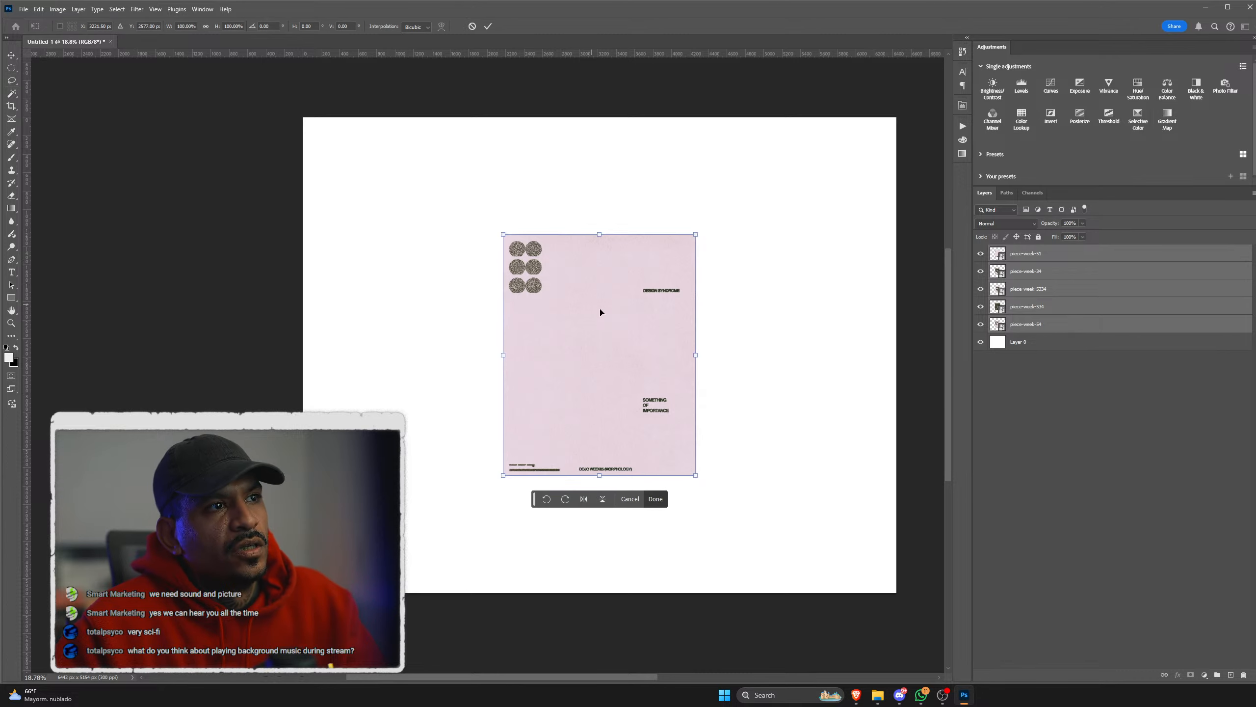
scroll(615, 319, "up", 1)
left_click_drag(718, 228, 608, 241)
scroll(615, 239, "up", 1)
scroll(614, 241, "down", 1)
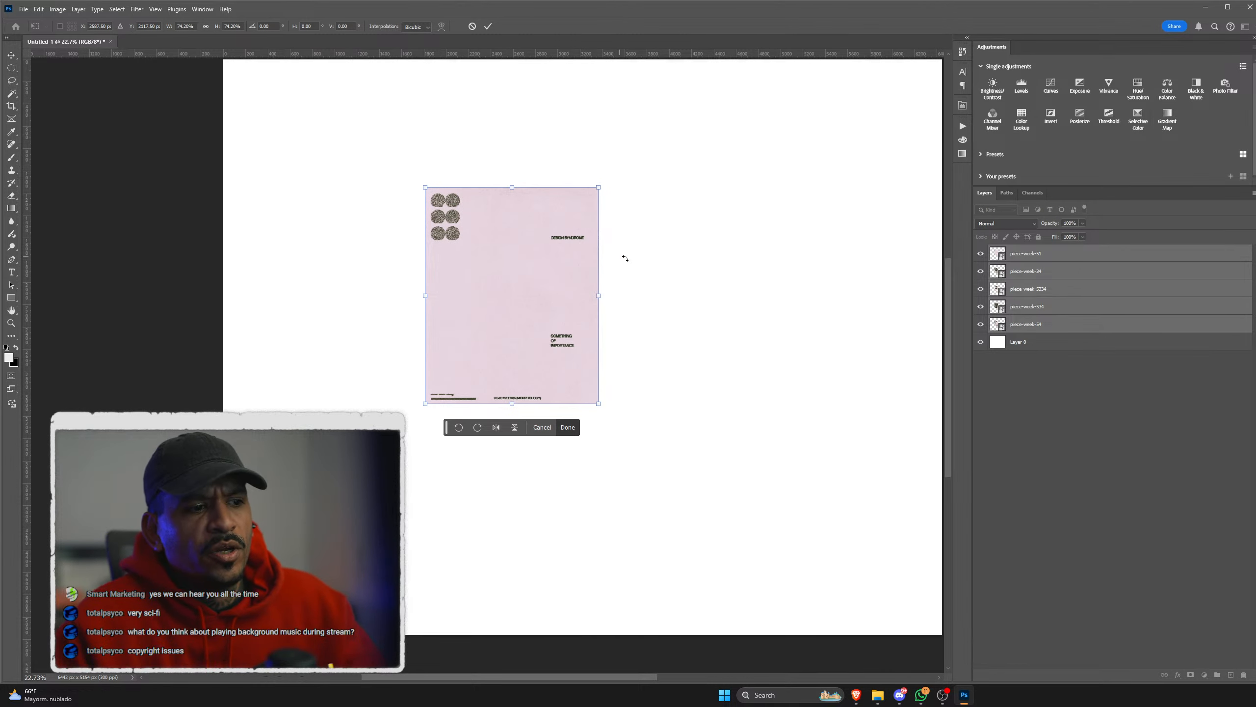
mouse_move(599, 292)
left_mouse_down()
mouse_move(637, 290)
mouse_move(620, 290)
left_mouse_up()
scroll(613, 288, "right", 2)
scroll(608, 287, "down", 1)
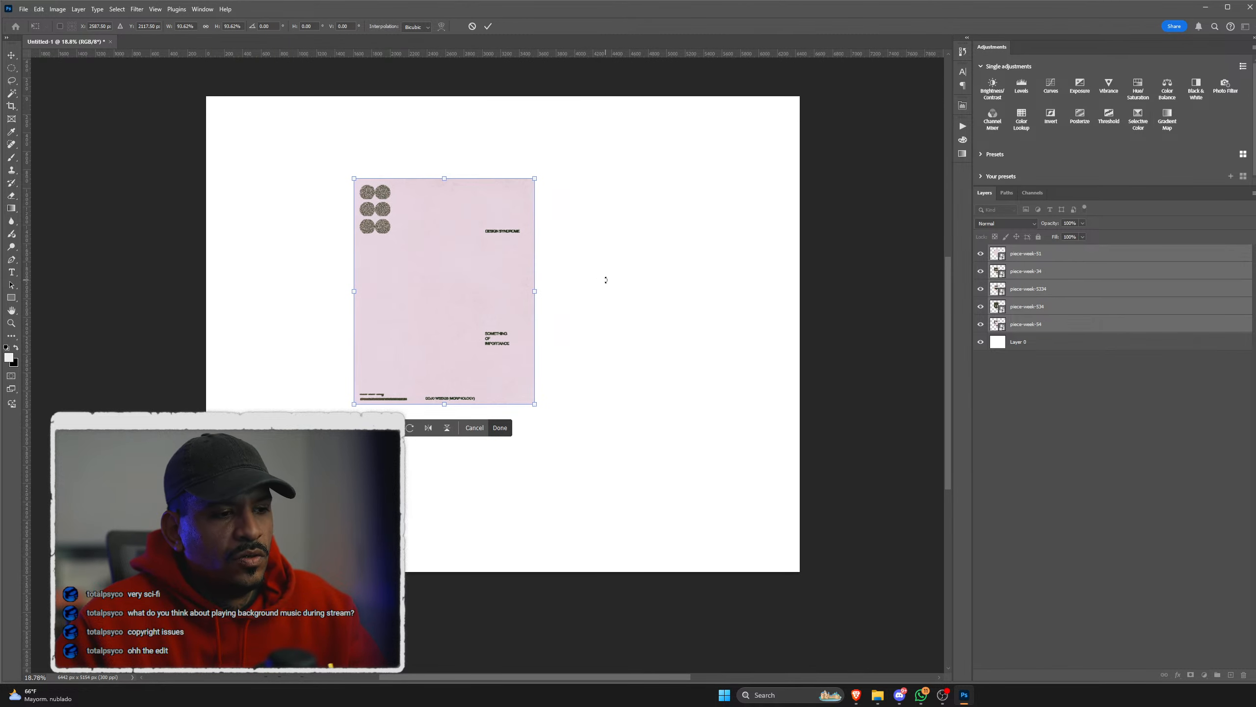
left_click_drag(510, 256, 428, 217)
key("Return")
Step: Move the piece-week-34 poster out of the stack so it sits to the right of the first poster
scroll(436, 221, "left", 5)
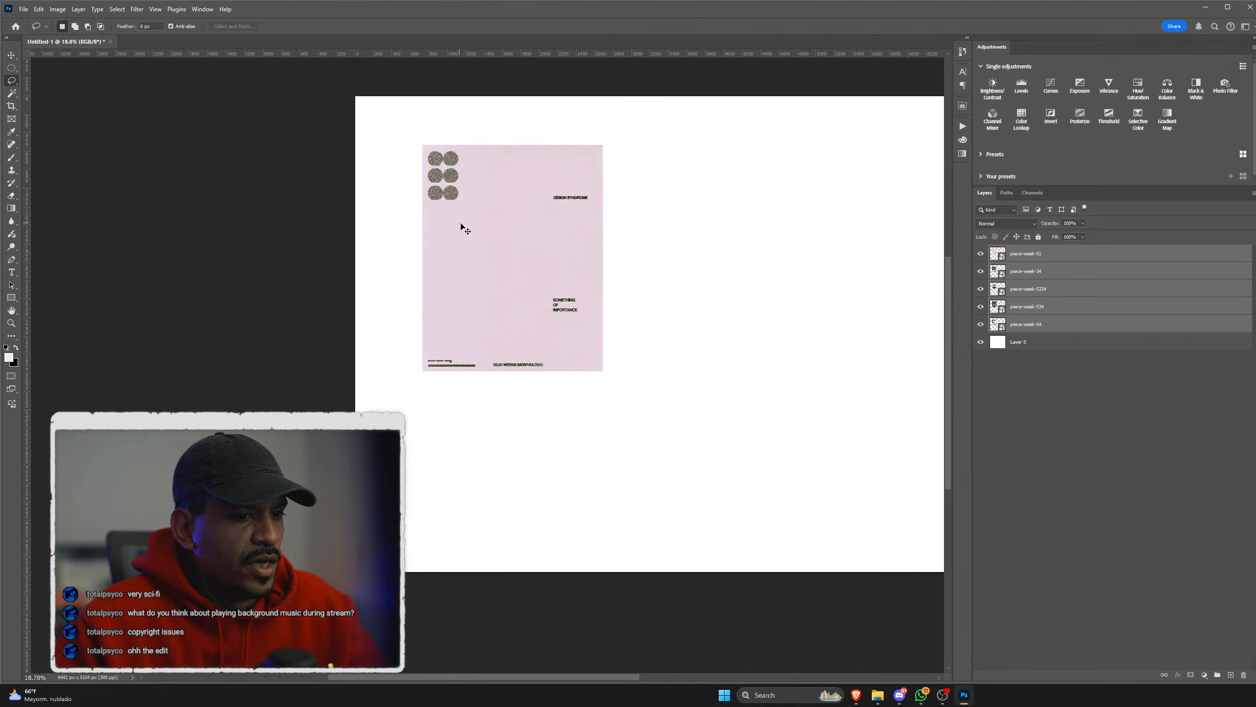
scroll(558, 218, "up", 1)
left_click(1030, 271)
key("ctrl+t")
left_click_drag(576, 269, 797, 269)
key("Return")
Step: Move the piece-week-5334 circle poster directly below the first poster
left_click(1027, 289)
key("ctrl+t")
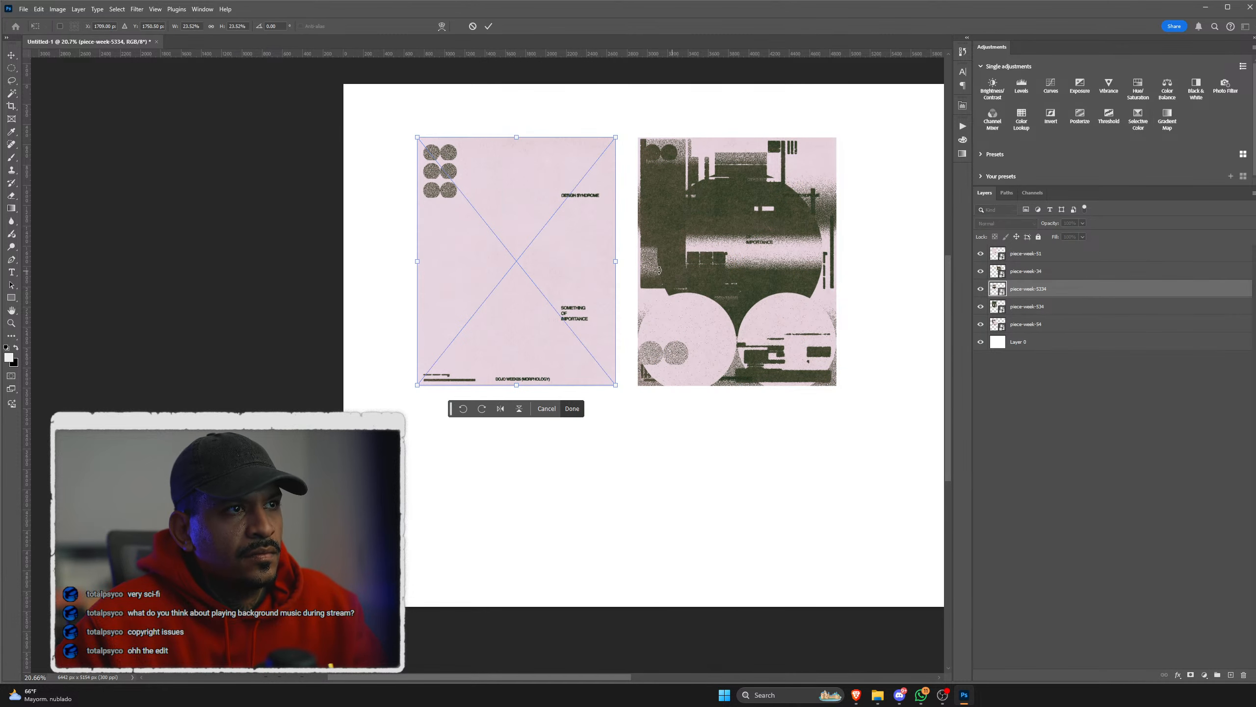
left_click_drag(543, 266, 542, 515)
key("Return")
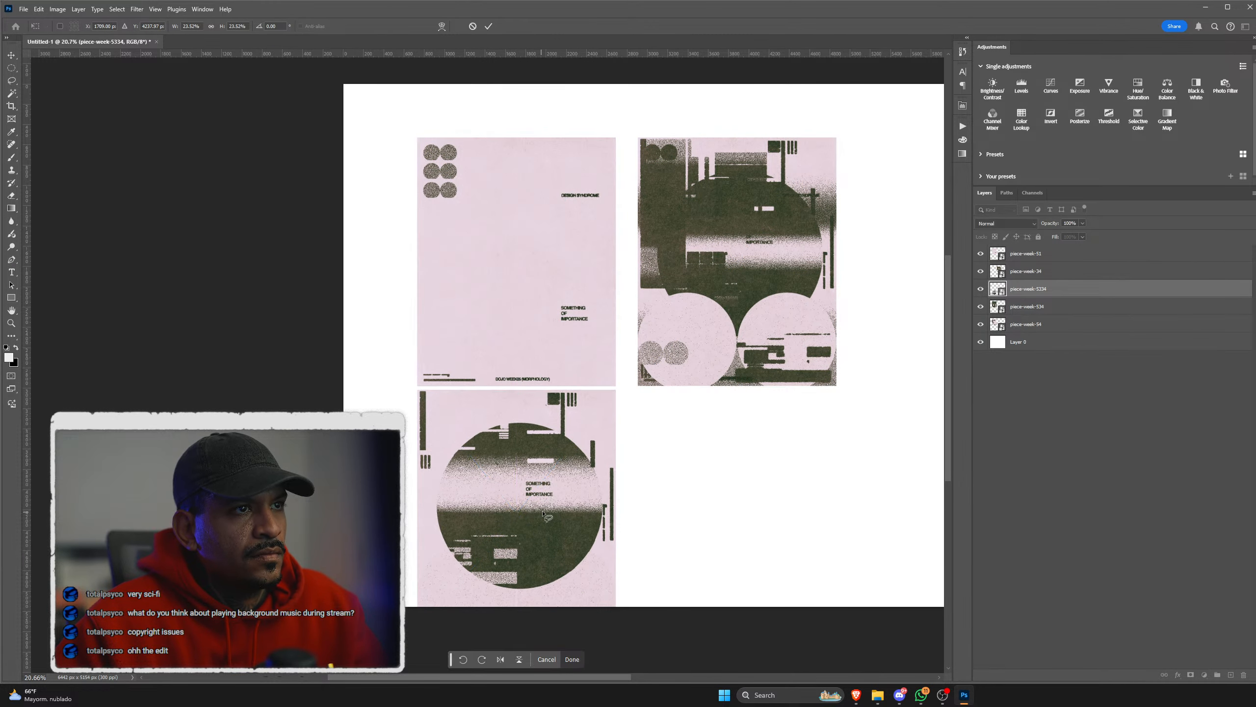
Step: Move the dark piece-week-534 poster to the lower right, beside the circle poster
left_click(1027, 306)
key("ctrl+t")
left_click_drag(575, 304, 785, 559)
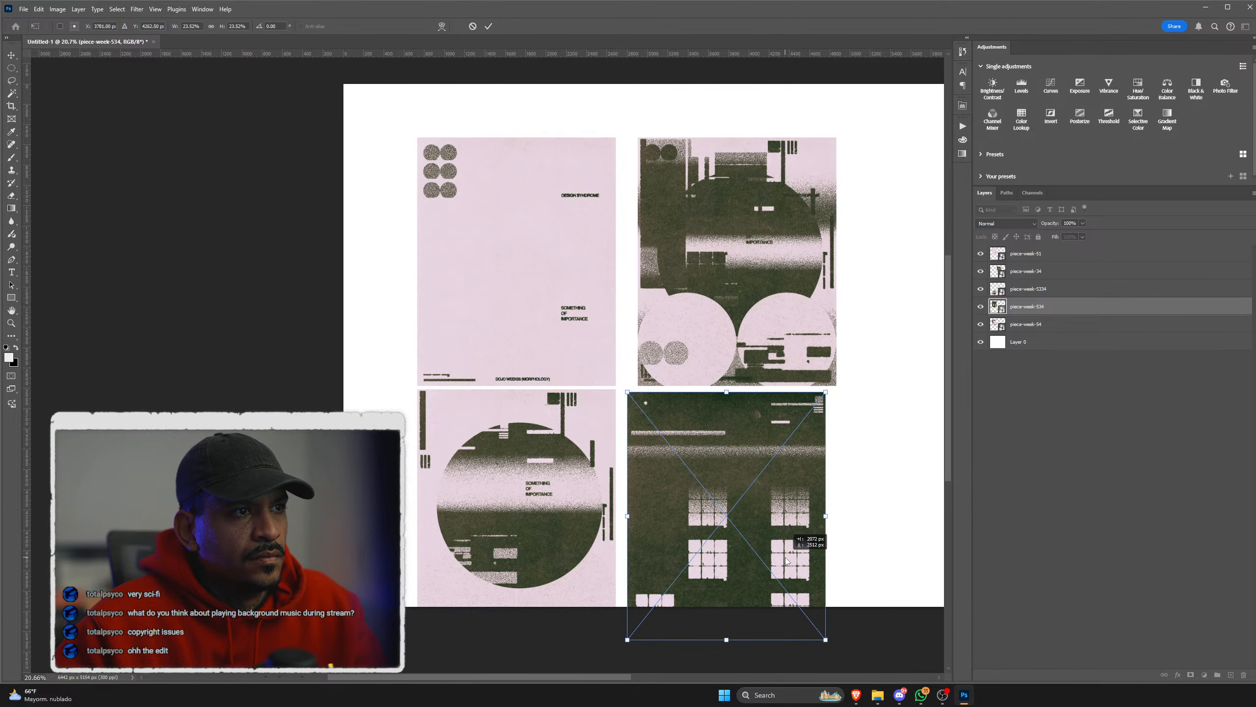
key("Return")
Step: Move the piece-week-54 poster directly above the first poster, partly beyond the canvas edge
left_click(1026, 324)
key("ctrl+t")
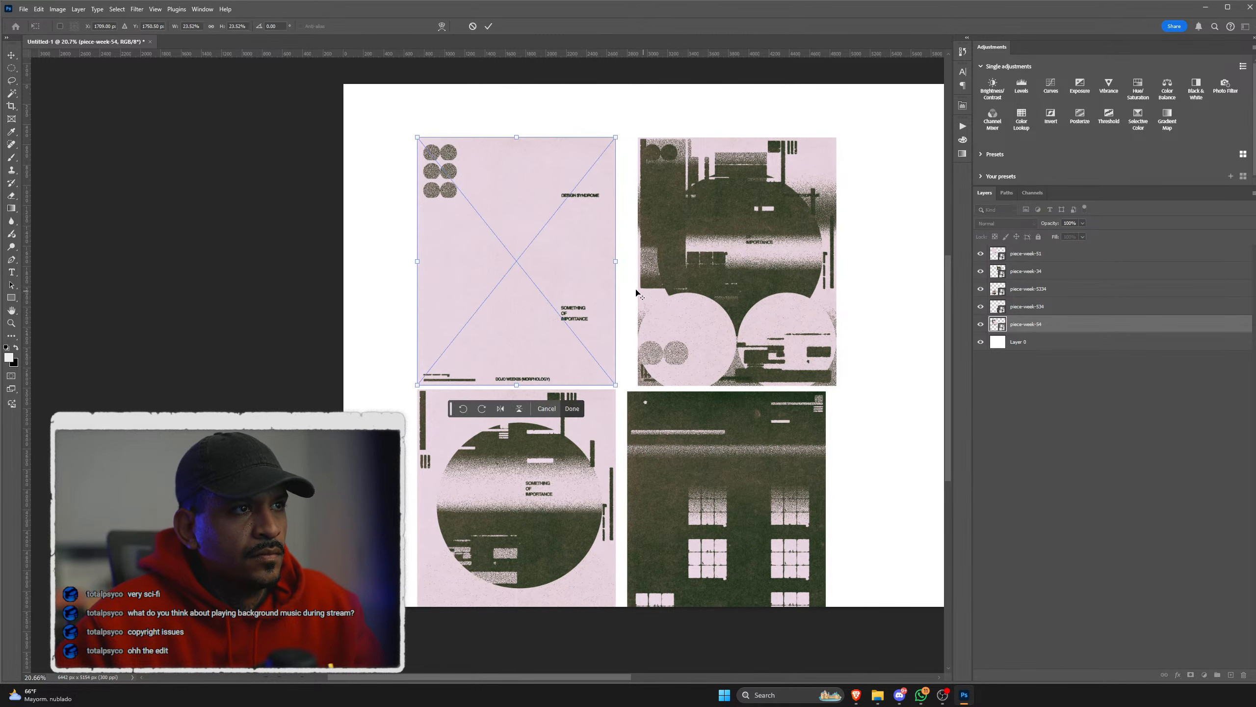
scroll(553, 345, "up", 2)
scroll(552, 346, "down", 4)
left_click_drag(553, 345, 553, 153)
key("Return")
Step: Select all five piece-week poster layers and scale them down together so the whole group fits inside the white canvas
left_click(1028, 252)
left_click(1031, 324, "shift")
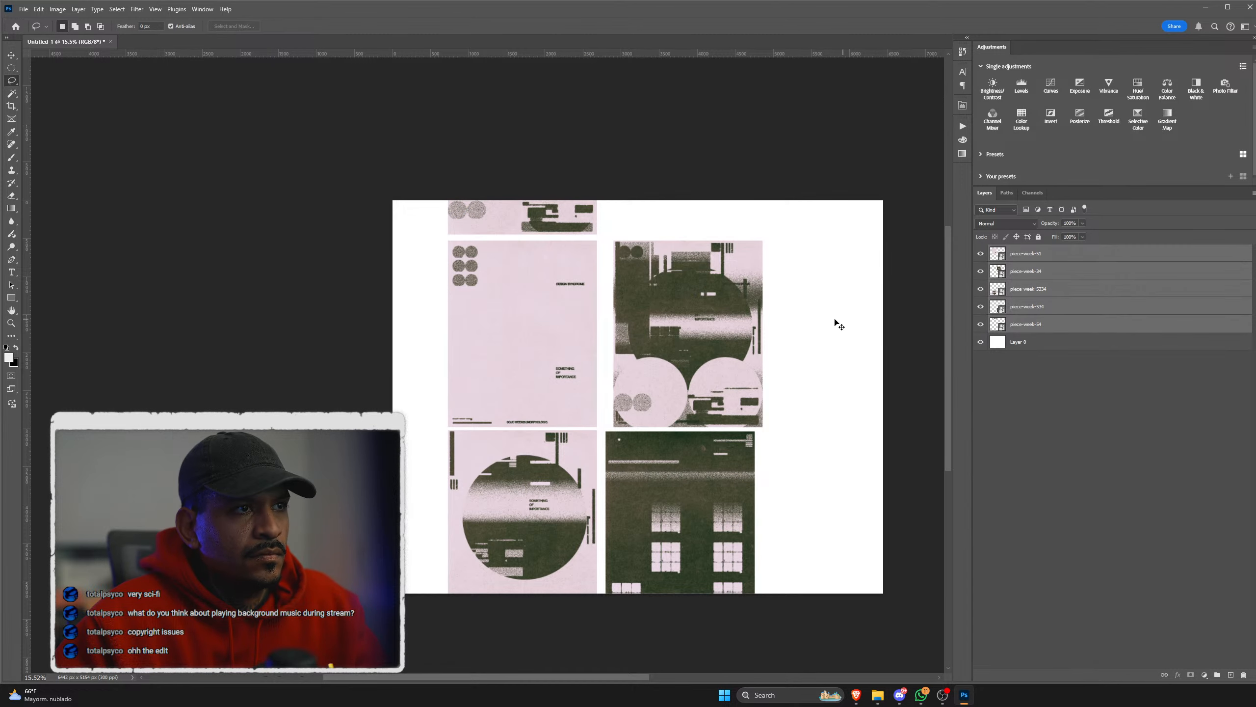
key("ctrl+t")
left_click_drag(763, 334, 724, 393)
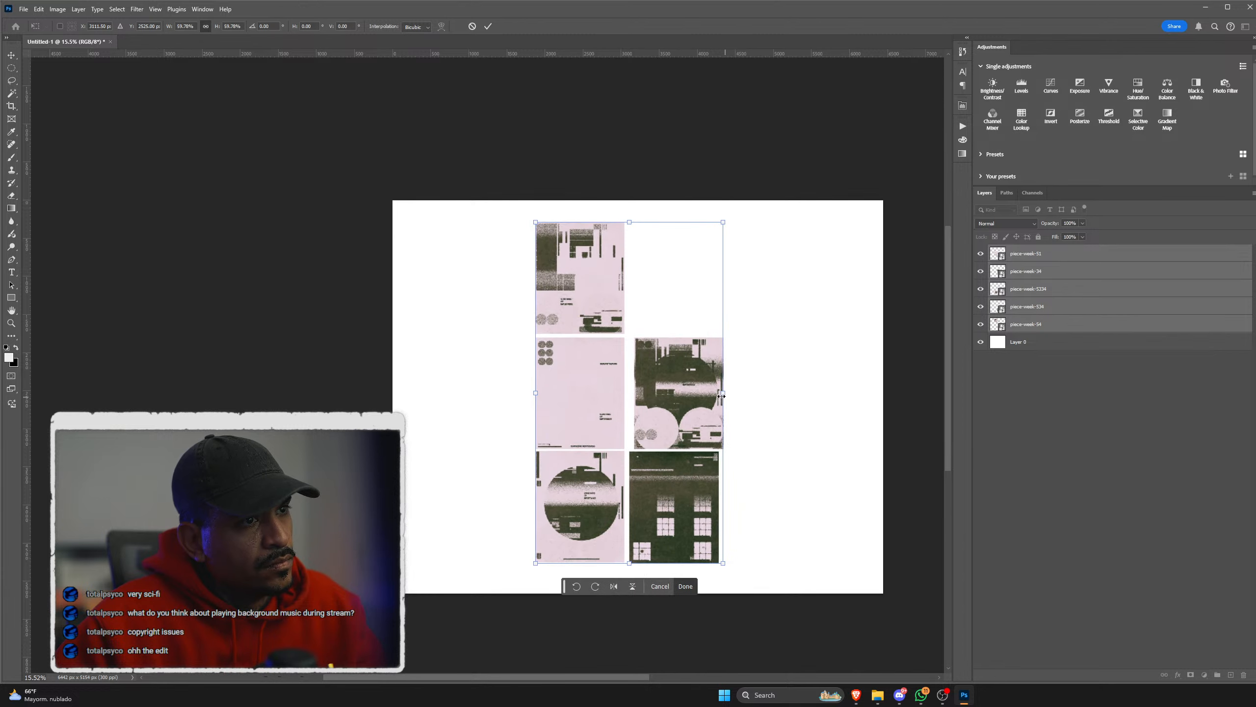
key("Return")
scroll(644, 391, "up", 3)
scroll(644, 392, "down", 1)
scroll(608, 354, "up", 2)
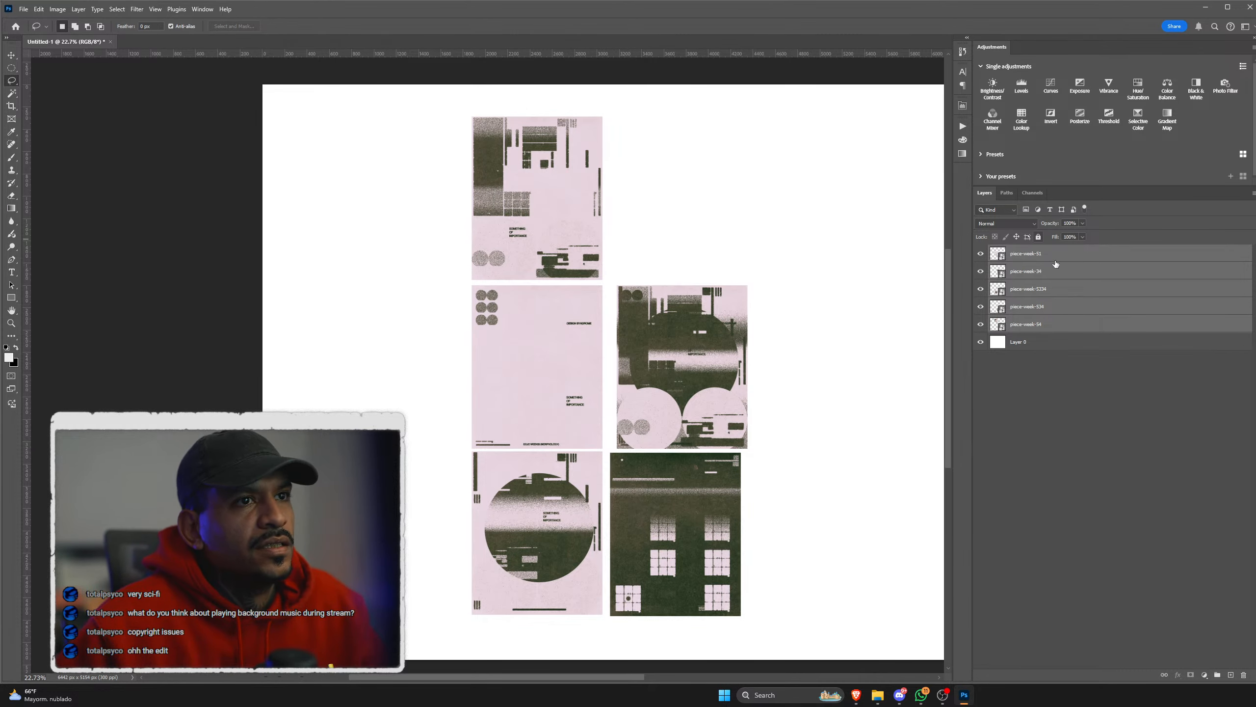
Step: Move the piece-week-51 poster up beside the piece-week-54 poster to complete the upper row
left_click(1055, 259)
key("ctrl+t")
mouse_move(524, 348)
left_mouse_down()
mouse_move(673, 188)
mouse_move(667, 179)
left_mouse_up()
key("Return")
key("l")
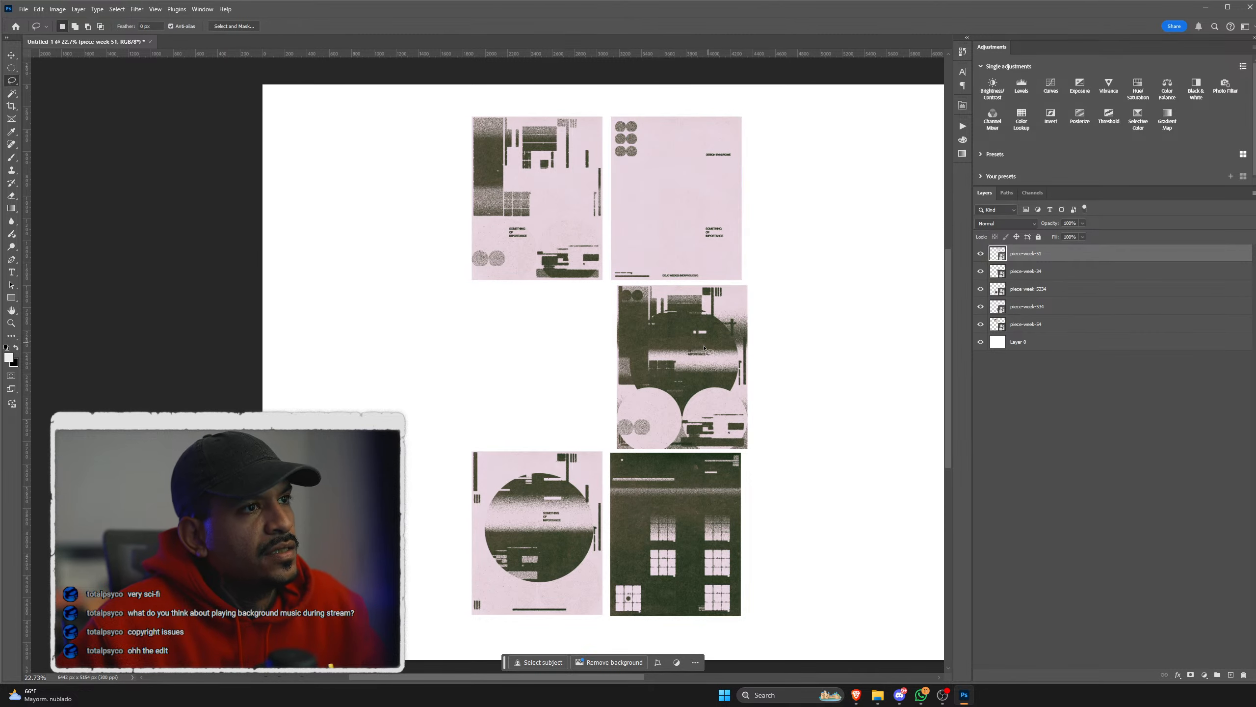
key("ctrl+t")
key("Return")
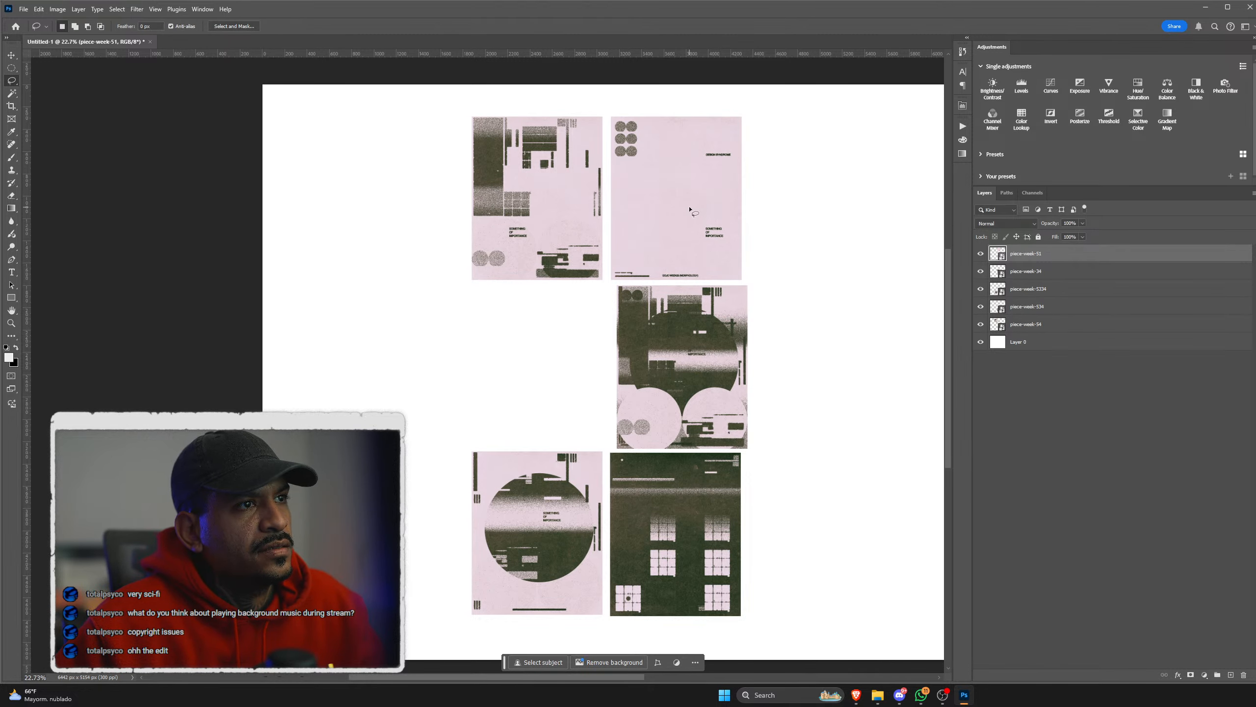
Step: Nudge the piece-week-5334 circle poster slightly downward within the lower row
left_click(1037, 294)
key("ctrl+t")
mouse_move(552, 521)
left_mouse_down()
mouse_move(552, 355)
mouse_move(555, 532)
mouse_move(558, 522)
left_mouse_up()
key("Return")
scroll(663, 332, "up", 1)
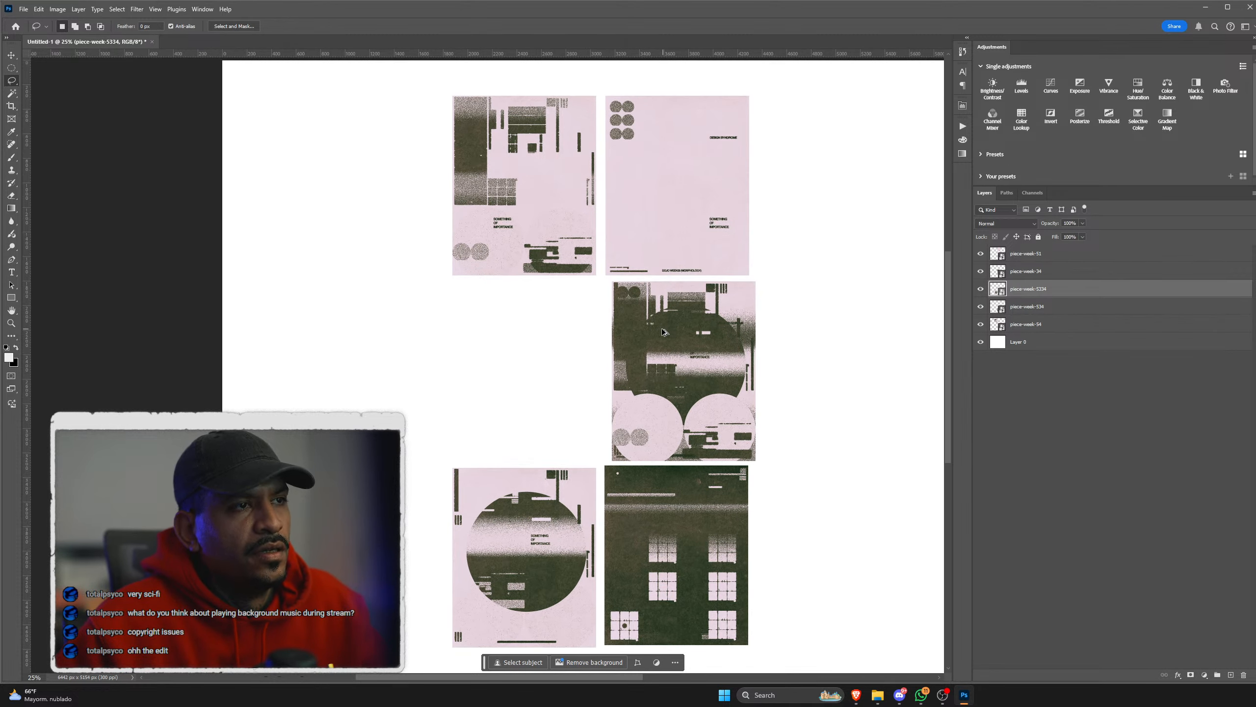
left_click(10, 56)
left_click_drag(699, 544, 662, 501)
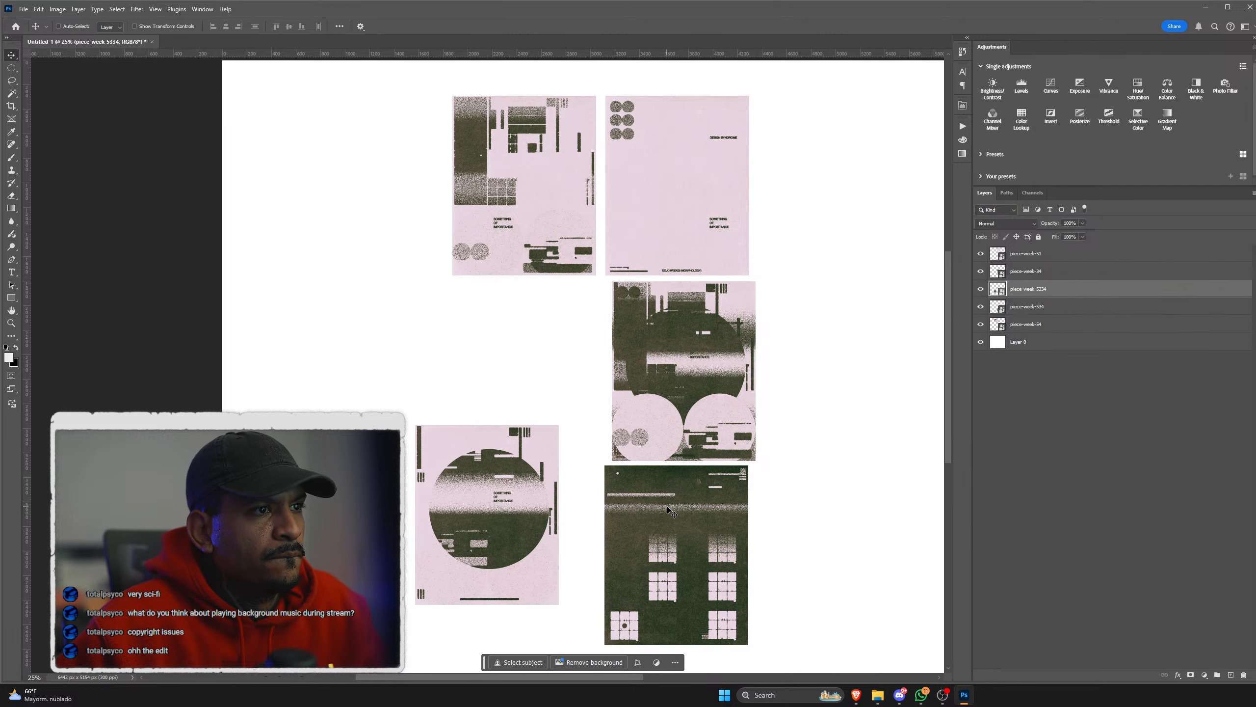
key("ctrl+z")
key("ctrl+t")
key("Escape")
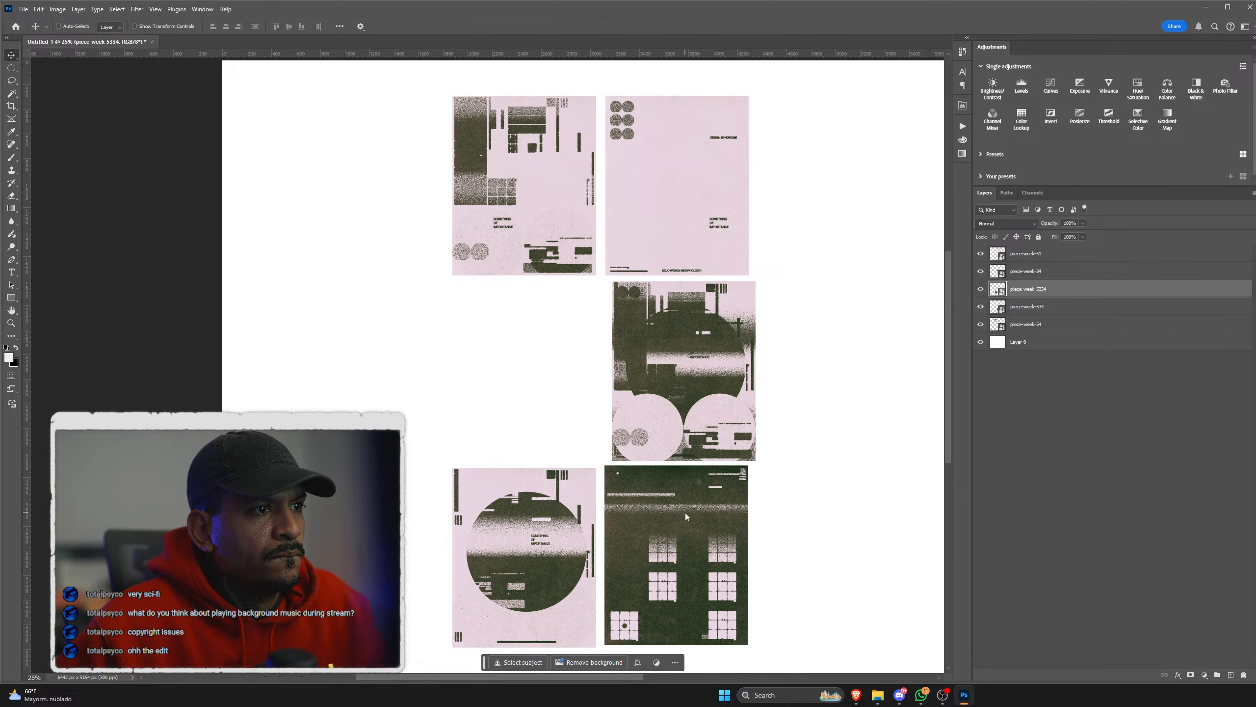
Step: Move the dark piece-week-534 poster up into the upper row, behind the piece-week-51 poster
key("ctrl+t")
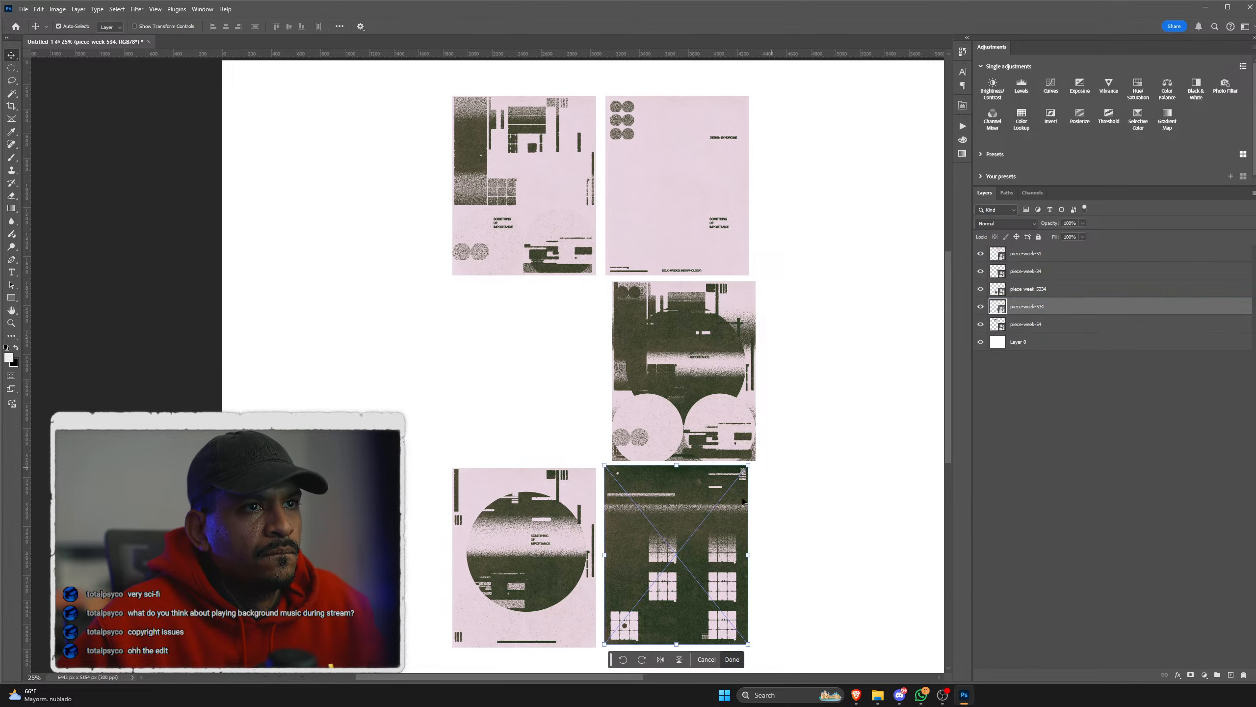
left_click_drag(703, 568, 695, 198)
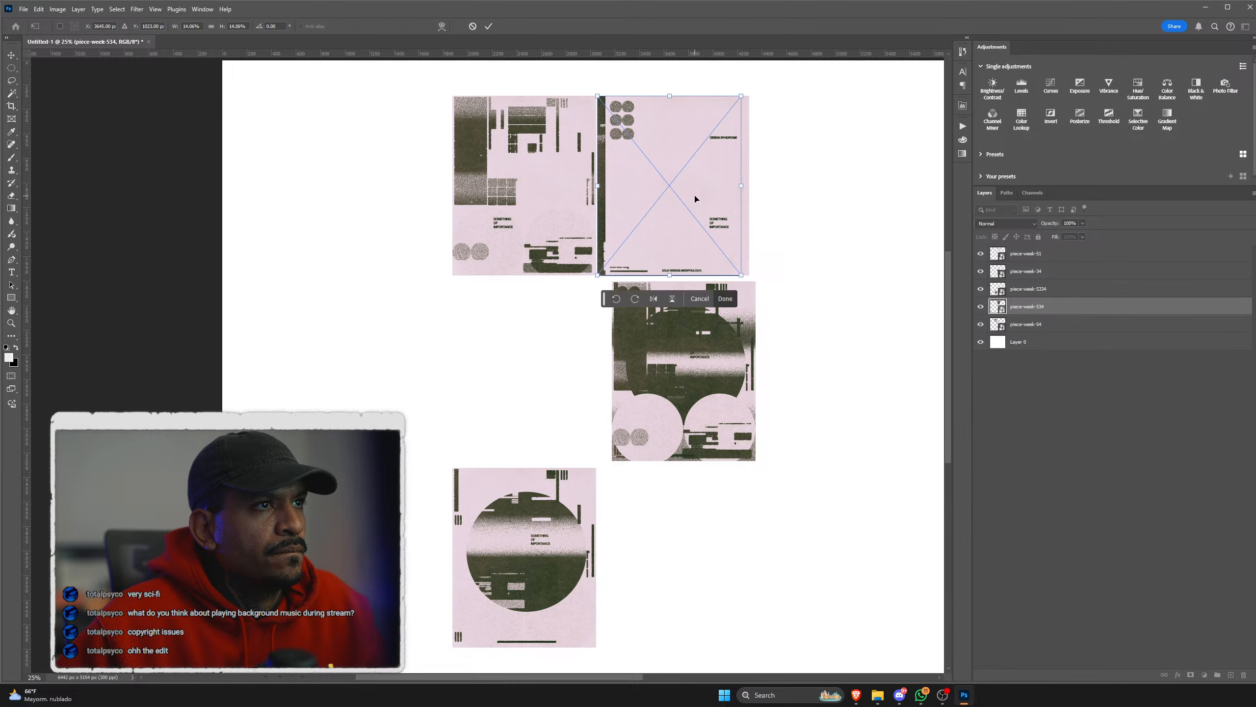
key("Return")
Step: Move the piece-week-34 poster into the gap of the first column, between the piece-week-54 and circle posters
left_click(1026, 271)
key("ctrl+t")
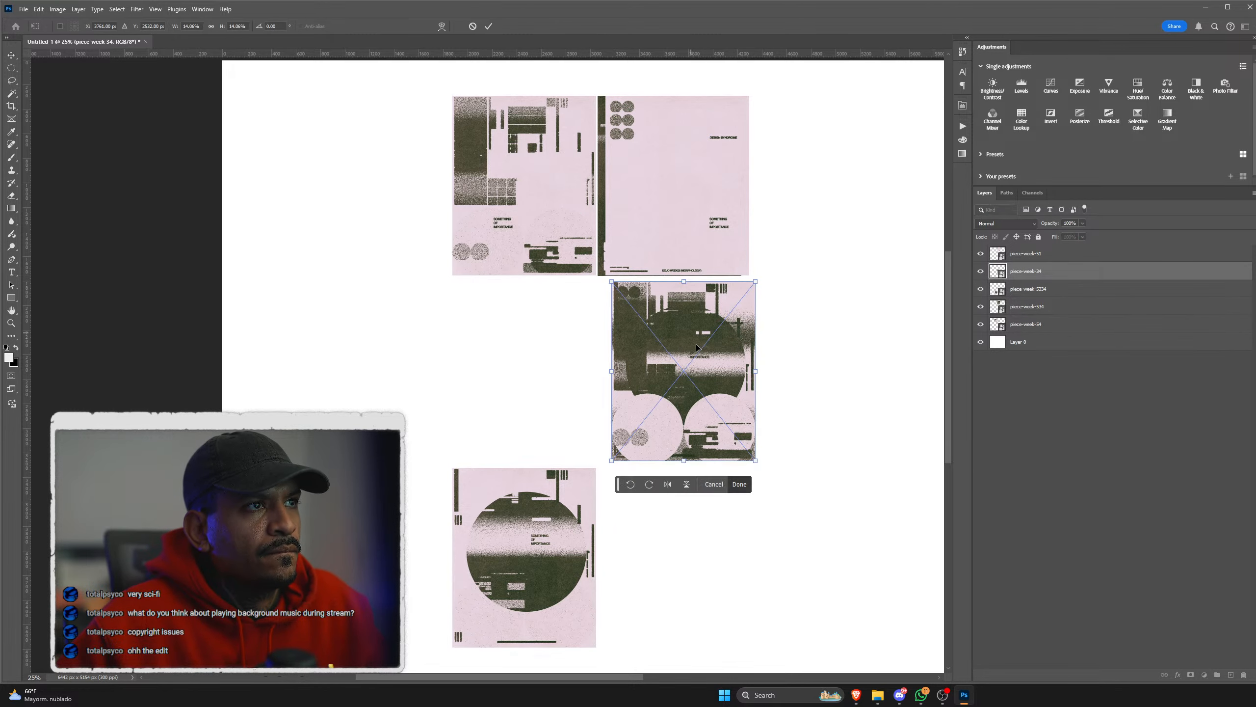
left_click_drag(697, 346, 540, 365)
key("Return")
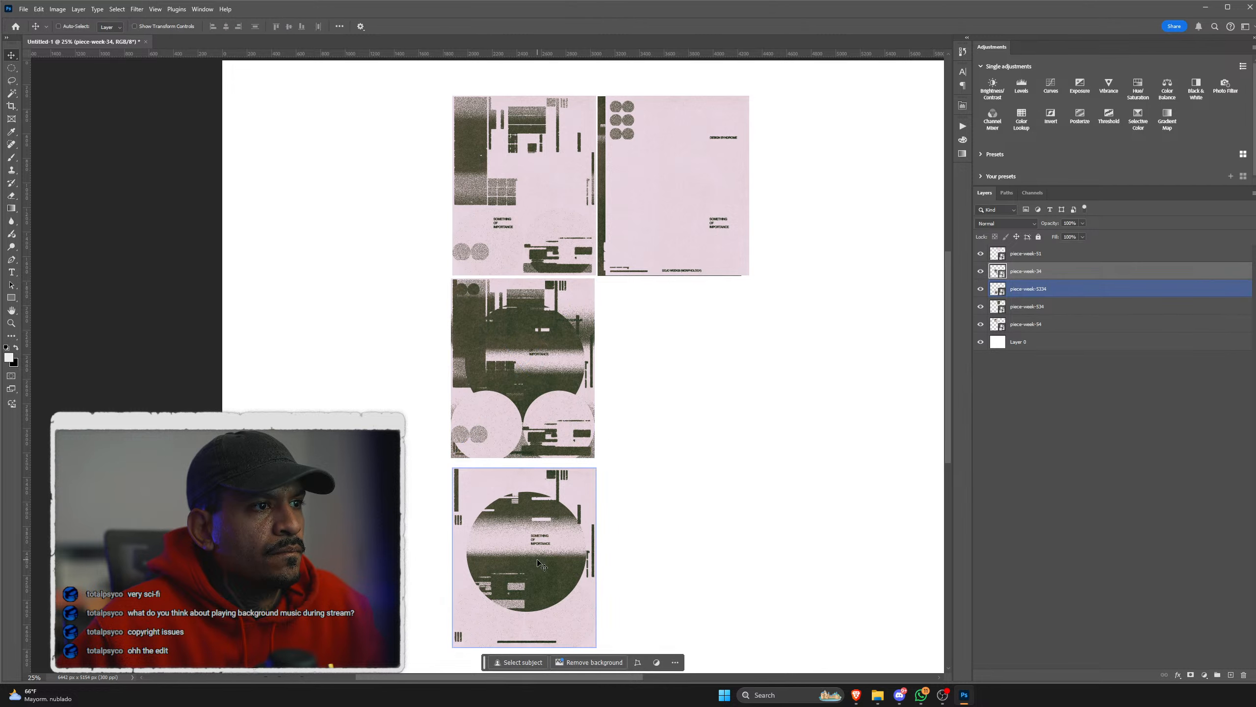
Step: Move the dark piece-week-534 poster down into the middle row, beside the piece-week-34 poster
left_click(1017, 310)
key("ctrl+t")
left_click_drag(737, 219, 739, 403)
key("Return")
scroll(655, 346, "down", 2)
scroll(630, 242, "up", 2)
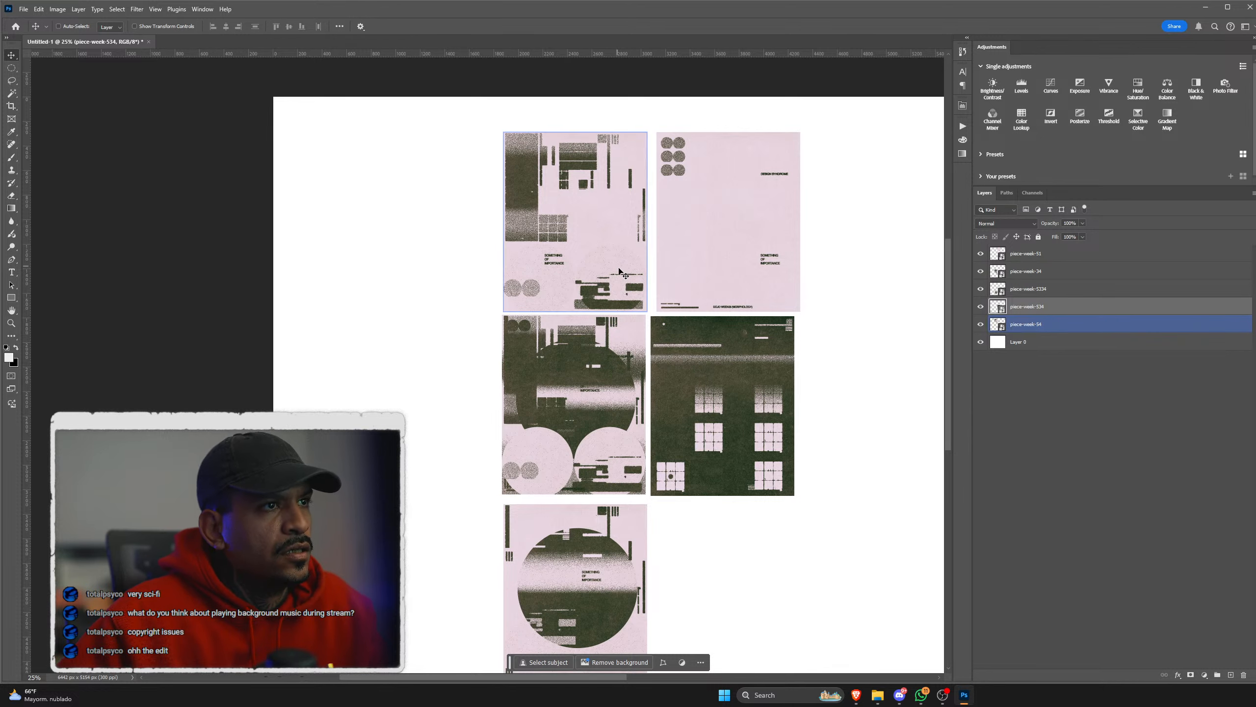
left_click_drag(619, 270, 578, 284)
key("ctrl+z")
left_click(17, 68)
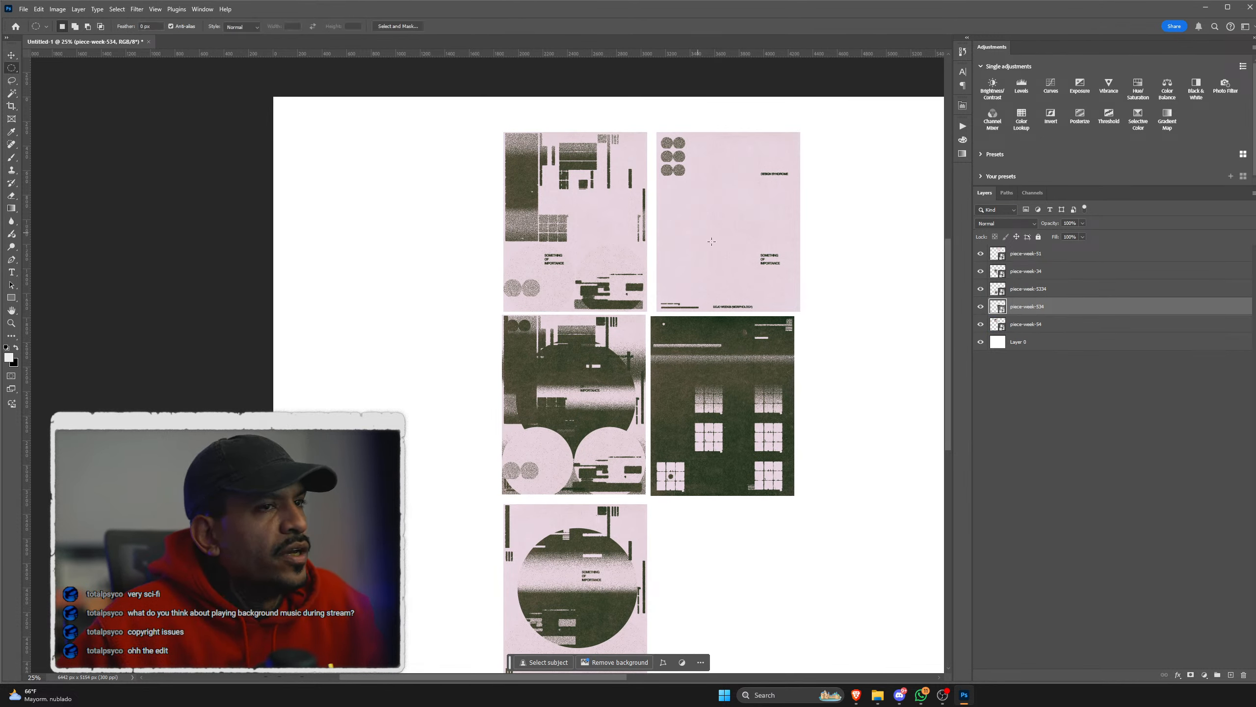
Step: Move the piece-week-51 poster closer to the piece-week-54 poster, leaving a narrow gap and level top edges
left_click(1023, 272)
left_click(1024, 255)
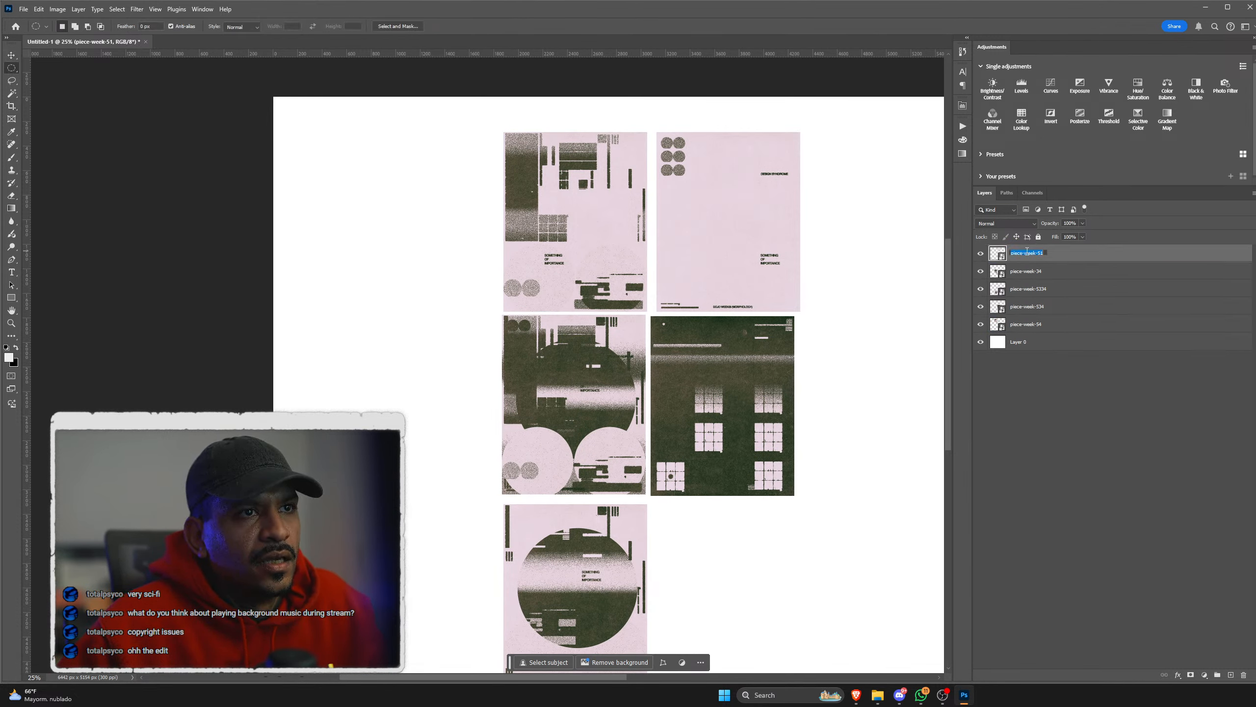
left_click(1029, 269)
left_click(1031, 256)
key("ctrl+t")
left_click_drag(706, 214, 676, 198)
scroll(676, 191, "up", 3)
key("Return")
scroll(678, 197, "down", 3)
Step: Toggle the visibility of the piece-week-5334, piece-week-534 and piece-week-54 layers to match each one to its poster
left_click_drag(699, 348, 691, 317)
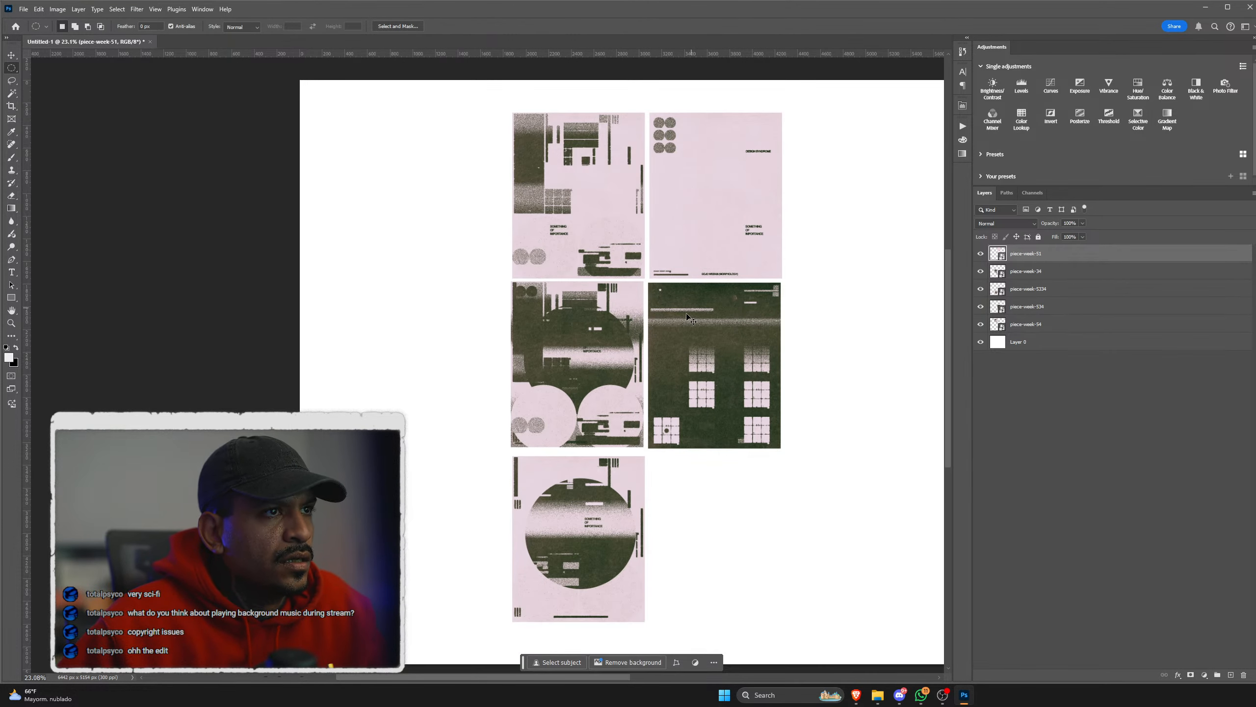
left_click_drag(609, 324, 632, 325)
left_click(981, 292)
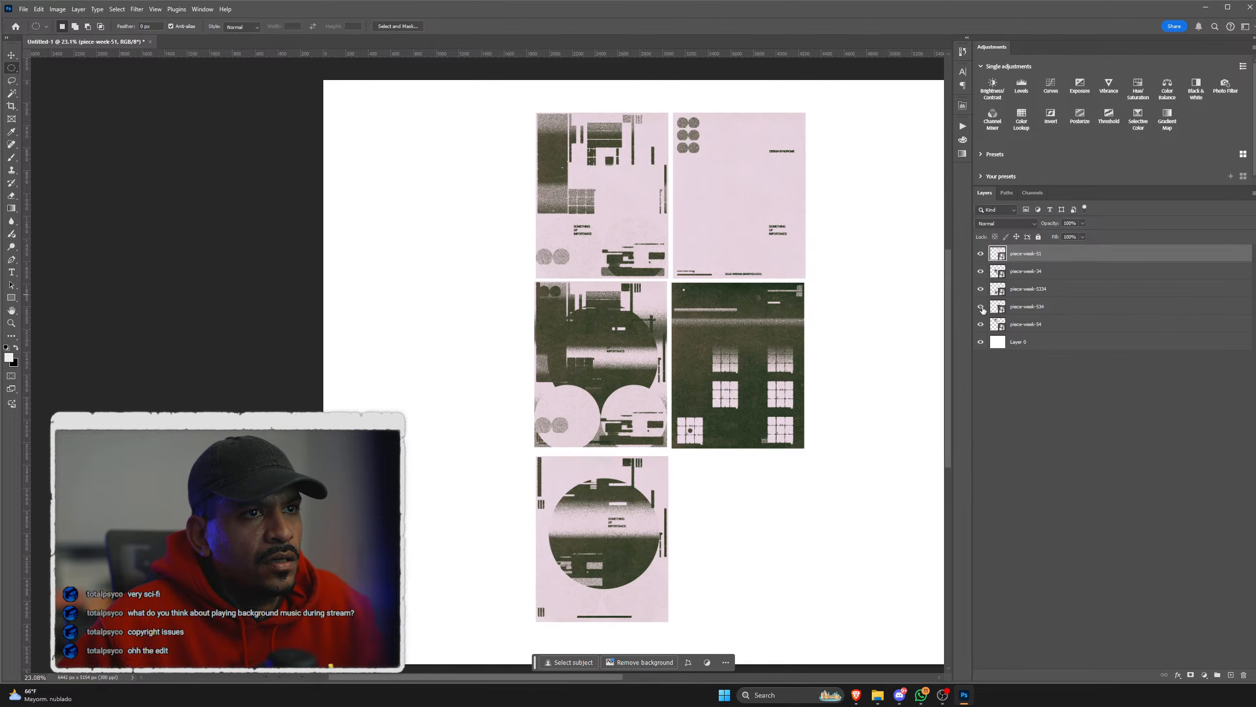
left_click(980, 308)
left_click(978, 308)
left_click(976, 326)
left_click(976, 326)
Step: Examine the spacing and alignment of the five posters across the two-column layout
scroll(796, 279, "down", 2)
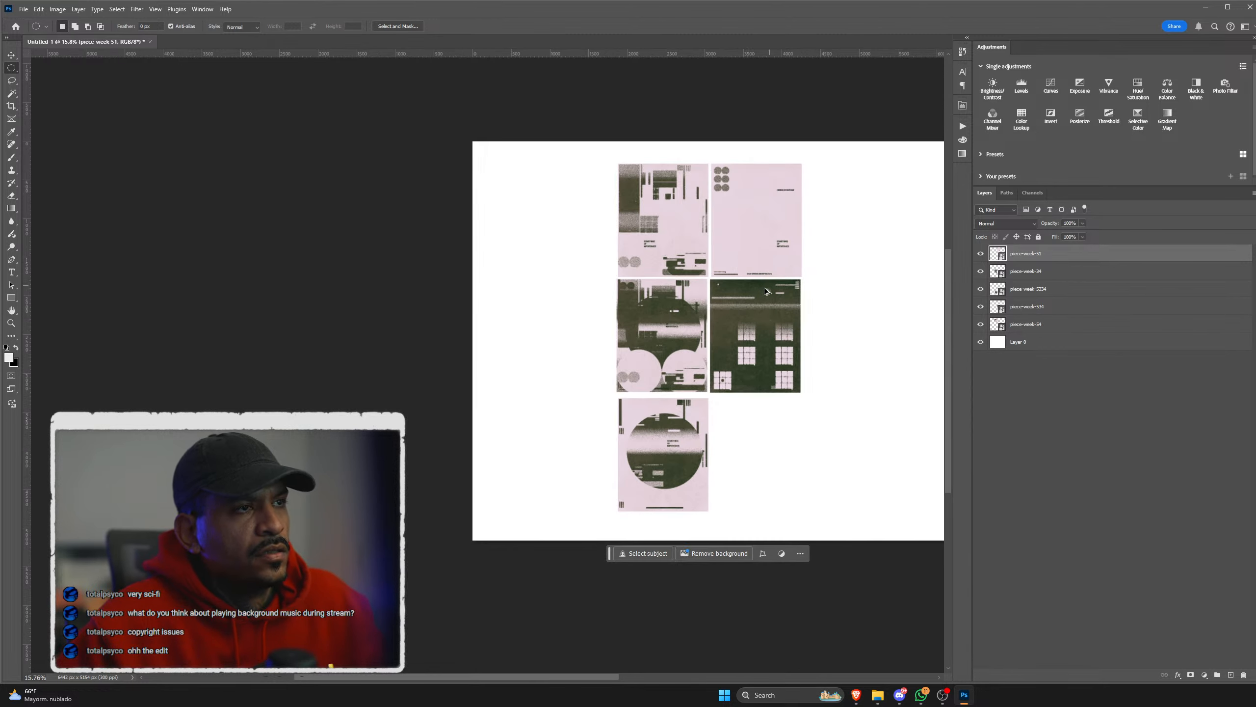
scroll(712, 307, "left", 1)
scroll(685, 317, "up", 1)
scroll(727, 292, "right", 2)
scroll(737, 282, "up", 1)
scroll(717, 284, "right", 1)
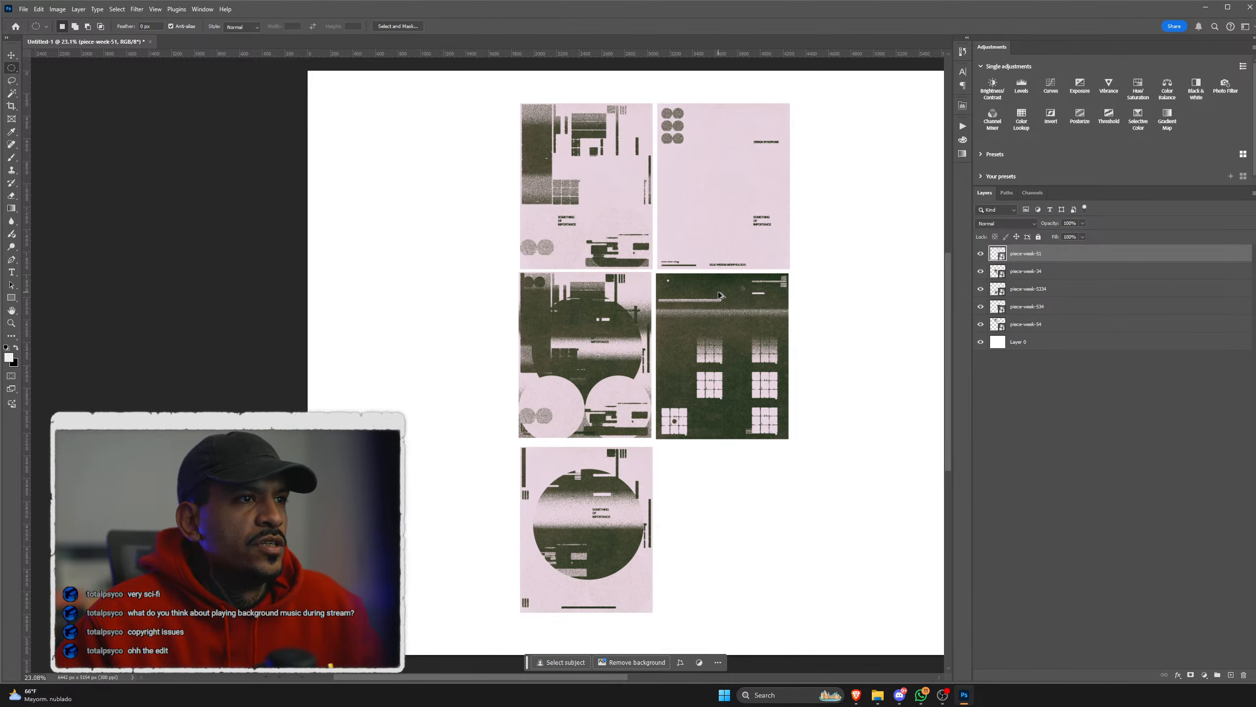
scroll(720, 285, "right", 1)
scroll(722, 278, "up", 1)
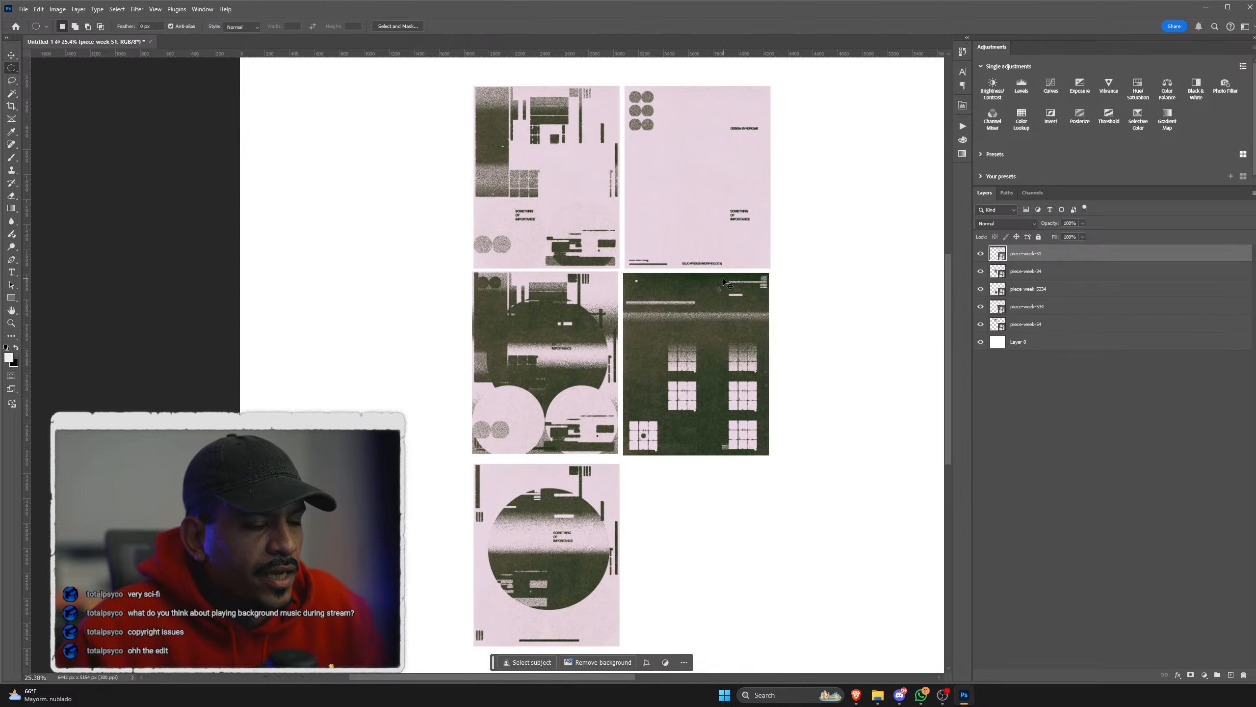
scroll(722, 282, "down", 1)
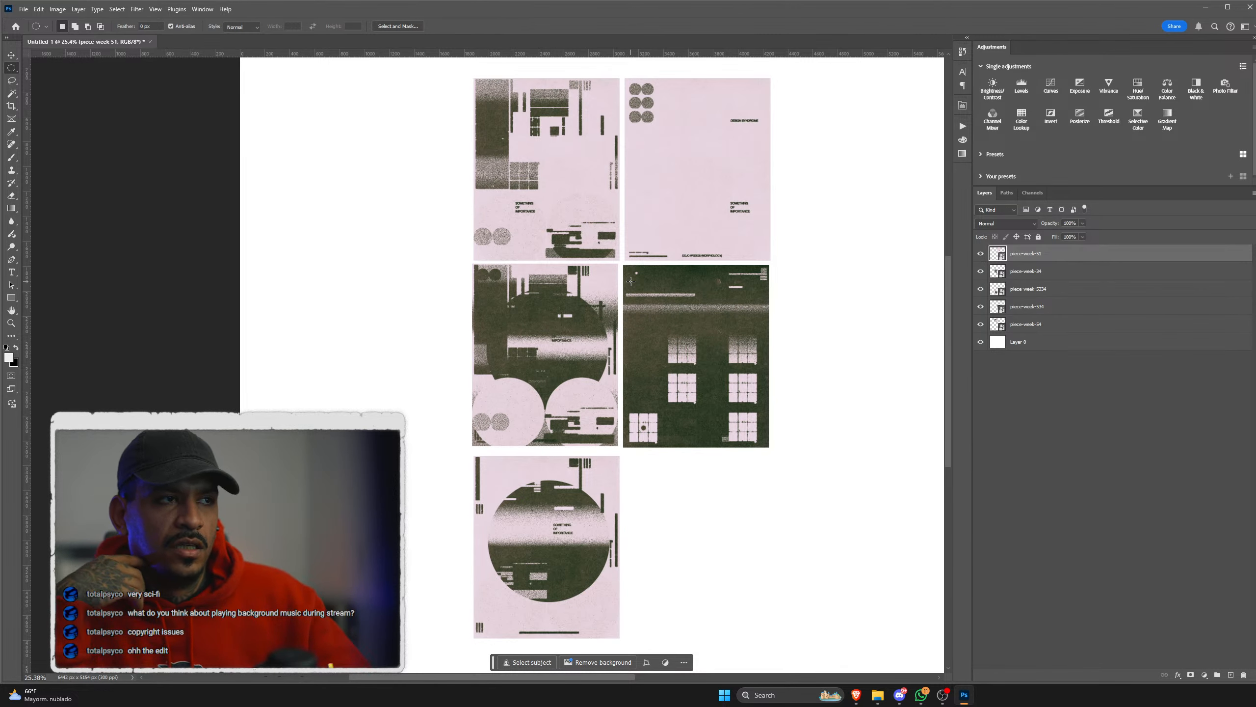
scroll(621, 268, "right", 1)
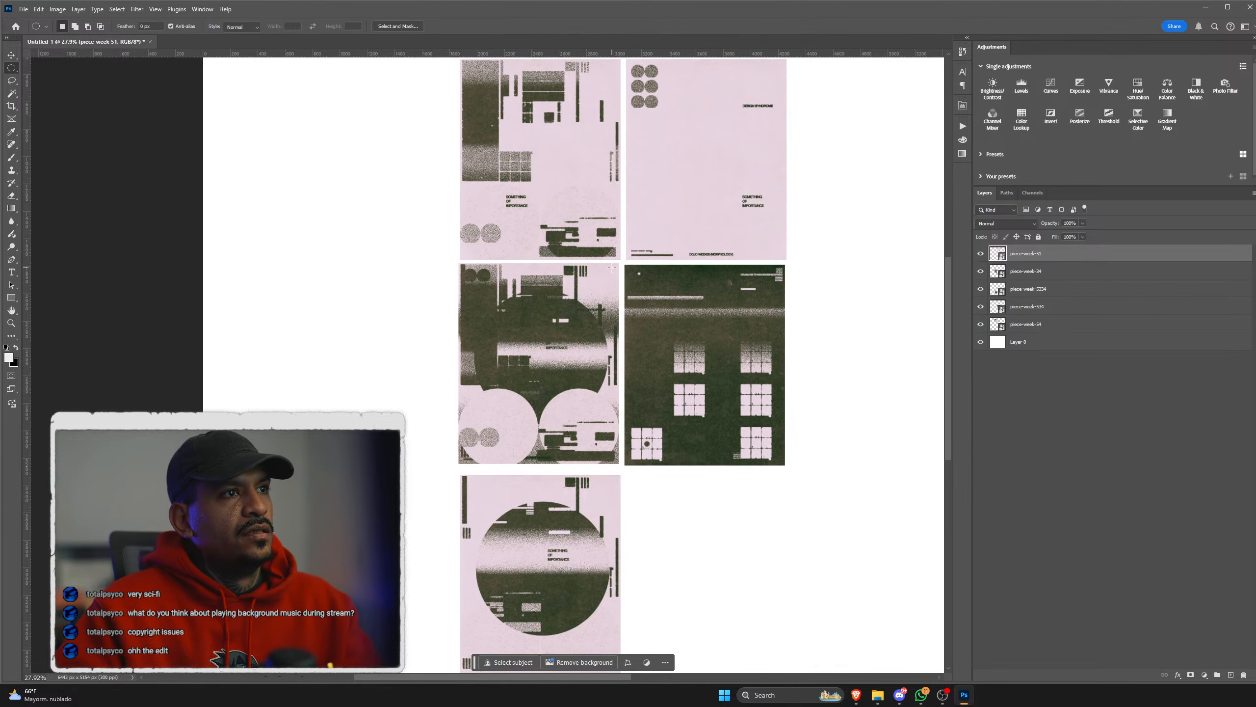
scroll(612, 270, "left", 1)
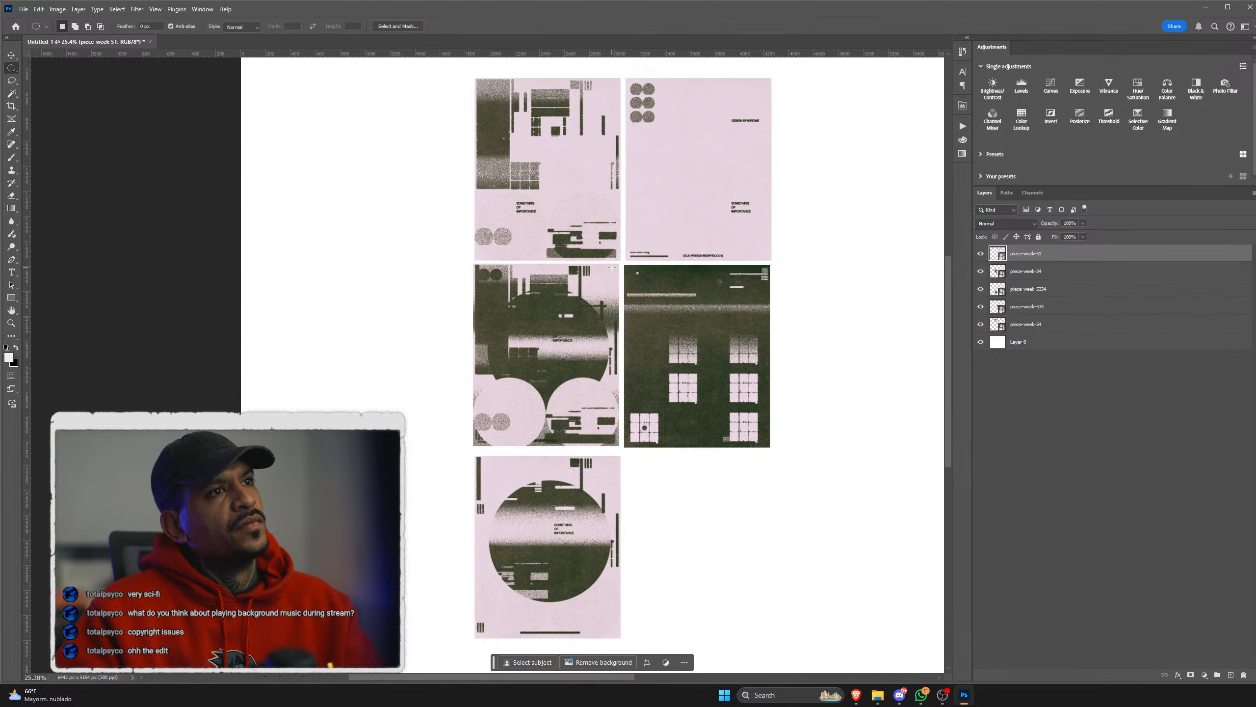